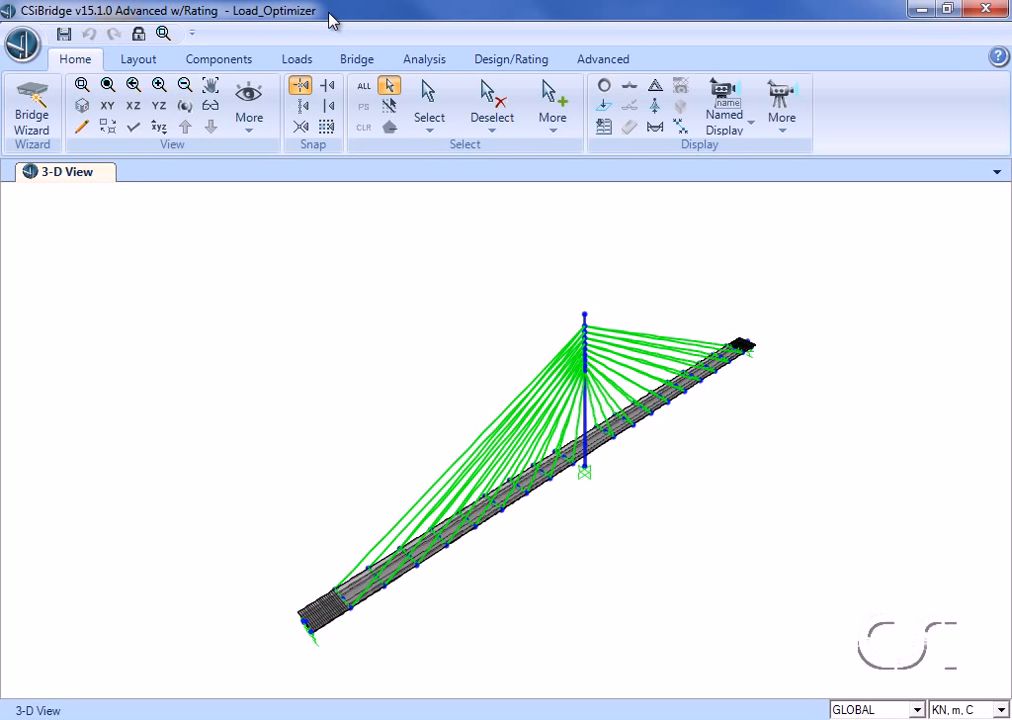
Step: Step through the construction-stage results of the moment 3-3 diagram for the bridge
{"action": "left_click", "coordinate": [814, 711]}
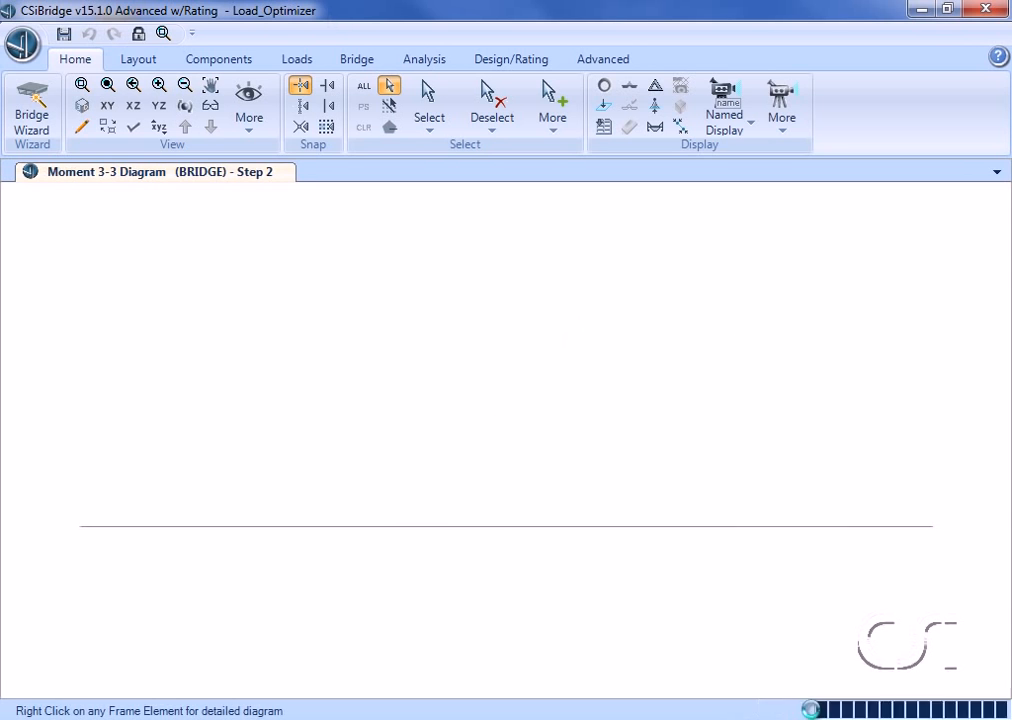
{"action": "left_click", "coordinate": [814, 711]}
{"action": "left_click", "coordinate": [814, 711]}
{"action": "left_click", "coordinate": [814, 711]}
{"action": "left_click", "coordinate": [814, 711]}
{"action": "left_click", "coordinate": [814, 711]}
{"action": "left_click", "coordinate": [814, 711]}
{"action": "left_click", "coordinate": [814, 711]}
{"action": "left_click", "coordinate": [814, 711]}
{"action": "left_click", "coordinate": [814, 711]}
{"action": "left_click", "coordinate": [814, 711]}
{"action": "left_click", "coordinate": [814, 711]}
{"action": "left_click", "coordinate": [814, 711]}
{"action": "left_click", "coordinate": [814, 711]}
{"action": "left_click", "coordinate": [814, 711]}
{"action": "left_click", "coordinate": [814, 711]}
{"action": "left_click", "coordinate": [814, 711]}
{"action": "left_click", "coordinate": [814, 711]}
{"action": "left_click", "coordinate": [814, 711]}
{"action": "left_click", "coordinate": [814, 711]}
{"action": "left_click", "coordinate": [814, 711]}
{"action": "left_click", "coordinate": [814, 711]}
{"action": "left_click", "coordinate": [814, 711]}
{"action": "left_click", "coordinate": [814, 711]}
{"action": "left_click", "coordinate": [814, 711]}
{"action": "left_click", "coordinate": [814, 711]}
{"action": "left_click", "coordinate": [814, 711]}
{"action": "left_click", "coordinate": [814, 711]}
{"action": "left_click", "coordinate": [814, 711]}
{"action": "left_click", "coordinate": [814, 711]}
{"action": "left_click", "coordinate": [814, 711]}
{"action": "left_click", "coordinate": [814, 711]}
{"action": "left_click", "coordinate": [814, 711]}
{"action": "left_click", "coordinate": [814, 711]}
{"action": "left_click", "coordinate": [814, 711]}
{"action": "left_click", "coordinate": [814, 711]}
{"action": "left_click", "coordinate": [814, 711]}
{"action": "left_click", "coordinate": [814, 711]}
{"action": "left_click", "coordinate": [814, 711]}
{"action": "left_click", "coordinate": [814, 711]}
{"action": "left_click", "coordinate": [814, 711]}
{"action": "left_click", "coordinate": [814, 711]}
{"action": "left_click", "coordinate": [814, 711]}
{"action": "left_click", "coordinate": [814, 711]}
{"action": "left_click", "coordinate": [814, 711]}
{"action": "left_click", "coordinate": [814, 711]}
{"action": "left_click", "coordinate": [814, 711]}
{"action": "left_click", "coordinate": [814, 711]}
{"action": "left_click", "coordinate": [814, 711]}
{"action": "left_click", "coordinate": [814, 711]}
{"action": "left_click", "coordinate": [814, 711]}
{"action": "left_click", "coordinate": [814, 711]}
{"action": "left_click", "coordinate": [814, 711]}
{"action": "left_click", "coordinate": [814, 711]}
{"action": "left_click", "coordinate": [814, 711]}
{"action": "left_click", "coordinate": [814, 711]}
{"action": "left_click", "coordinate": [814, 711]}
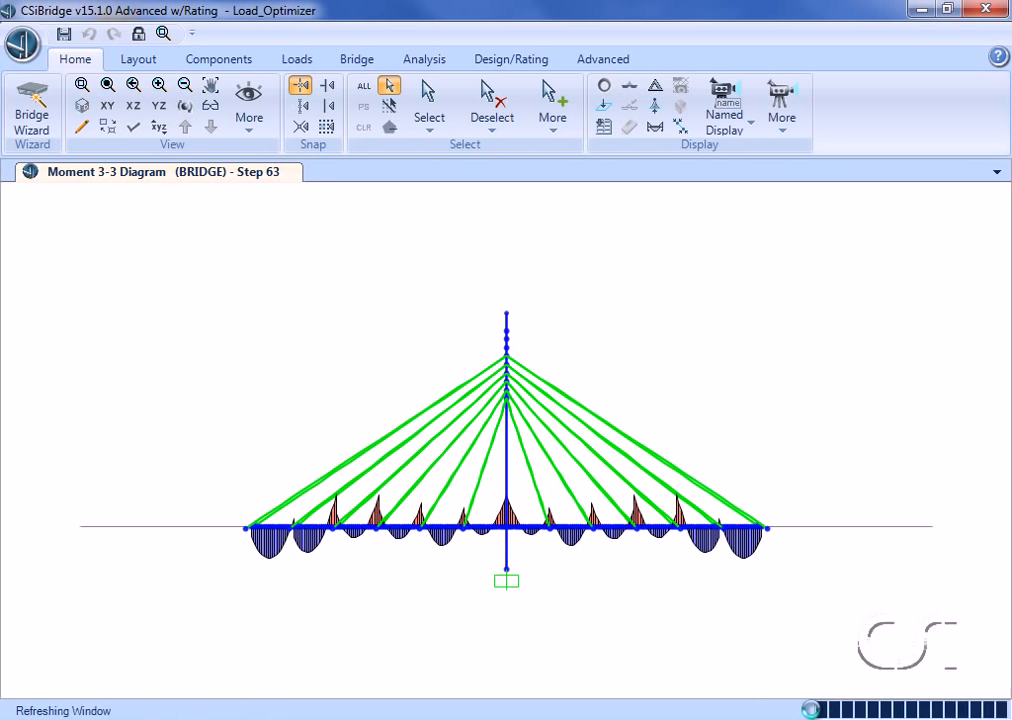
{"action": "left_click", "coordinate": [814, 711]}
{"action": "left_click", "coordinate": [814, 711]}
{"action": "left_click", "coordinate": [814, 711]}
{"action": "left_click", "coordinate": [814, 711]}
{"action": "left_click", "coordinate": [814, 711]}
{"action": "left_click", "coordinate": [814, 711]}
{"action": "left_click", "coordinate": [814, 711]}
{"action": "left_click", "coordinate": [814, 711]}
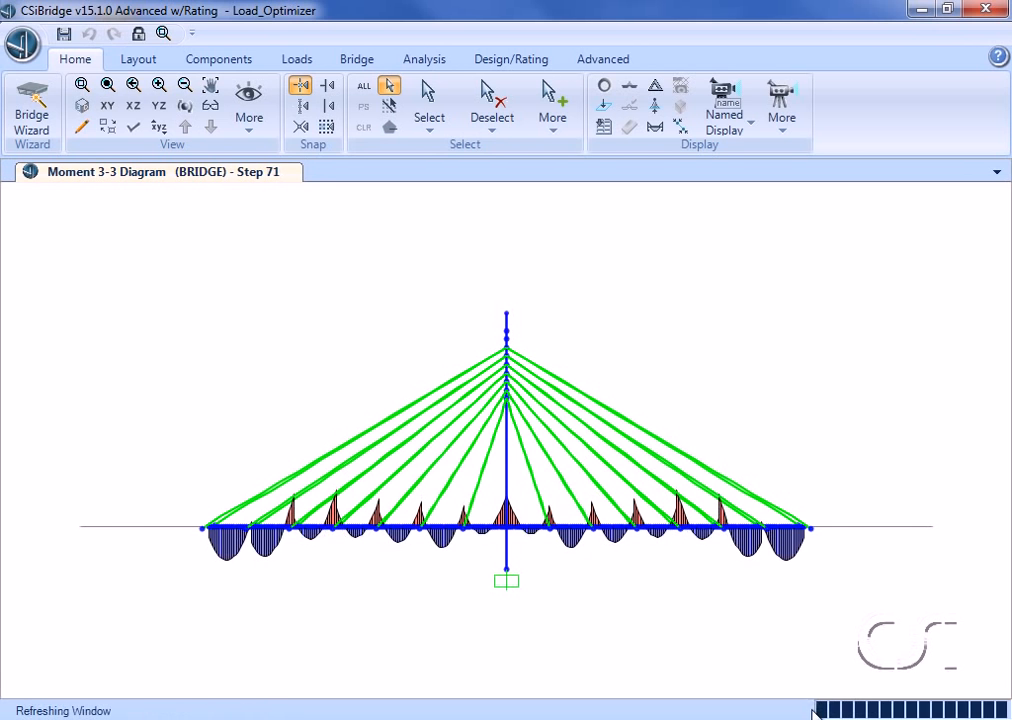
{"action": "left_click", "coordinate": [814, 711]}
{"action": "left_click", "coordinate": [814, 711]}
{"action": "left_click", "coordinate": [814, 711]}
{"action": "left_click", "coordinate": [814, 711]}
{"action": "left_click", "coordinate": [814, 711]}
{"action": "left_click", "coordinate": [814, 711]}
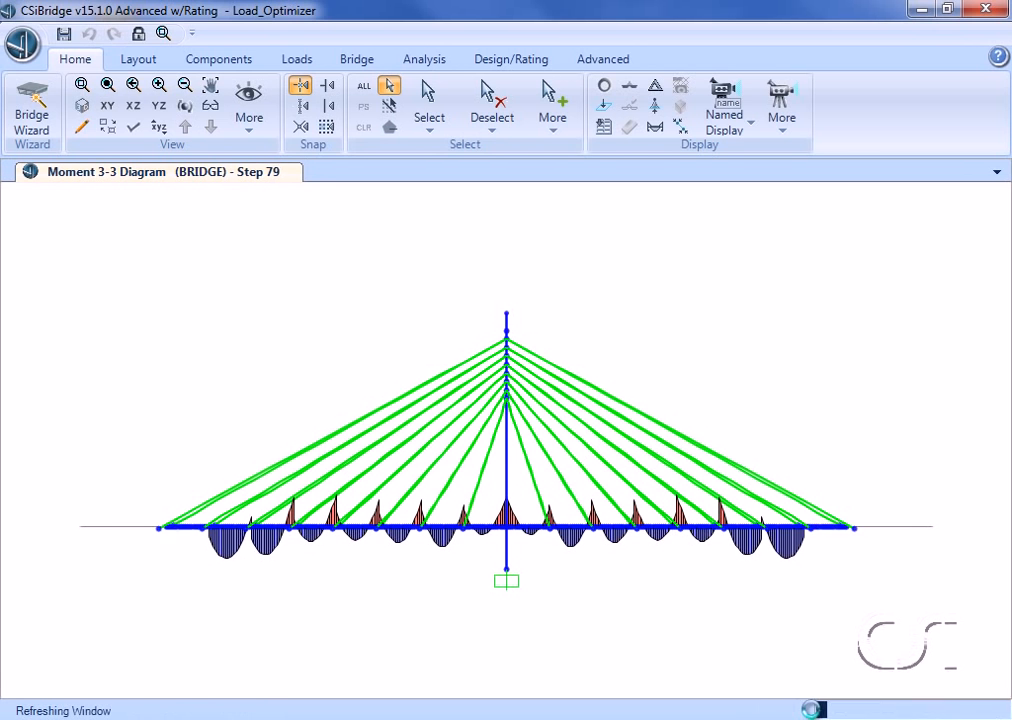
{"action": "left_click", "coordinate": [813, 710]}
{"action": "left_click", "coordinate": [813, 710]}
{"action": "left_click", "coordinate": [811, 710]}
{"action": "left_click", "coordinate": [811, 710]}
{"action": "left_click", "coordinate": [811, 710]}
{"action": "left_click", "coordinate": [811, 710]}
{"action": "left_click", "coordinate": [811, 710]}
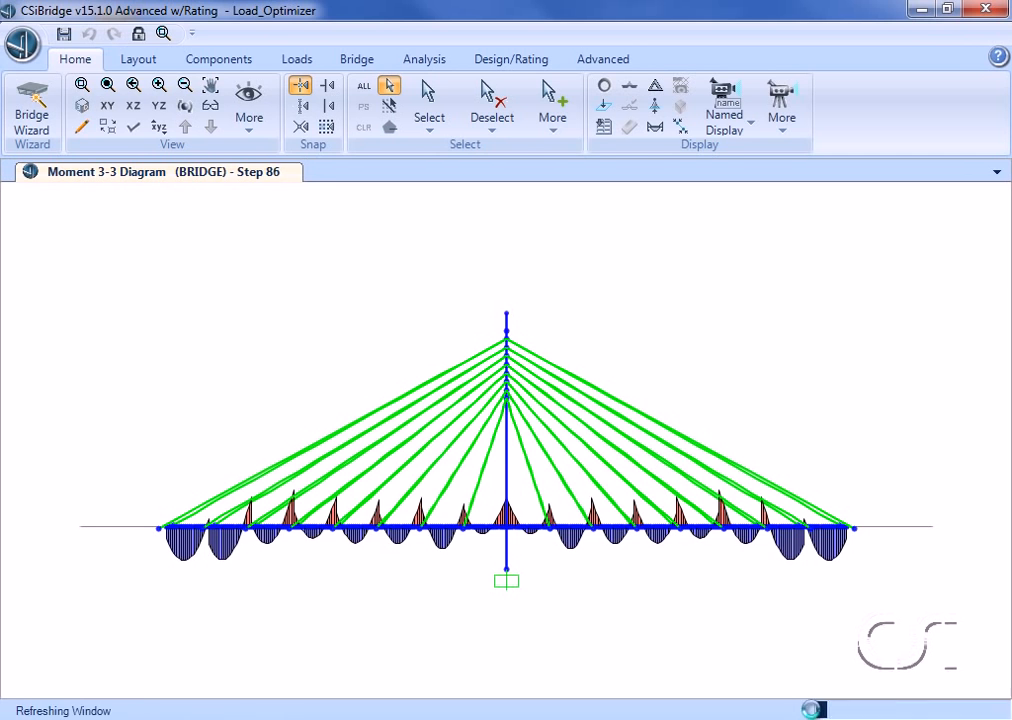
{"action": "left_click", "coordinate": [811, 710]}
{"action": "left_click", "coordinate": [811, 710]}
{"action": "left_click", "coordinate": [811, 710]}
{"action": "left_click", "coordinate": [811, 710]}
{"action": "left_click", "coordinate": [811, 710]}
{"action": "left_click", "coordinate": [811, 710]}
{"action": "left_click", "coordinate": [811, 710]}
{"action": "left_click", "coordinate": [812, 709]}
{"action": "left_click", "coordinate": [812, 709]}
{"action": "left_click", "coordinate": [813, 711]}
{"action": "left_click", "coordinate": [813, 711]}
{"action": "left_click", "coordinate": [813, 711]}
{"action": "left_click", "coordinate": [813, 711]}
{"action": "left_click", "coordinate": [813, 711]}
{"action": "left_click", "coordinate": [813, 711]}
{"action": "left_click", "coordinate": [812, 711]}
{"action": "left_click", "coordinate": [812, 711]}
{"action": "left_click", "coordinate": [812, 711]}
{"action": "left_click", "coordinate": [812, 711]}
{"action": "left_click", "coordinate": [812, 711]}
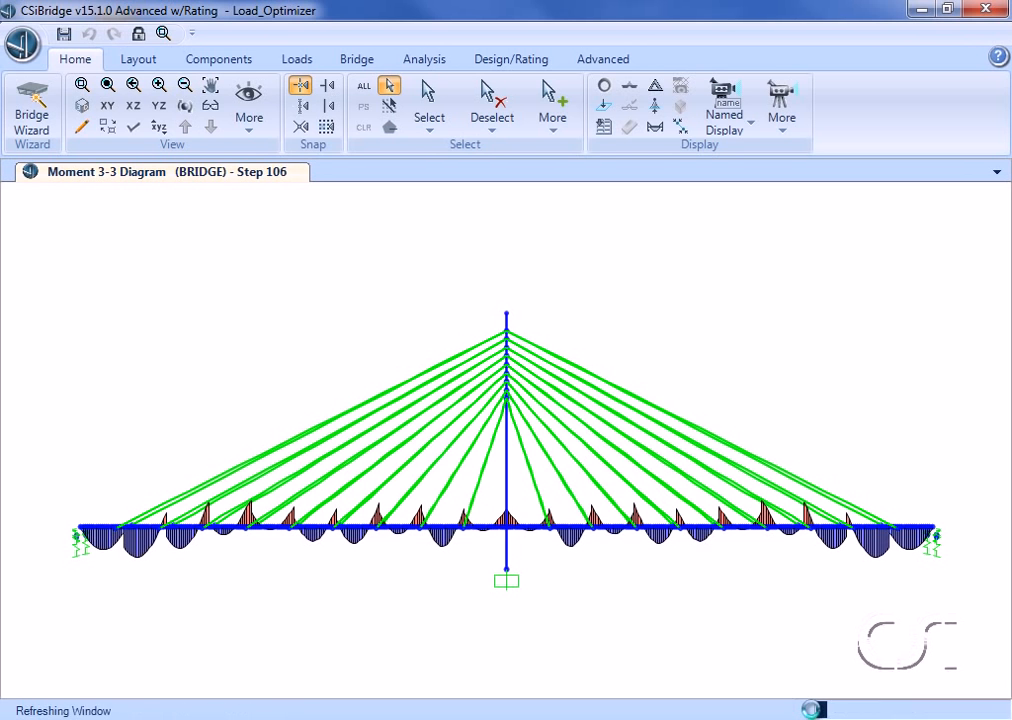
{"action": "left_click", "coordinate": [812, 711]}
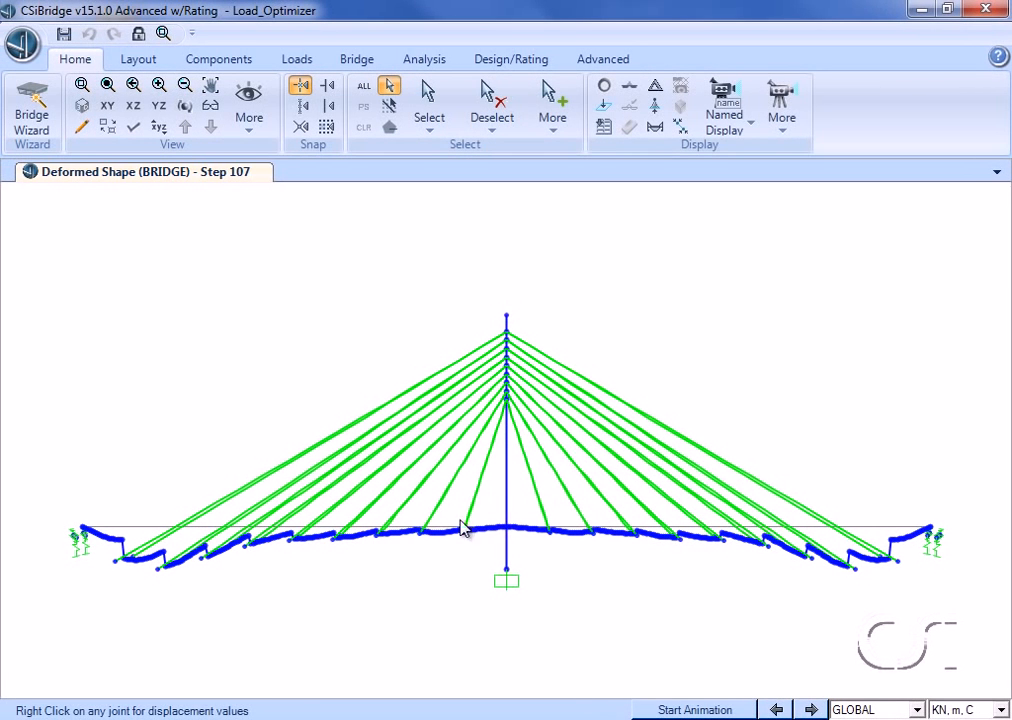
Step: Inspect the displacement values of the deck joint at the pylon
{"action": "right_click", "coordinate": [510, 527]}
{"action": "right_click", "coordinate": [508, 529]}
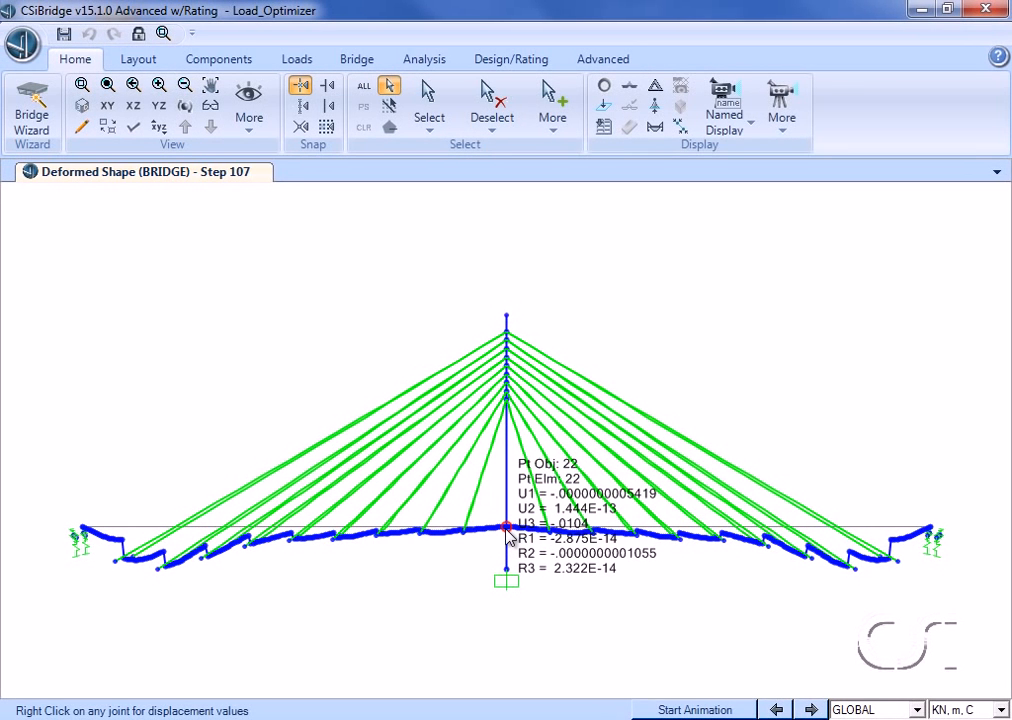
{"action": "right_click", "coordinate": [507, 528]}
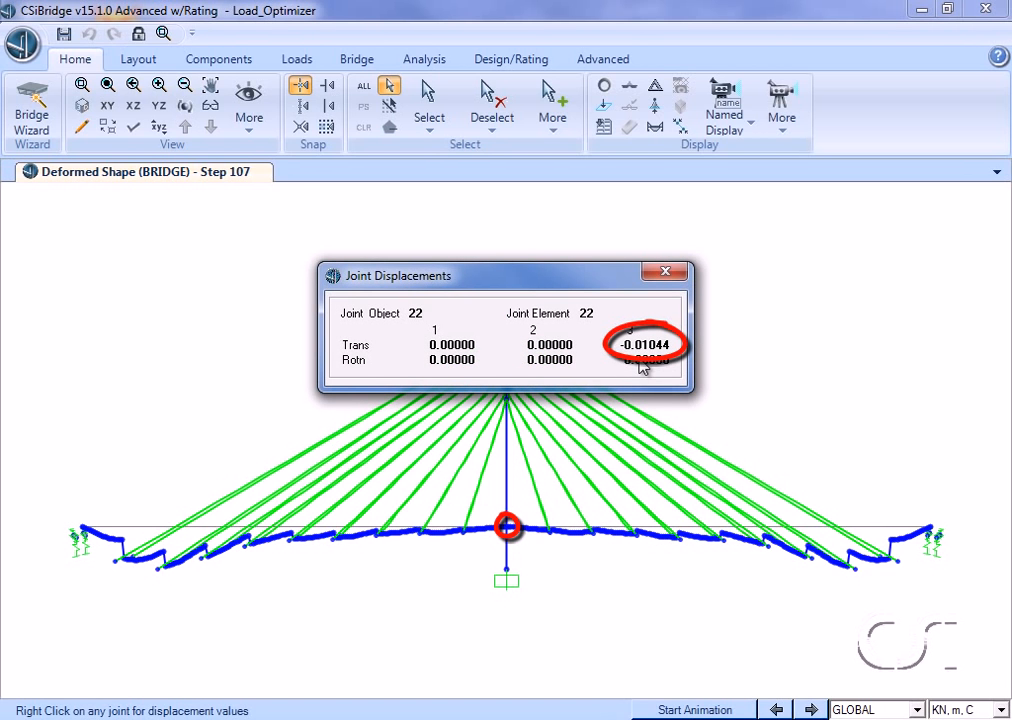
{"action": "left_click", "coordinate": [677, 276]}
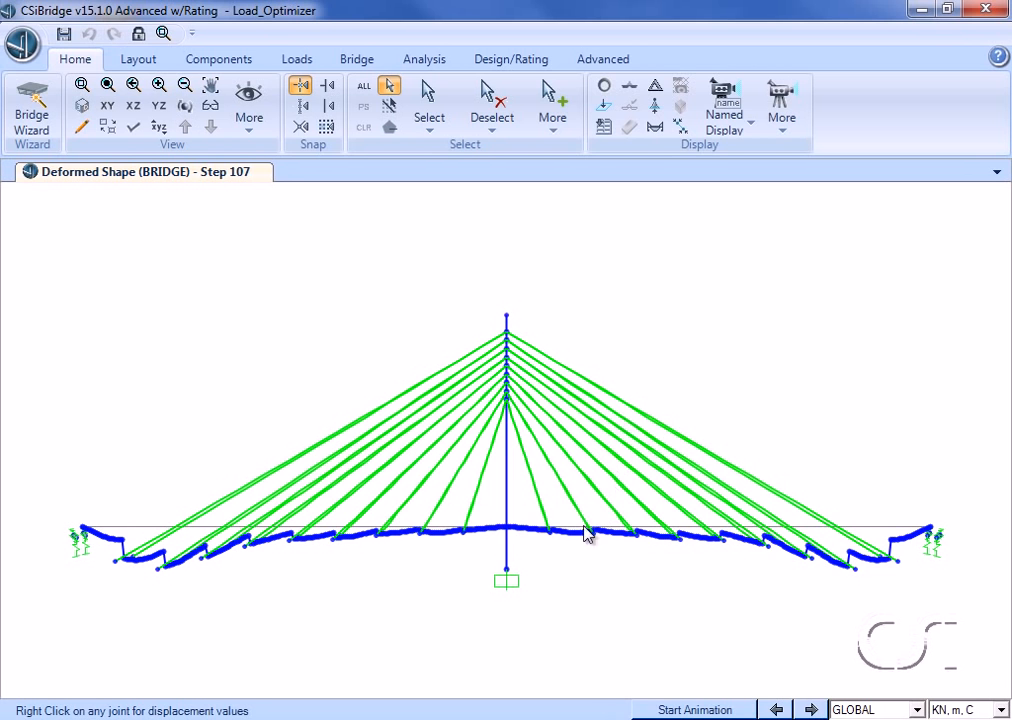
Step: Inspect the displacements of a deck joint in the right span, then return to the undeformed view
{"action": "right_click", "coordinate": [723, 541]}
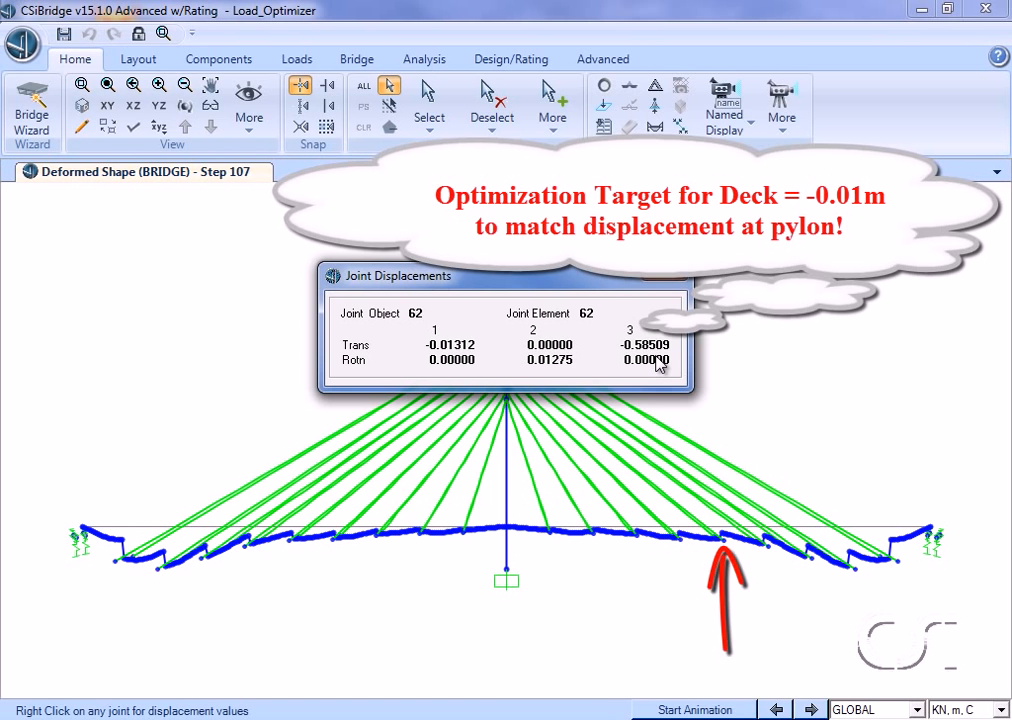
{"action": "left_click", "coordinate": [667, 276]}
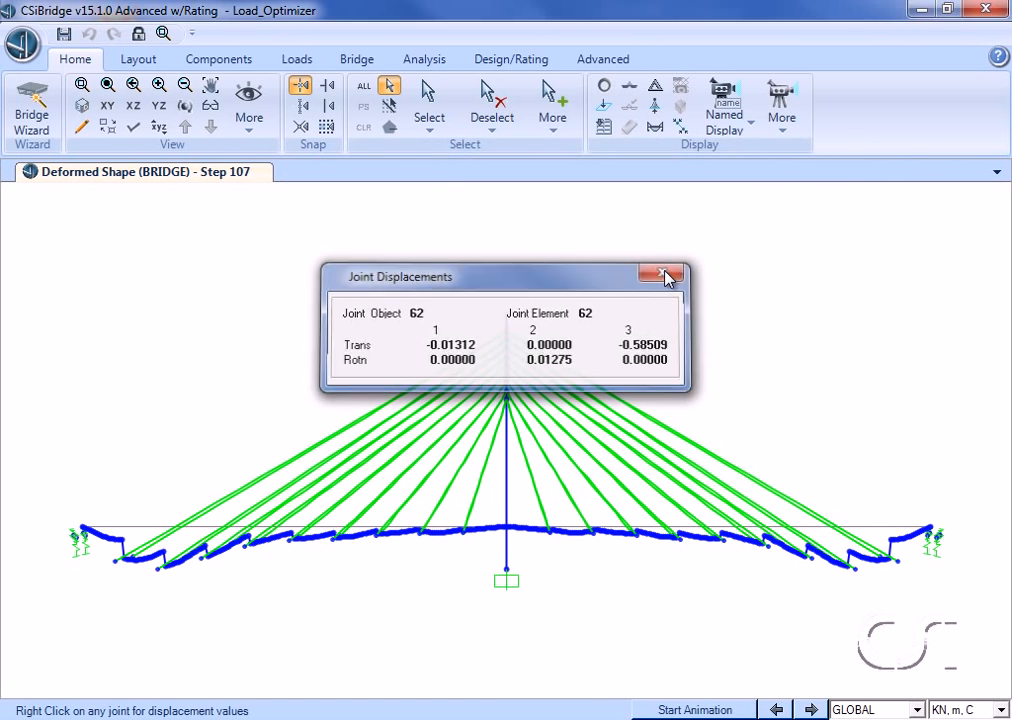
{"action": "key", "text": "F4"}
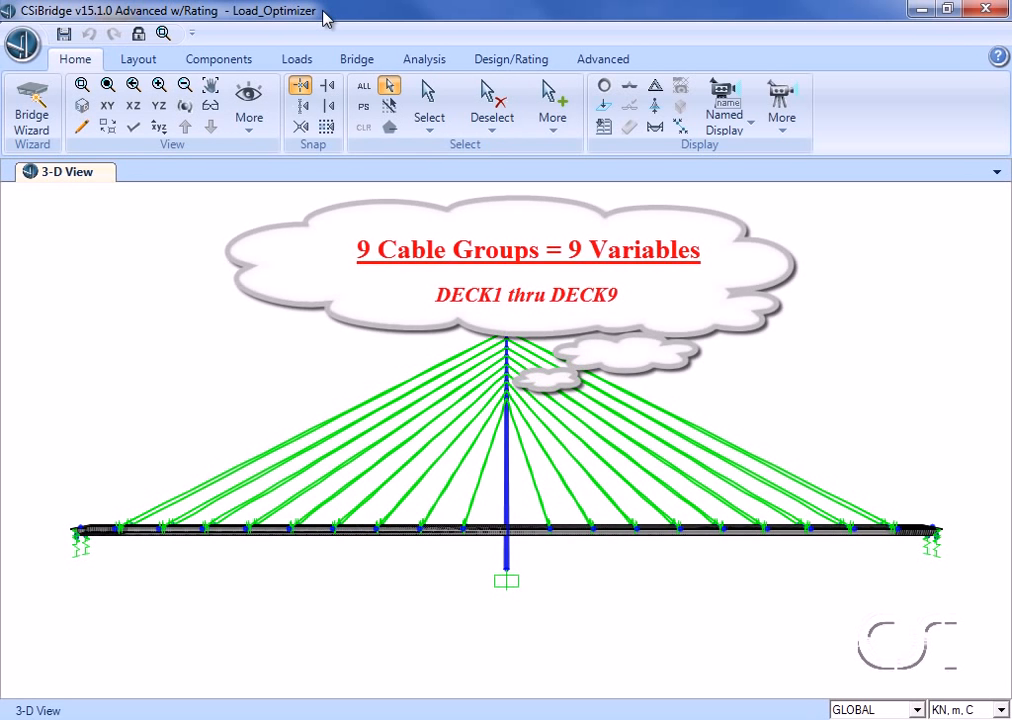
Step: Review the stages of construction schedule Sched1 without changing them
{"action": "left_click", "coordinate": [422, 60]}
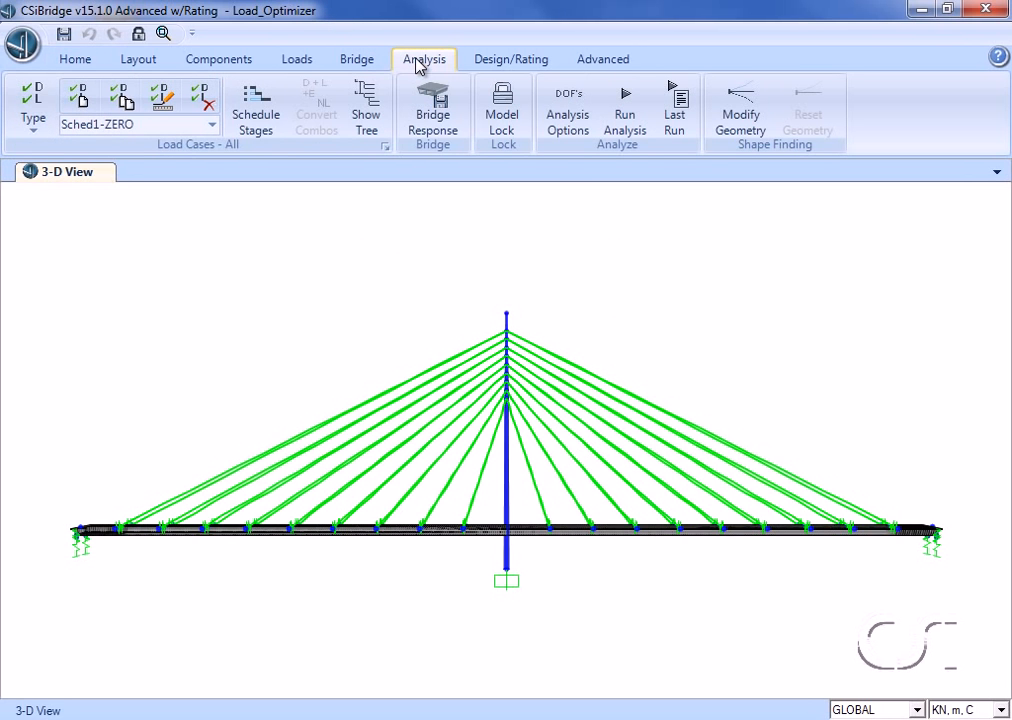
{"action": "left_click", "coordinate": [257, 114]}
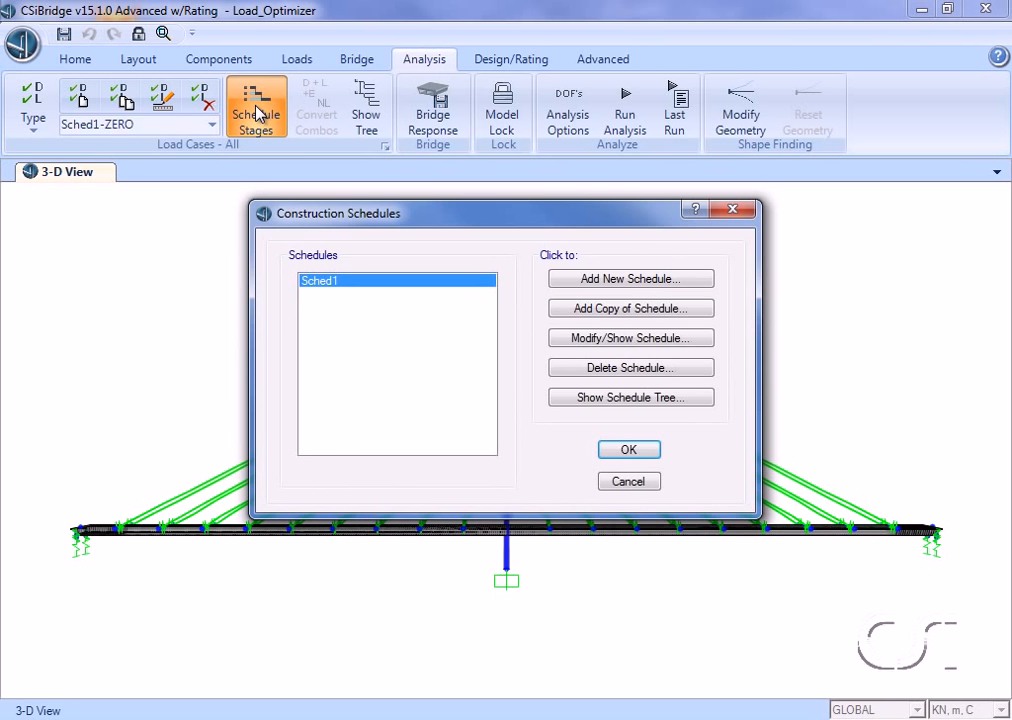
{"action": "left_click", "coordinate": [614, 343]}
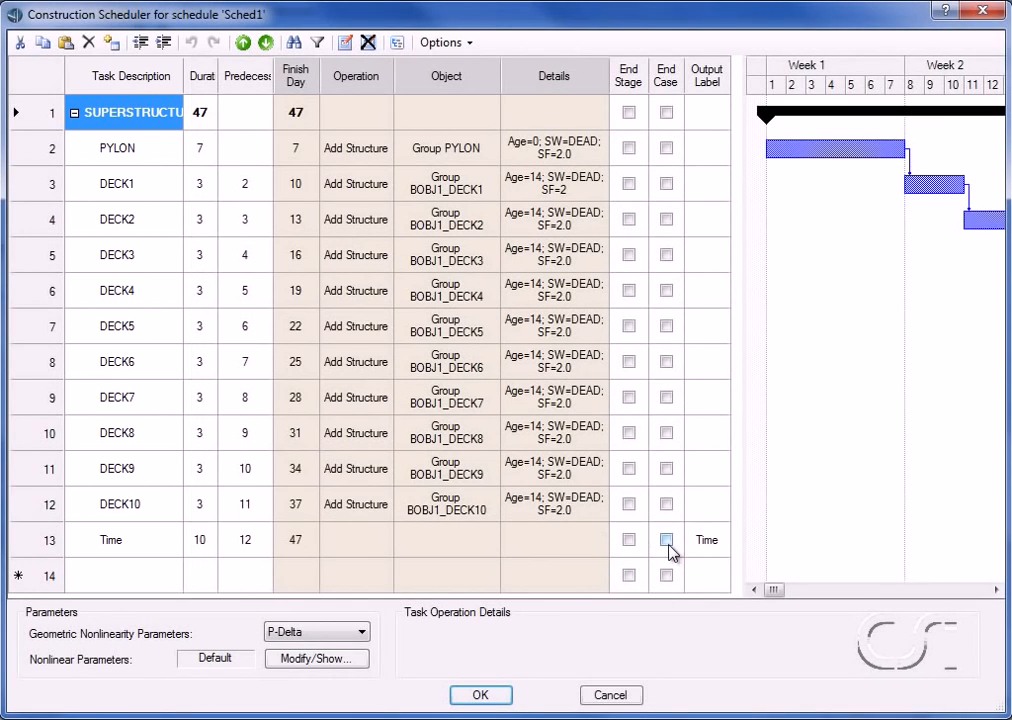
{"action": "mouse_move", "coordinate": [776, 591]}
{"action": "left_mouse_down"}
{"action": "mouse_move", "coordinate": [874, 596]}
{"action": "mouse_move", "coordinate": [765, 597]}
{"action": "left_mouse_up"}
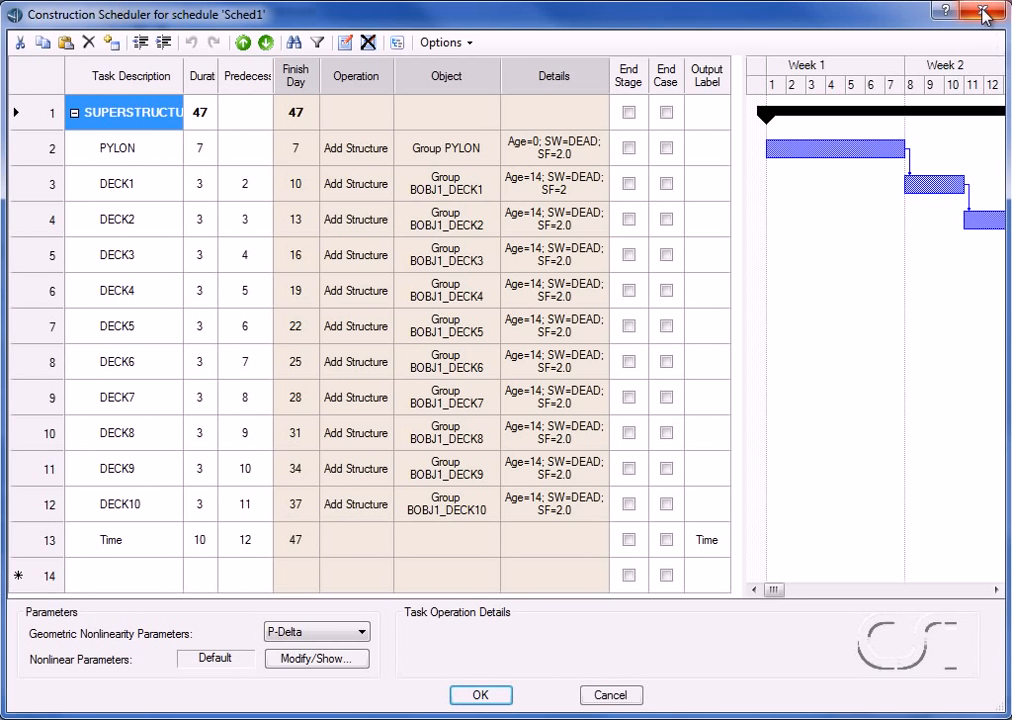
{"action": "left_click", "coordinate": [984, 11]}
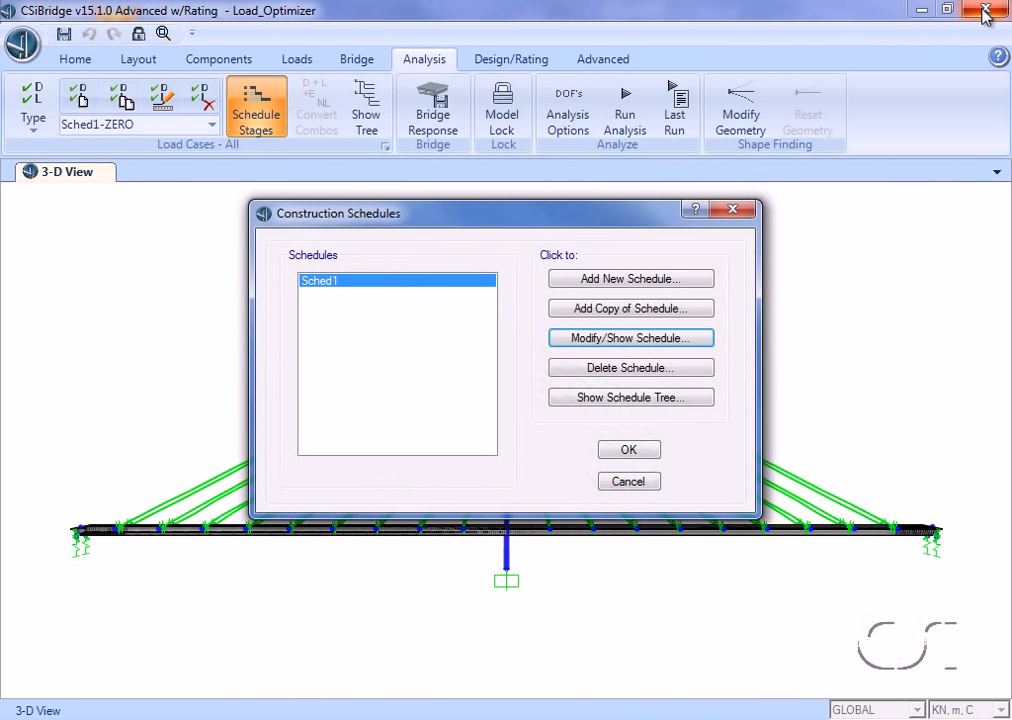
{"action": "left_click", "coordinate": [733, 212]}
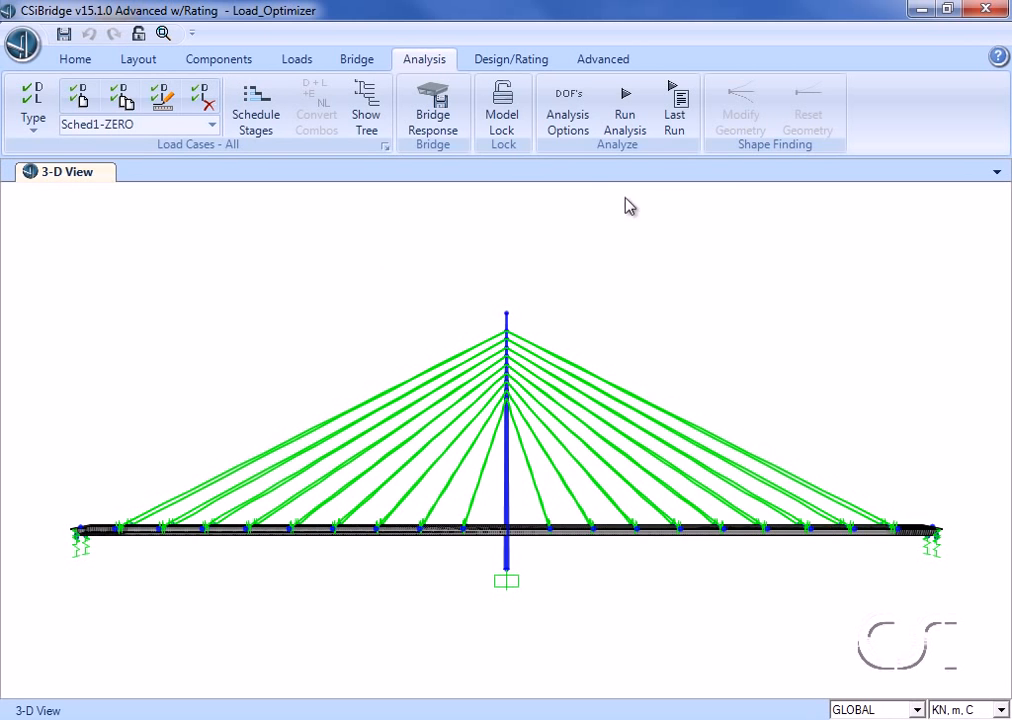
Step: Add a load pattern named TENSION_CABLES of type OTHER with zero self-weight multiplier
{"action": "left_click", "coordinate": [300, 62]}
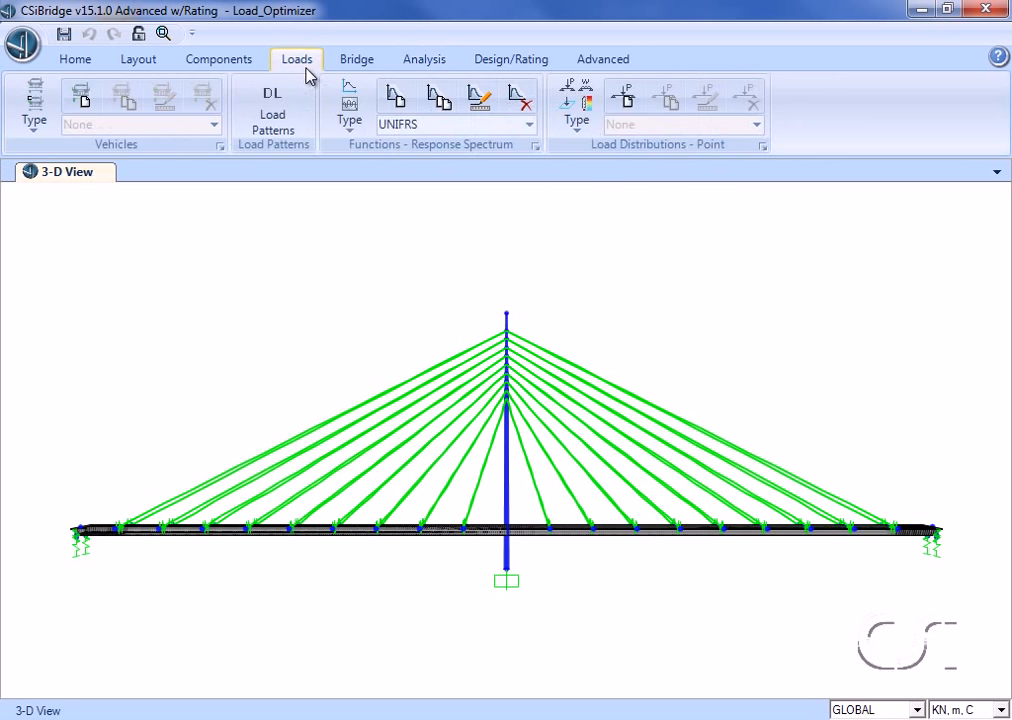
{"action": "left_click", "coordinate": [295, 117]}
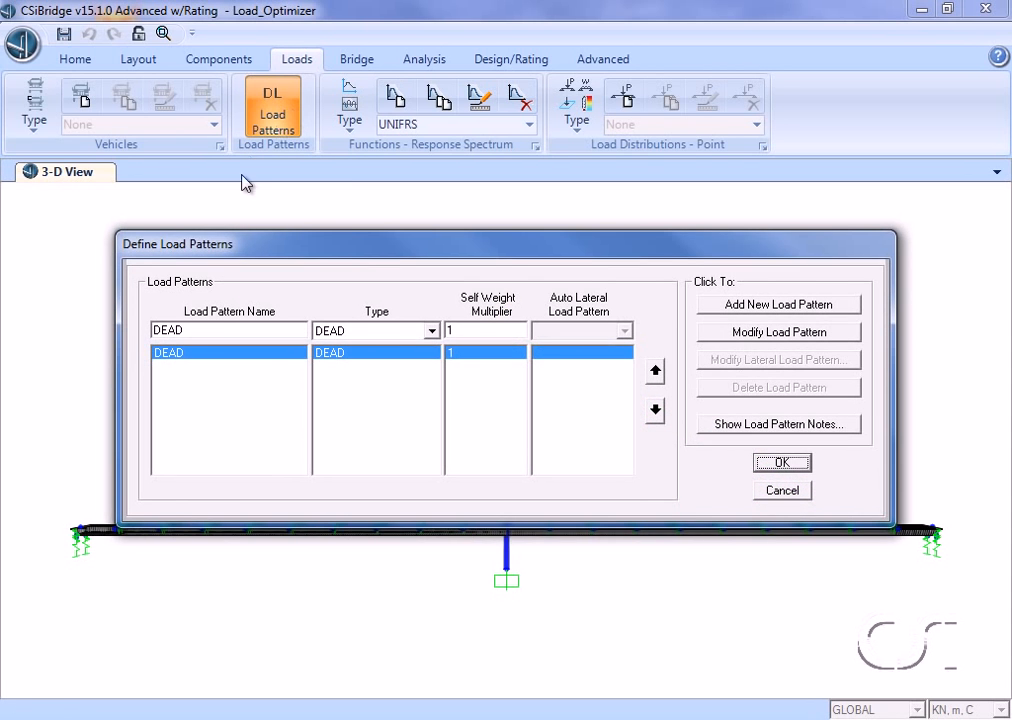
{"action": "double_click", "coordinate": [204, 330]}
{"action": "type", "text": "TENSION"}
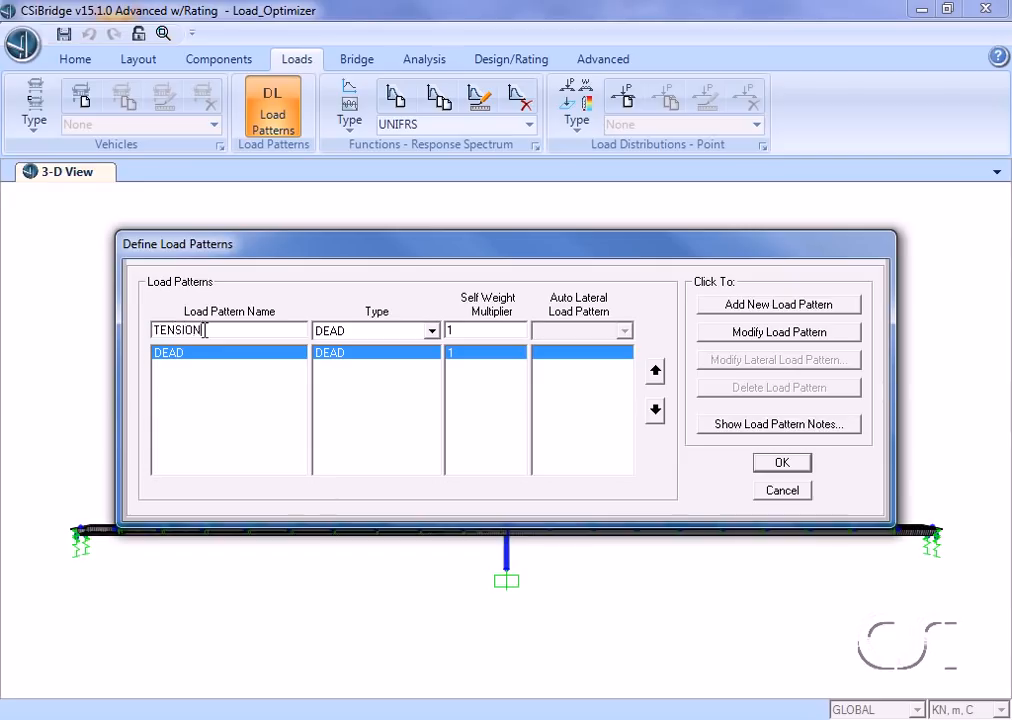
{"action": "type", "text": "_CABLES"}
{"action": "left_click", "coordinate": [376, 331]}
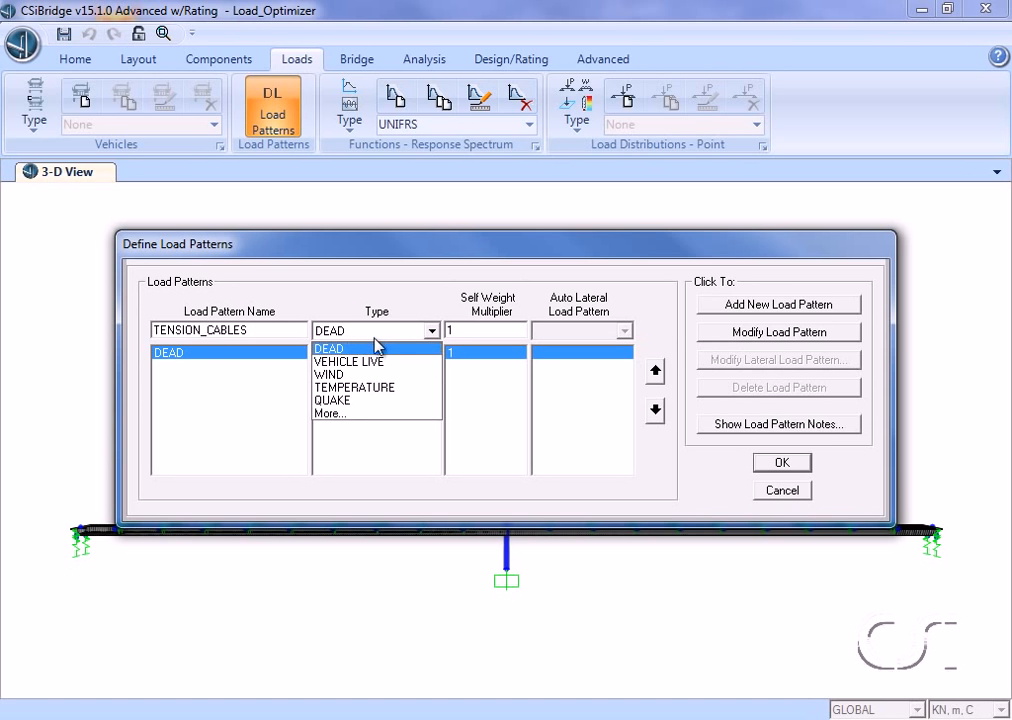
{"action": "left_click", "coordinate": [333, 413]}
{"action": "left_click_drag", "start_coordinate": [434, 370], "coordinate": [440, 445]}
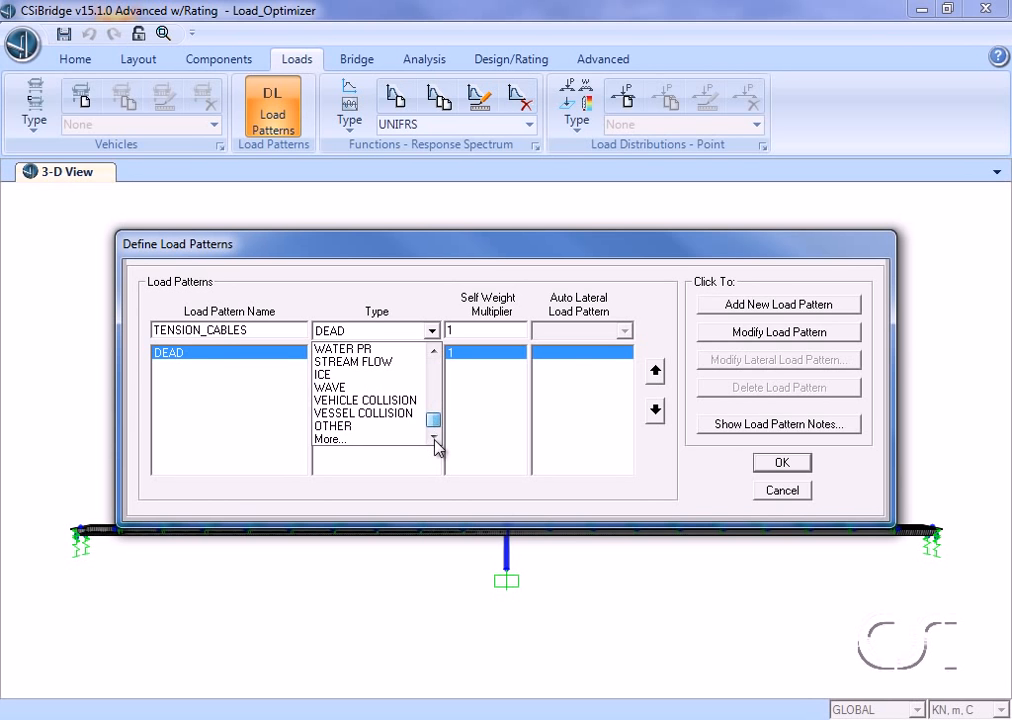
{"action": "left_click", "coordinate": [369, 428]}
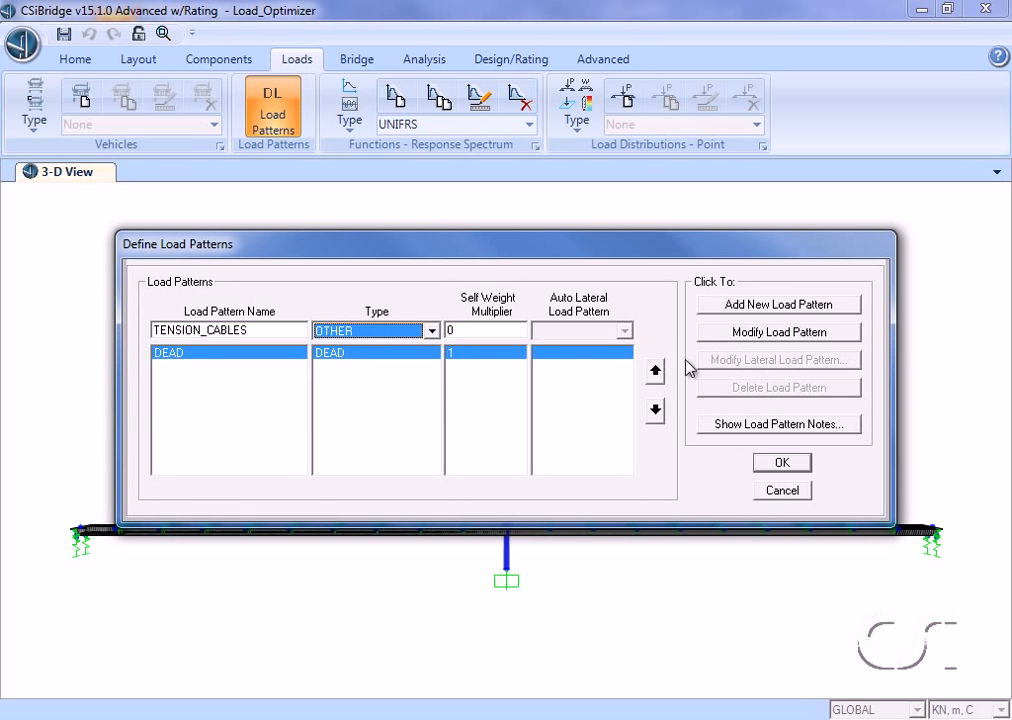
{"action": "left_click", "coordinate": [766, 307]}
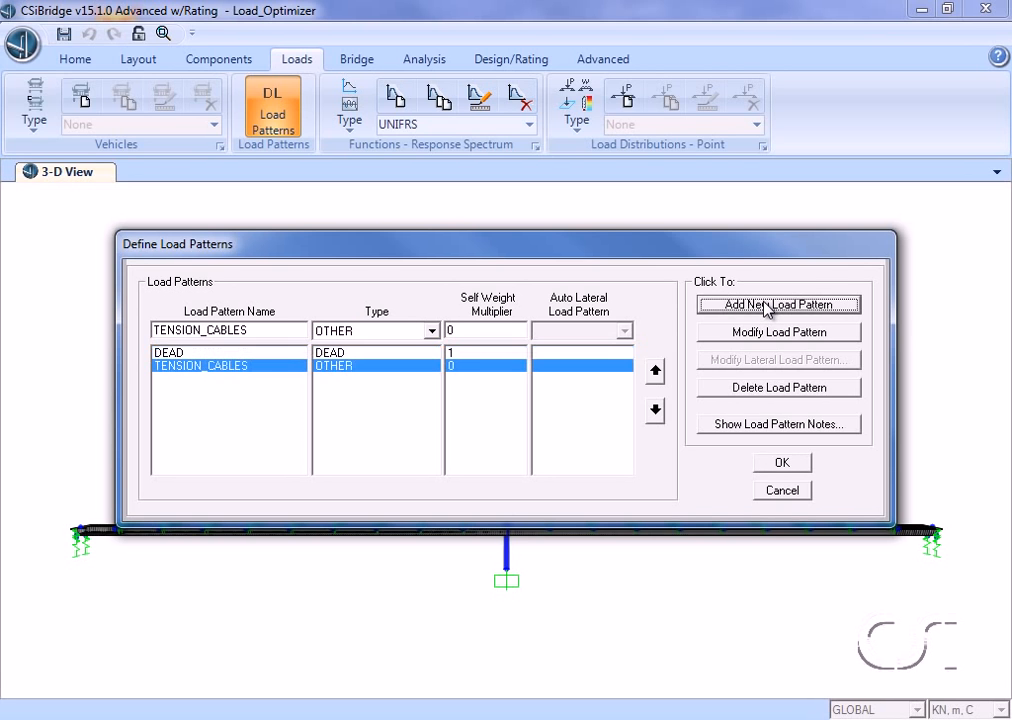
{"action": "left_click", "coordinate": [786, 466]}
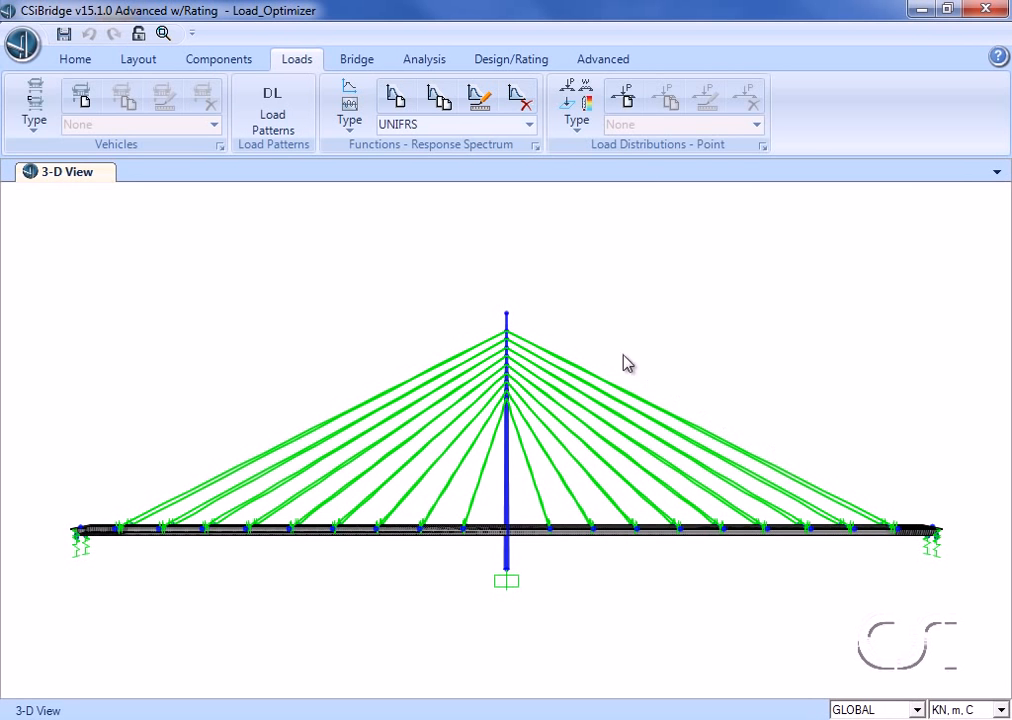
Step: Select all cable objects with the Cable property
{"action": "left_click", "coordinate": [77, 62]}
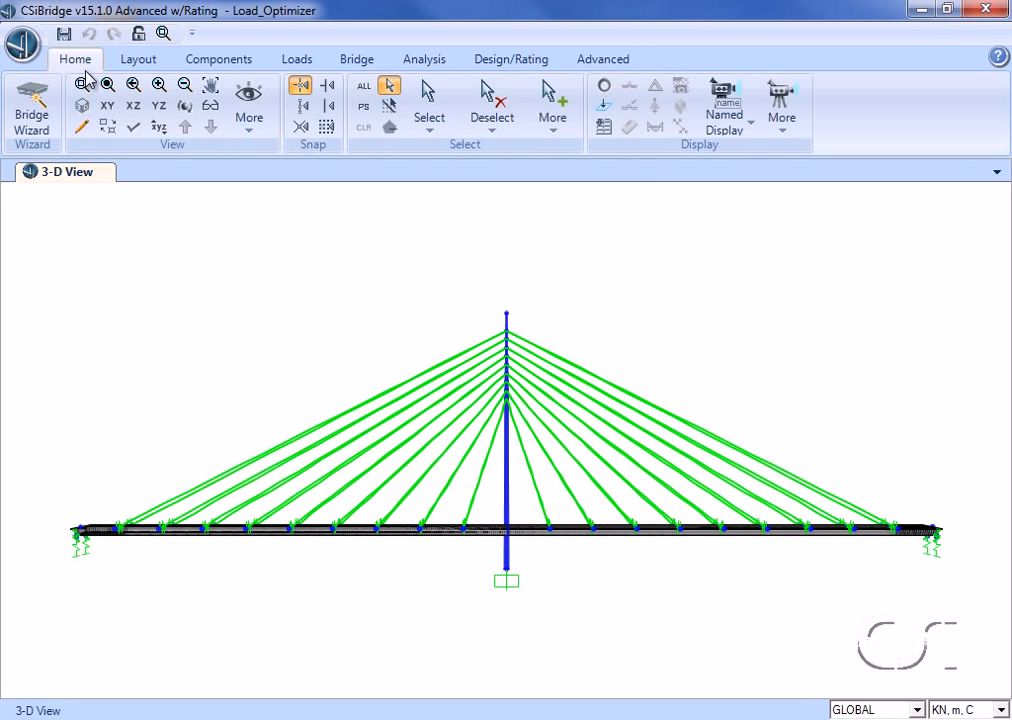
{"action": "left_click", "coordinate": [429, 122]}
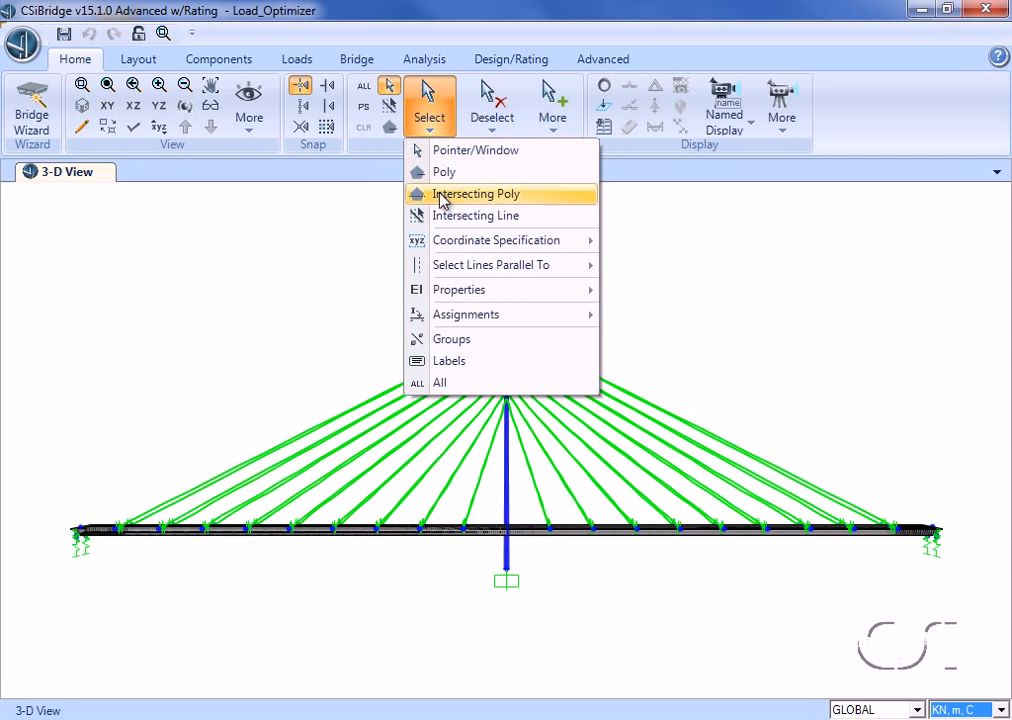
{"action": "mouse_move", "coordinate": [497, 291]}
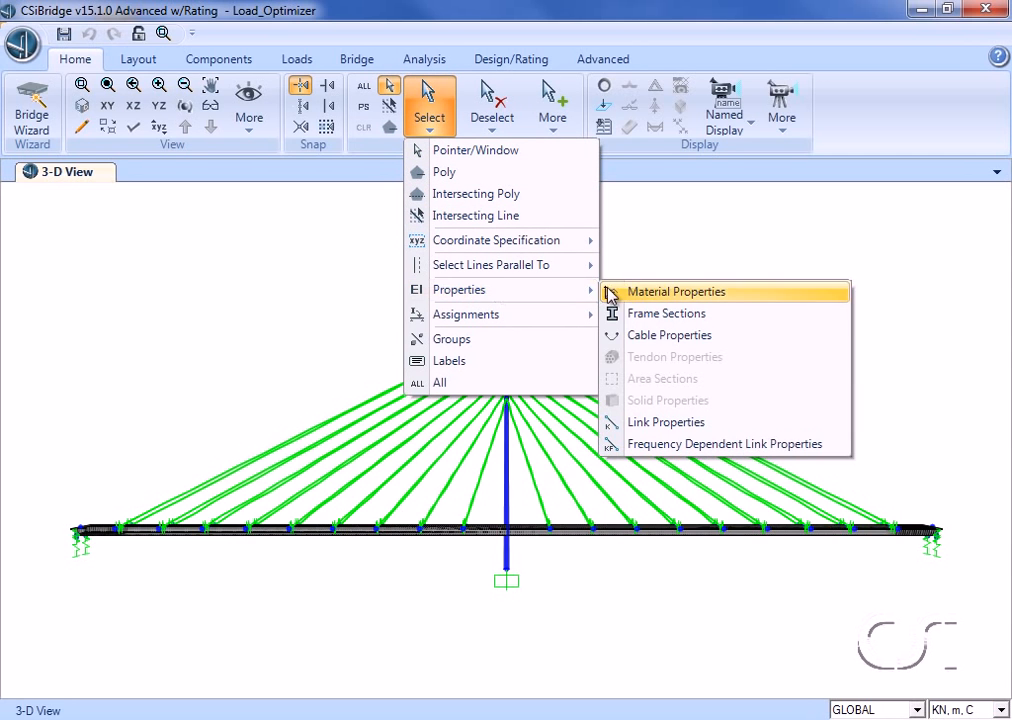
{"action": "left_click", "coordinate": [716, 338]}
{"action": "left_click", "coordinate": [418, 332]}
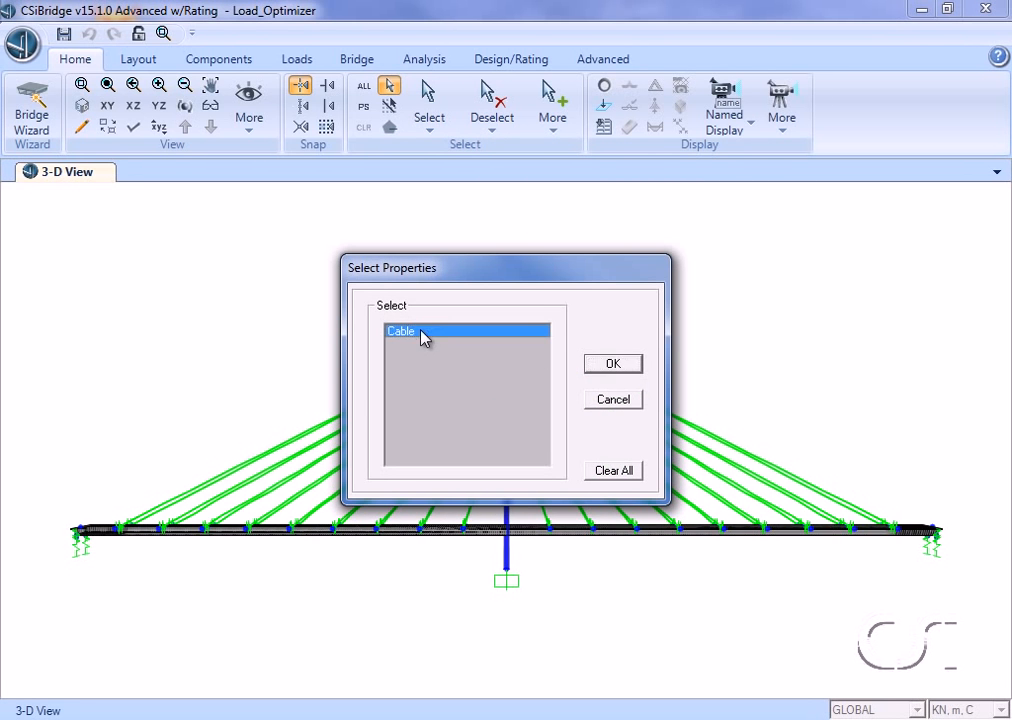
{"action": "left_click", "coordinate": [606, 366]}
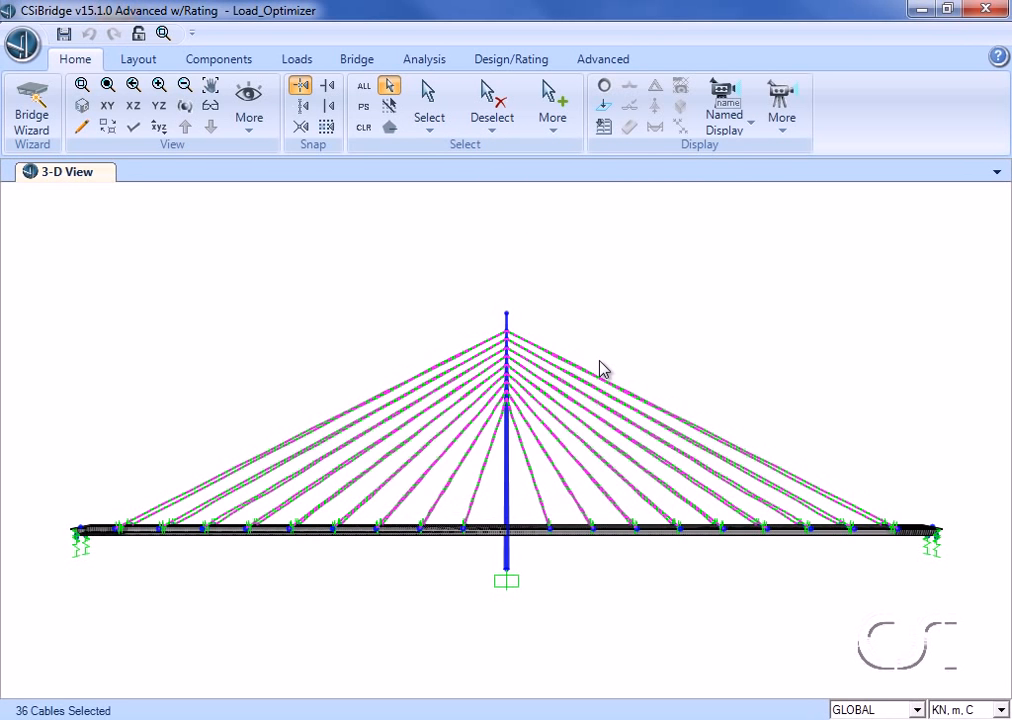
Step: Assign a cable strain load of 0.00 in load pattern TENSION_CABLES to the selected cables
{"action": "left_click", "coordinate": [603, 60]}
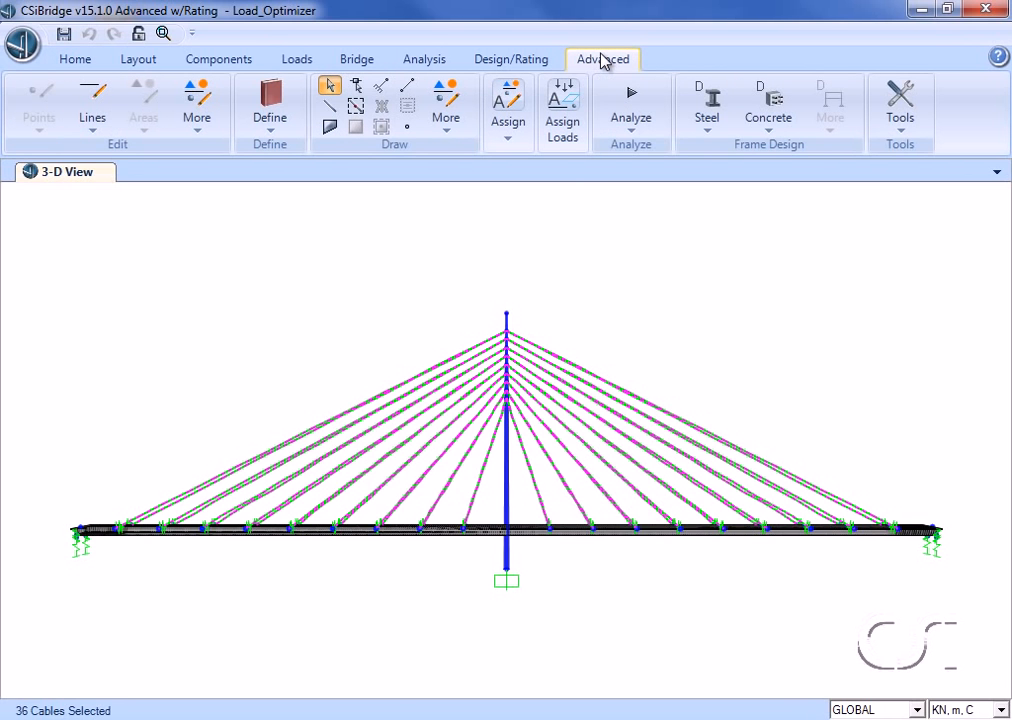
{"action": "left_click", "coordinate": [574, 104]}
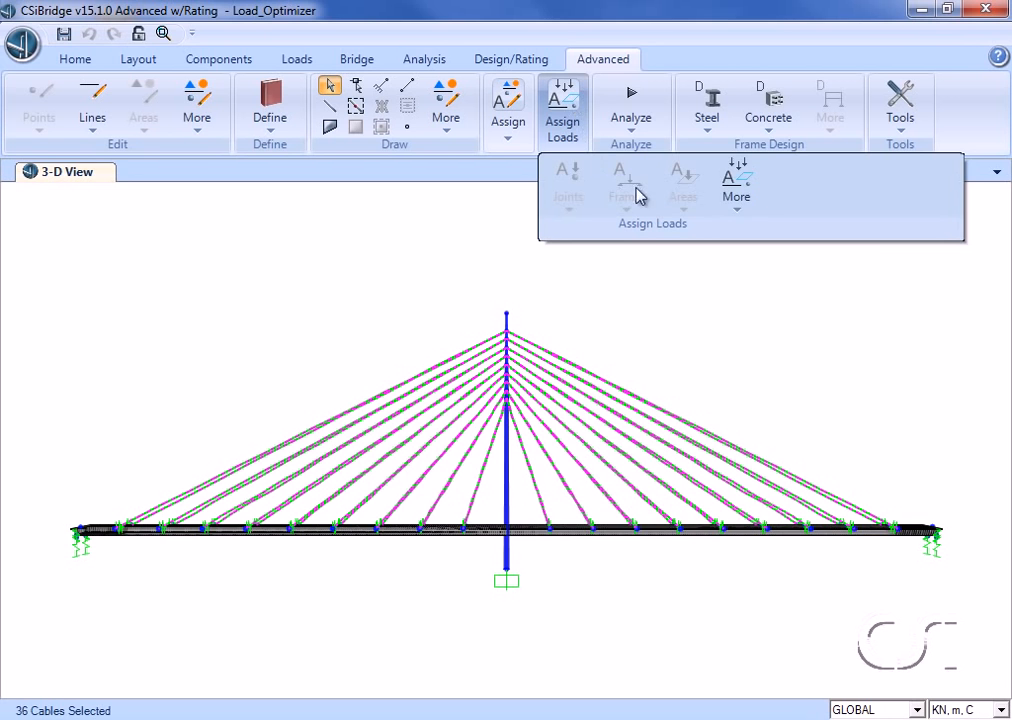
{"action": "left_click", "coordinate": [729, 187]}
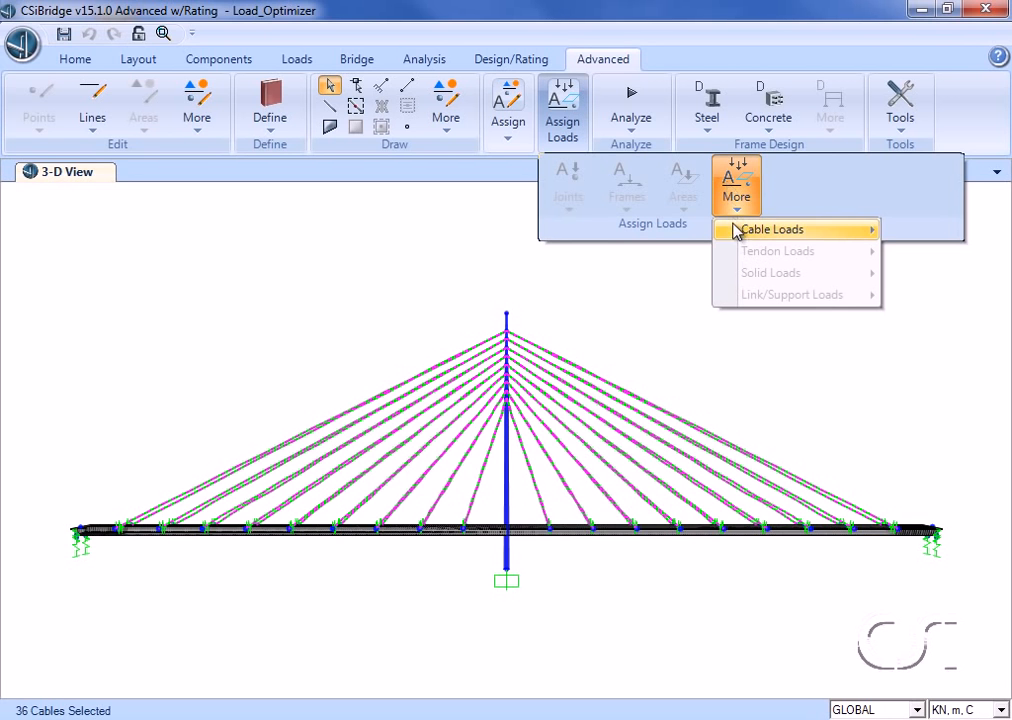
{"action": "mouse_move", "coordinate": [730, 230]}
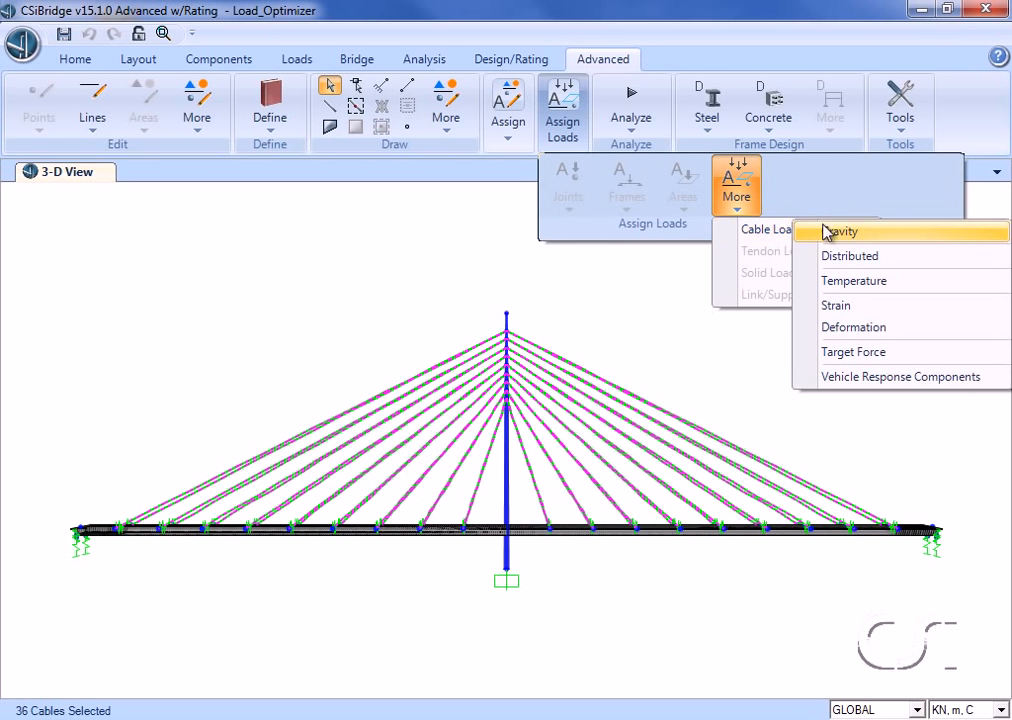
{"action": "left_click", "coordinate": [885, 307]}
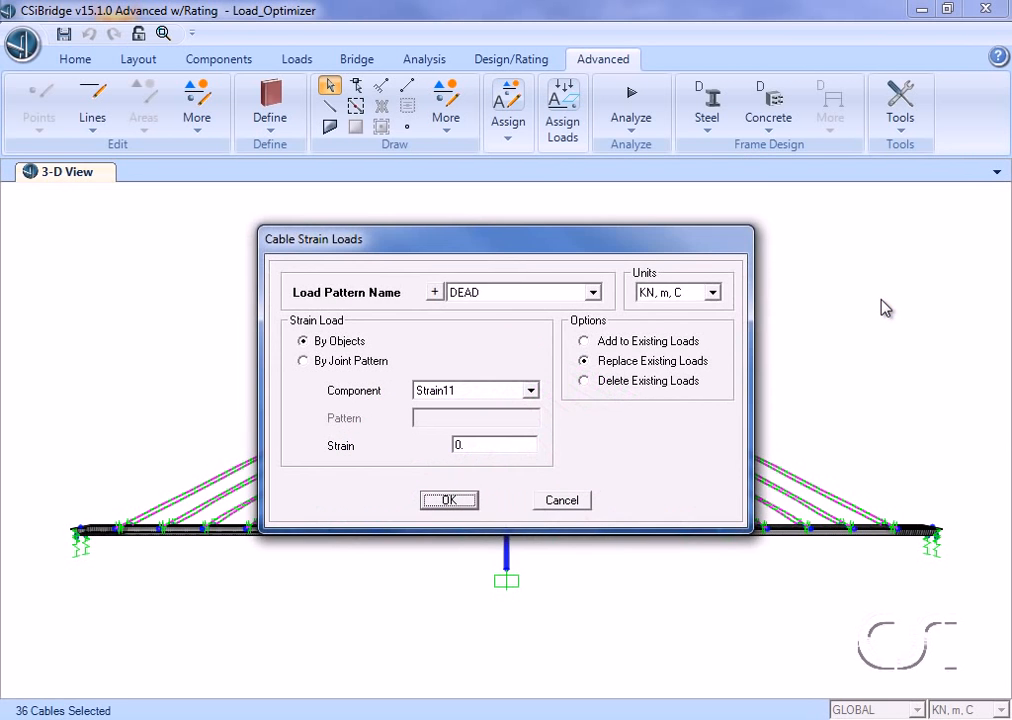
{"action": "left_click", "coordinate": [594, 292]}
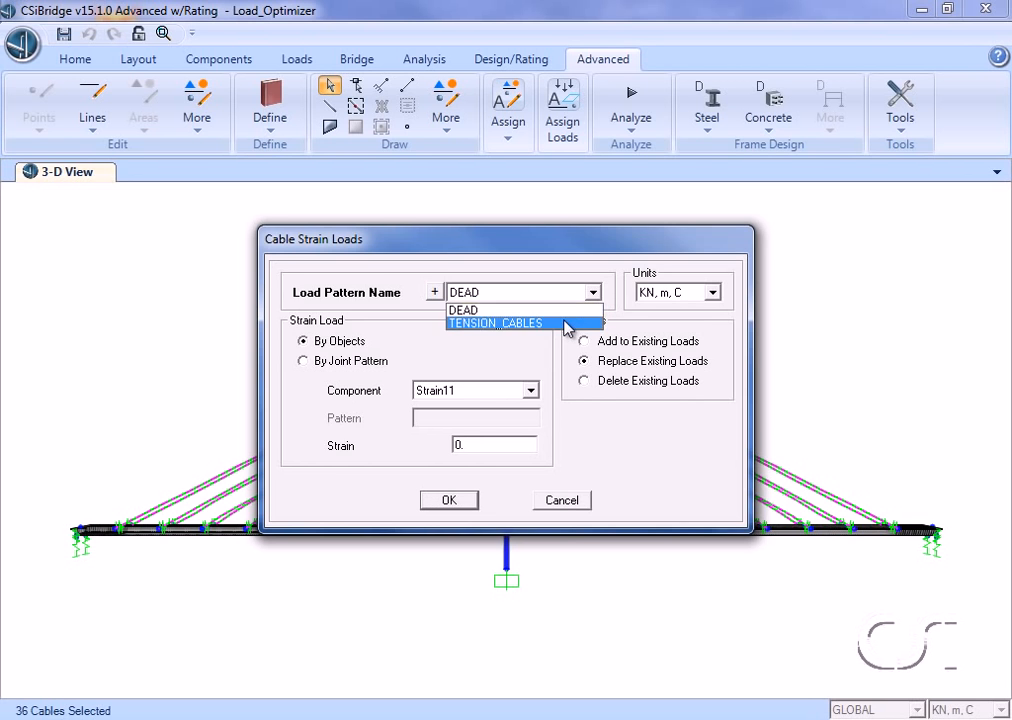
{"action": "left_click", "coordinate": [571, 323]}
{"action": "double_click", "coordinate": [515, 446]}
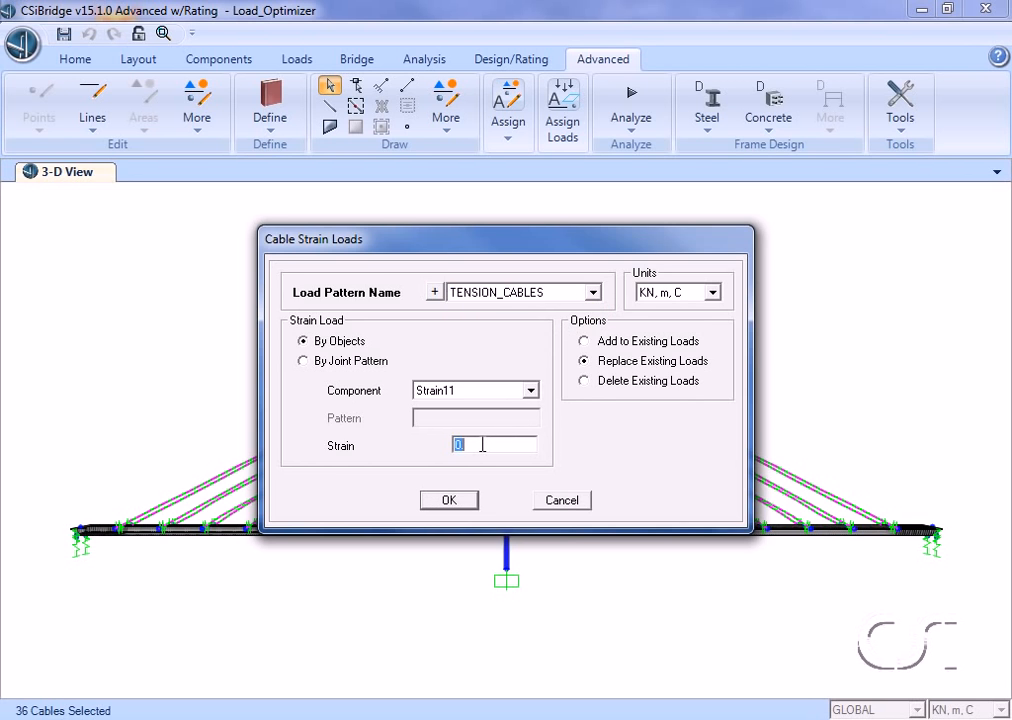
{"action": "type", "text": "0.001"}
{"action": "left_click", "coordinate": [449, 501]}
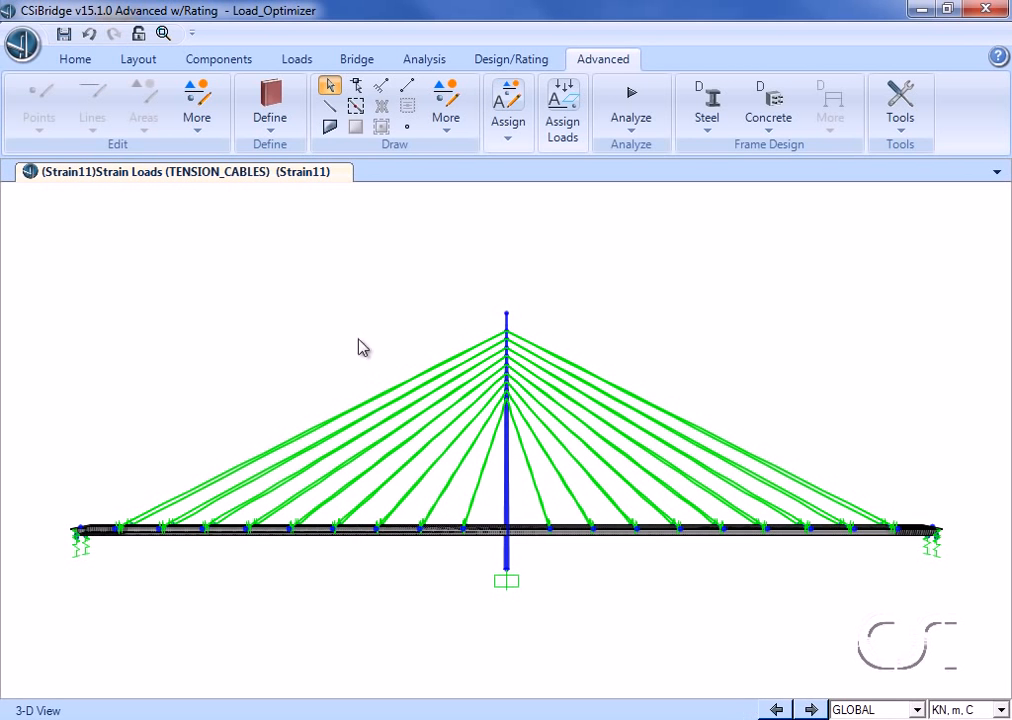
Step: Add a new nonlinear staged construction load case named TIGHTEN
{"action": "left_click", "coordinate": [419, 62]}
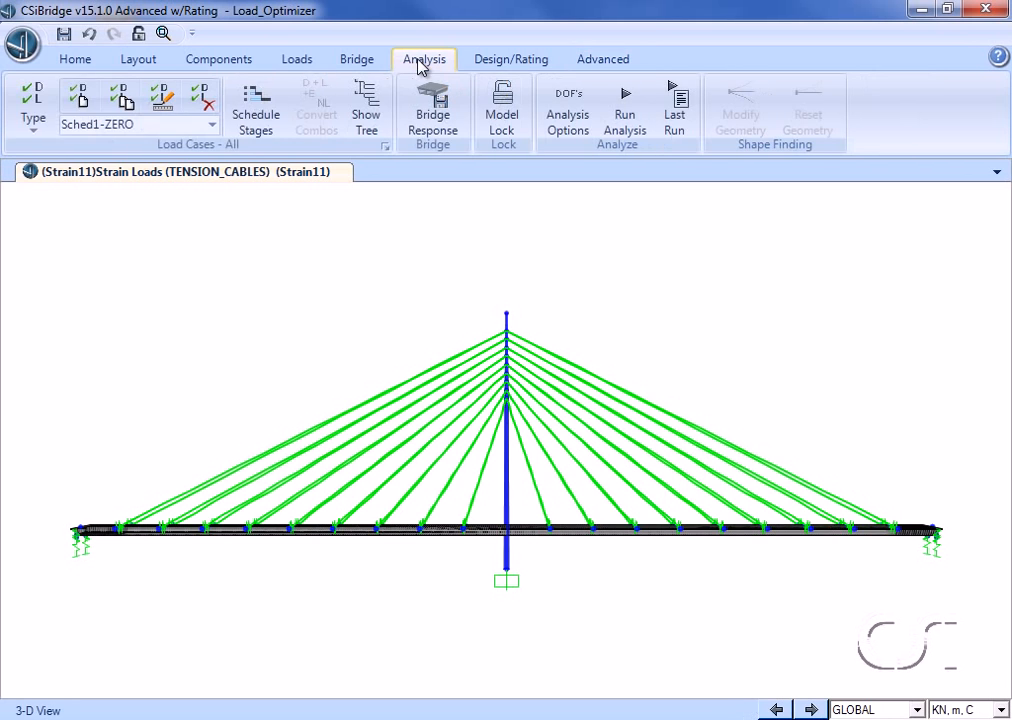
{"action": "left_click", "coordinate": [35, 100]}
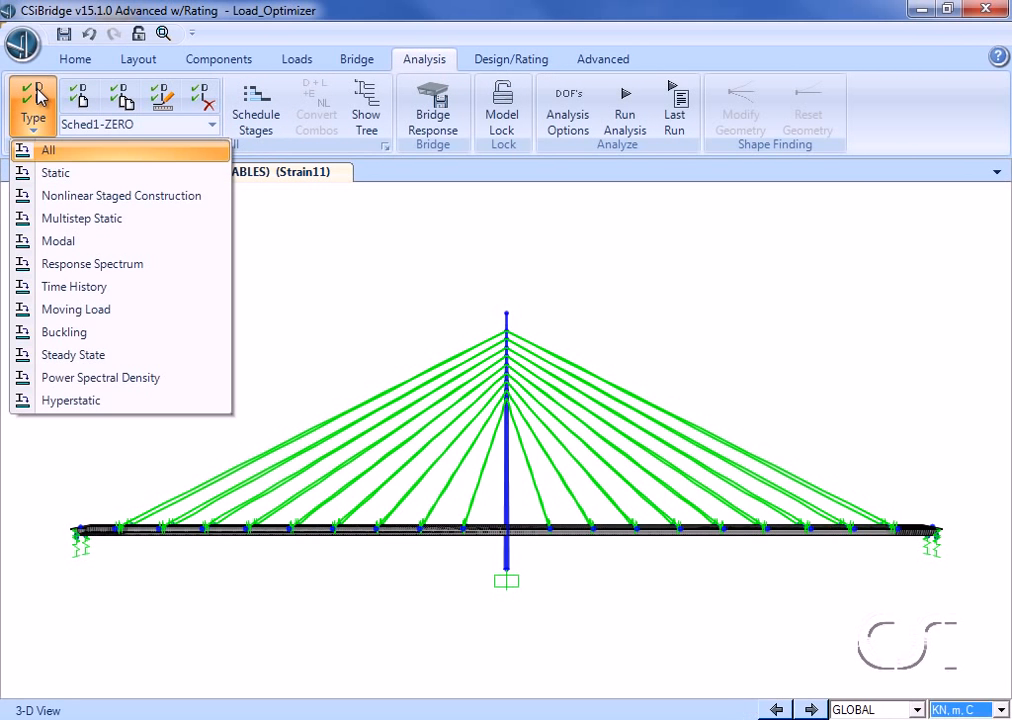
{"action": "left_click", "coordinate": [155, 197]}
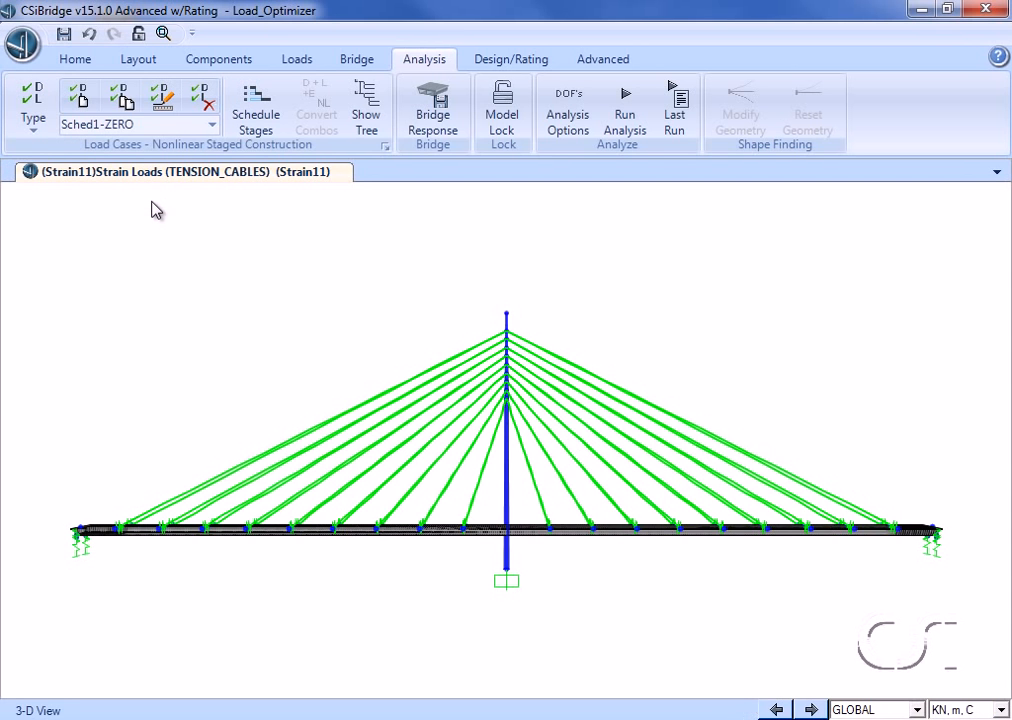
{"action": "left_click", "coordinate": [84, 101]}
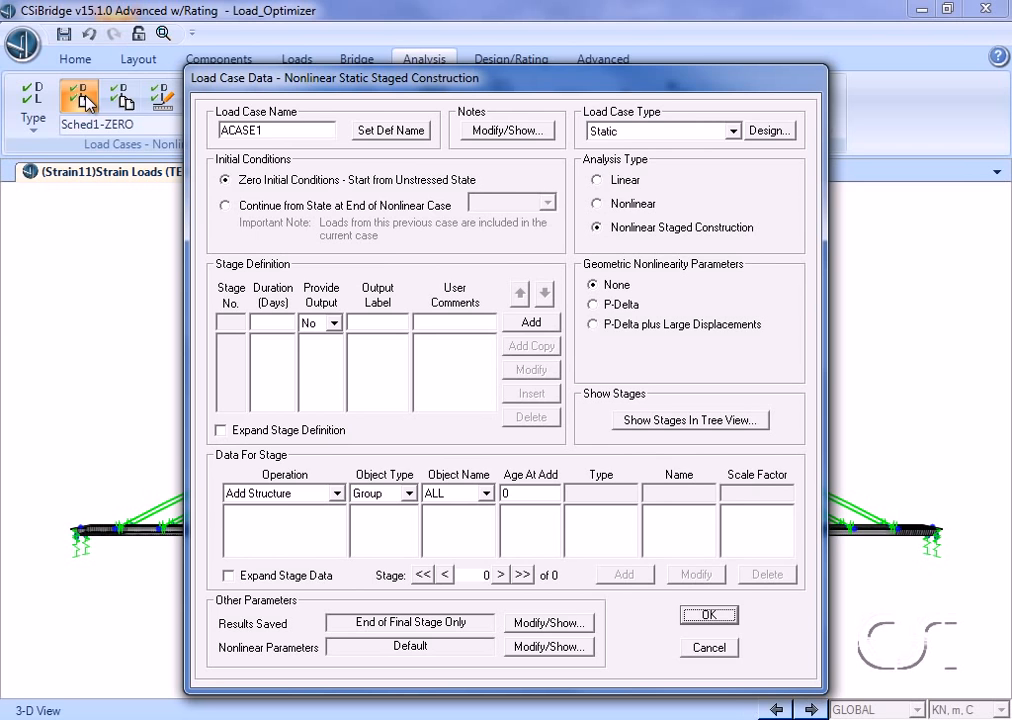
{"action": "double_click", "coordinate": [272, 131]}
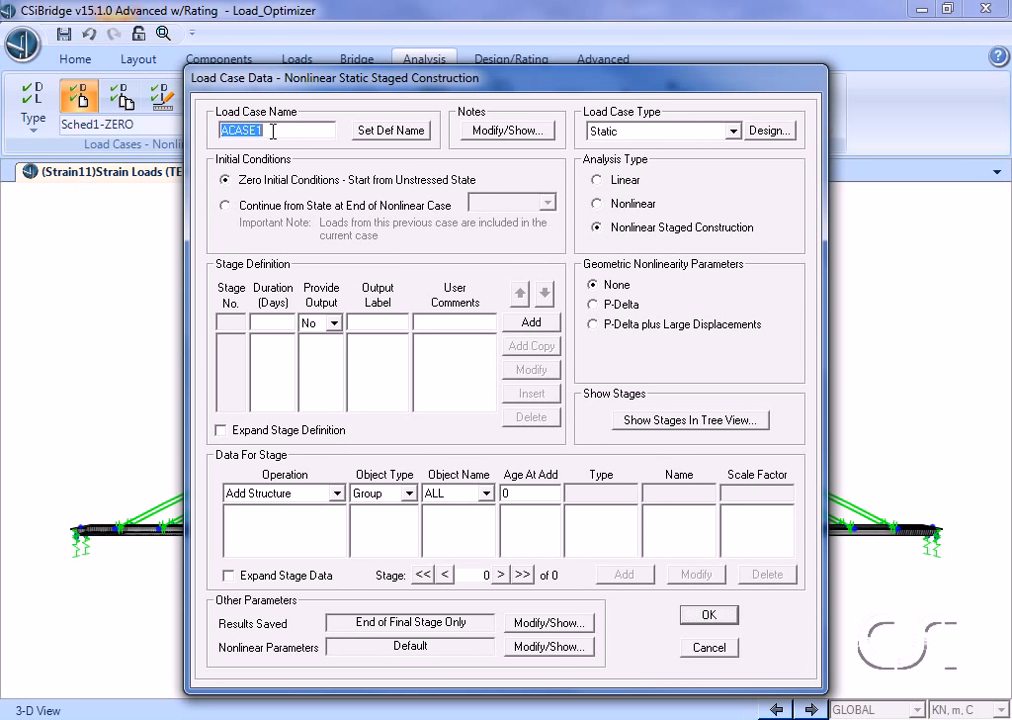
{"action": "type", "text": "TIGHTEN"}
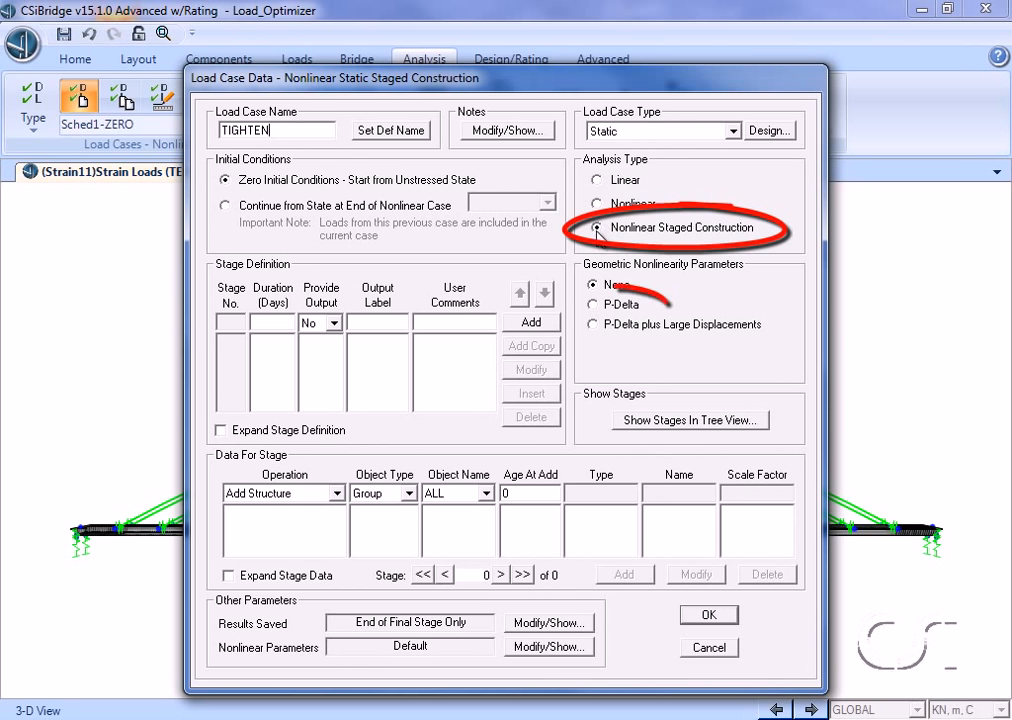
Step: Set the case to P-Delta geometric nonlinearity and to continue from the end state of the BRIDGE case
{"action": "left_click", "coordinate": [605, 304]}
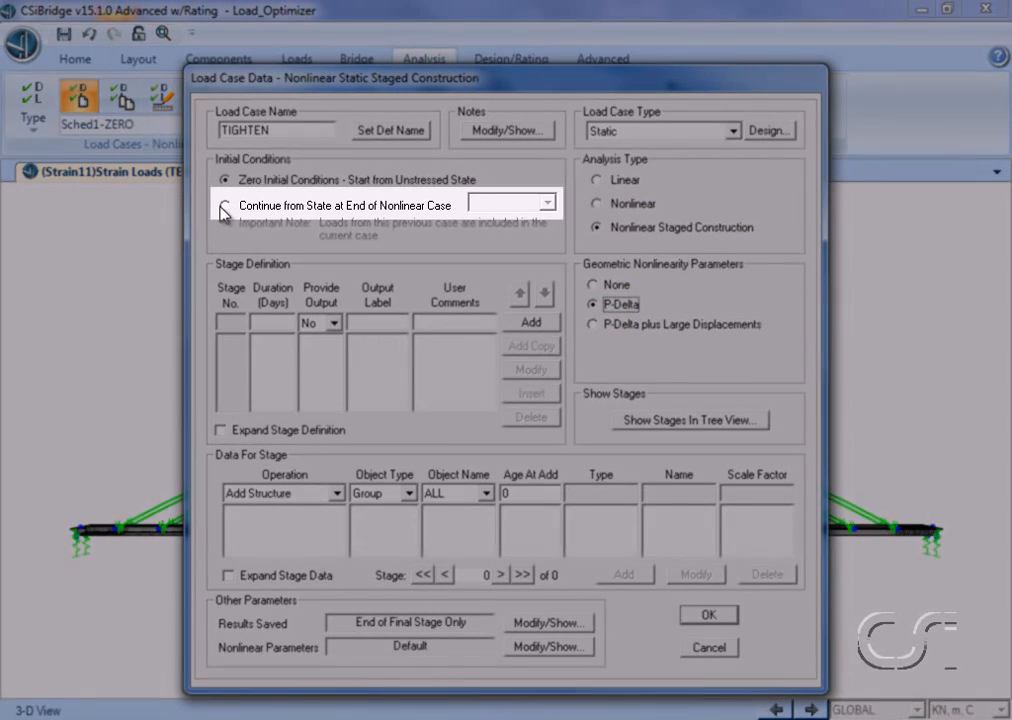
{"action": "left_click", "coordinate": [224, 206]}
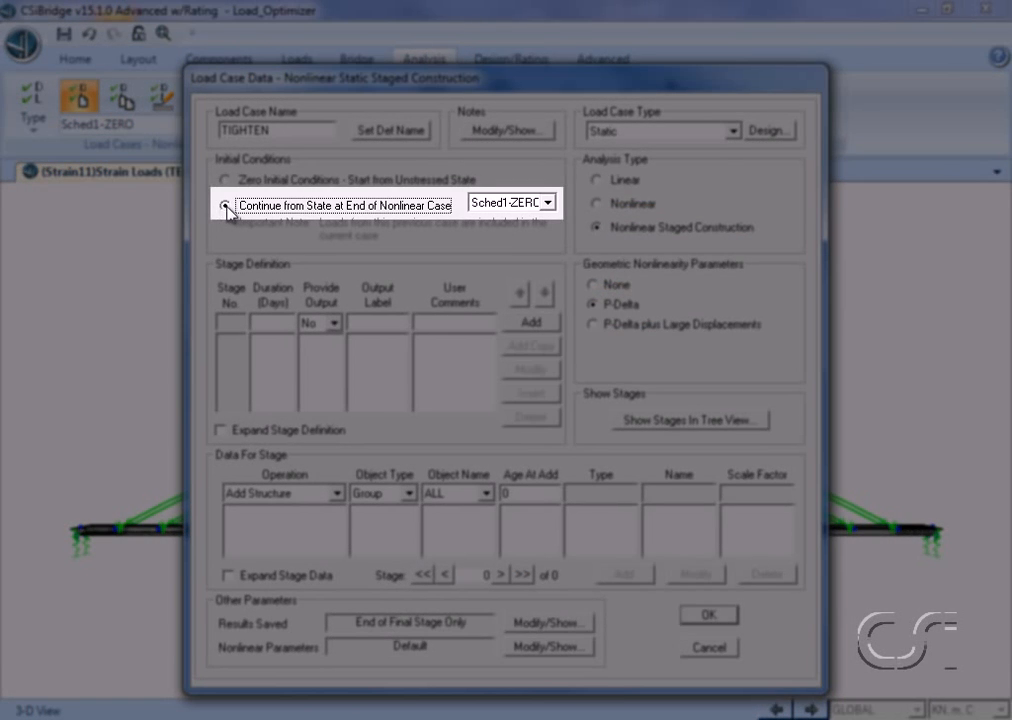
{"action": "left_click", "coordinate": [548, 204]}
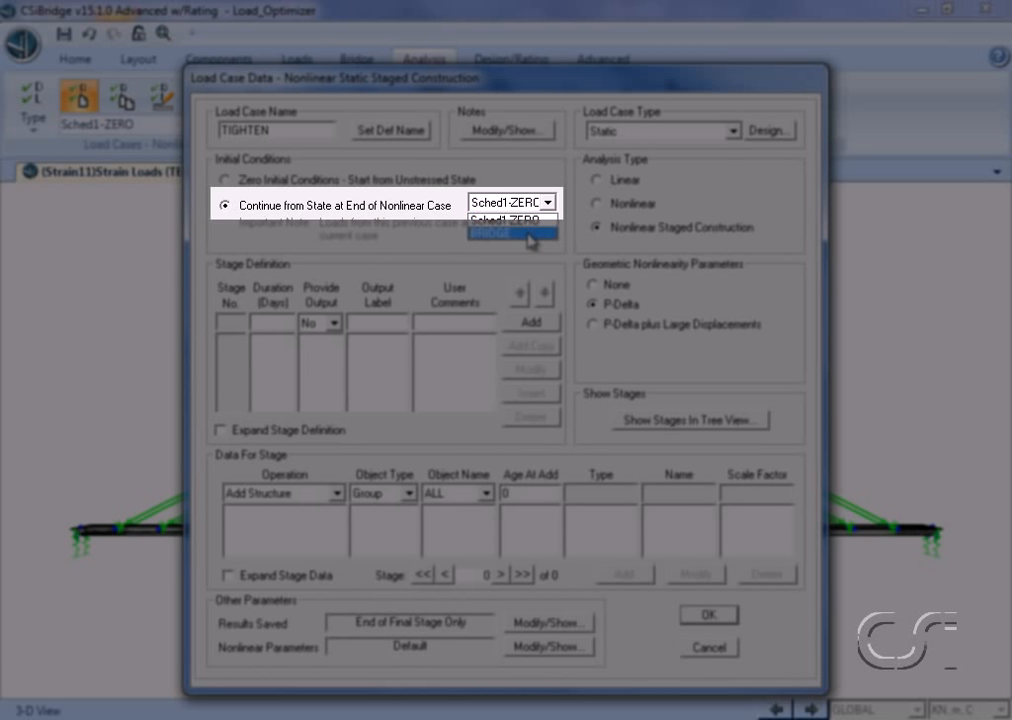
{"action": "left_click", "coordinate": [510, 233]}
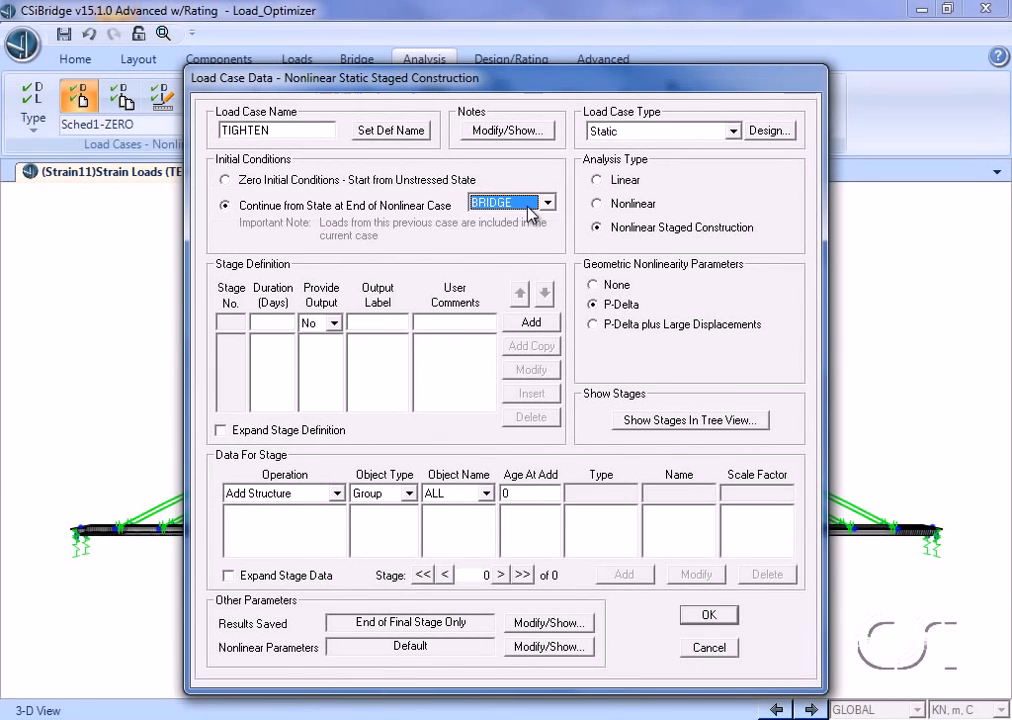
Step: Add stage 1 with zero duration and a Load Objects entry for group BOBJ1_DECK1 with pattern TENSION_CABLES at scale 1
{"action": "left_click", "coordinate": [280, 320]}
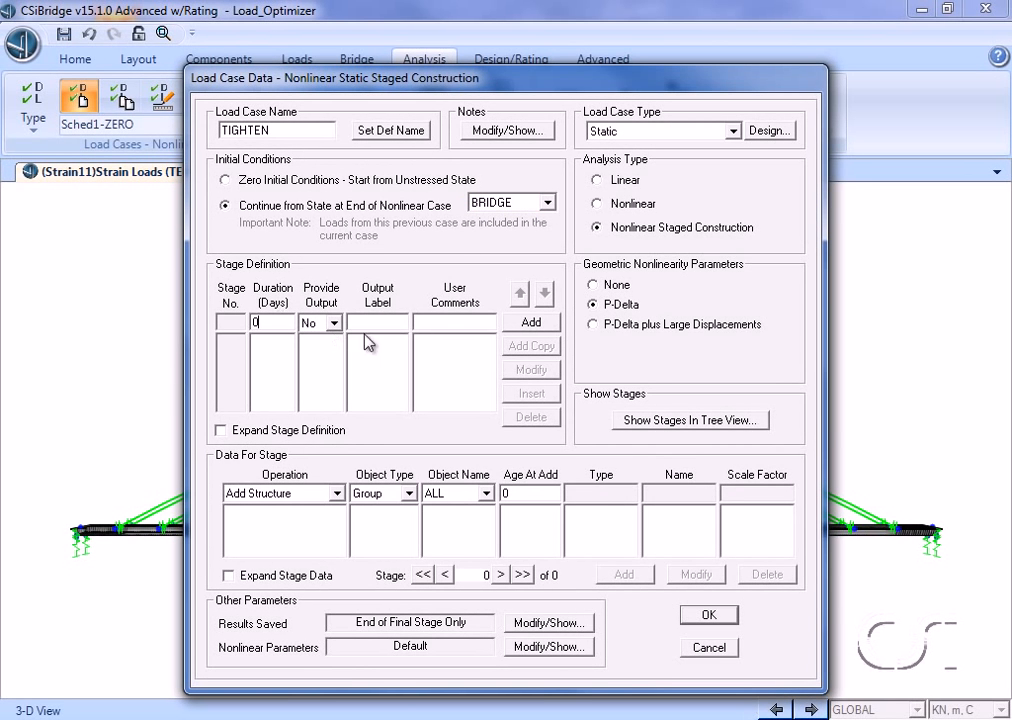
{"action": "left_click", "coordinate": [524, 323]}
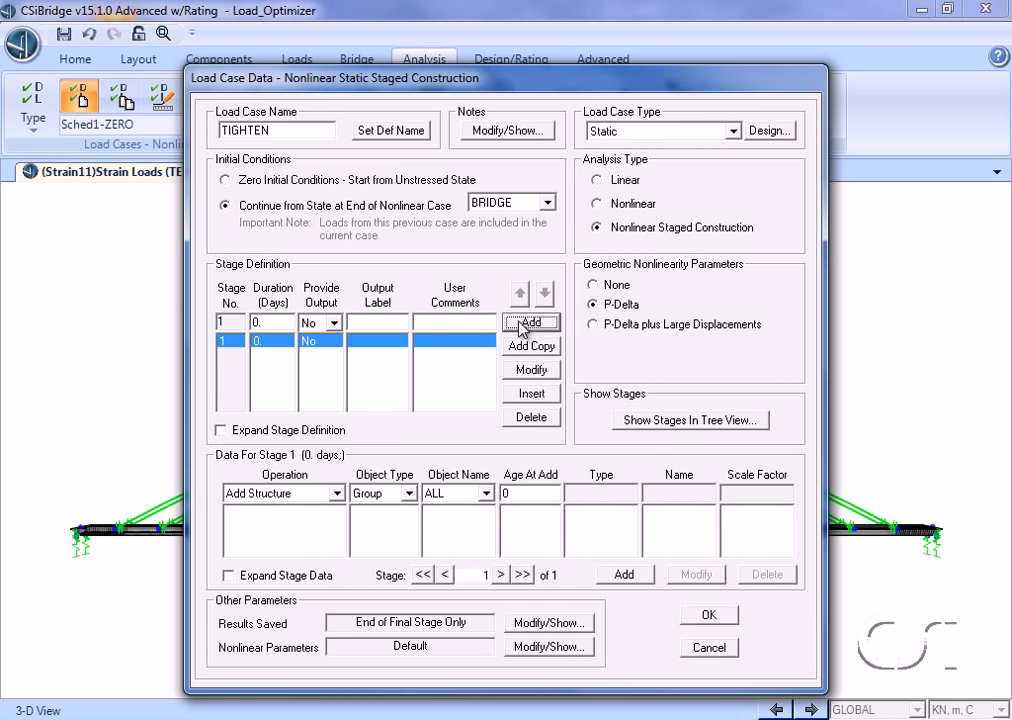
{"action": "left_click", "coordinate": [338, 494]}
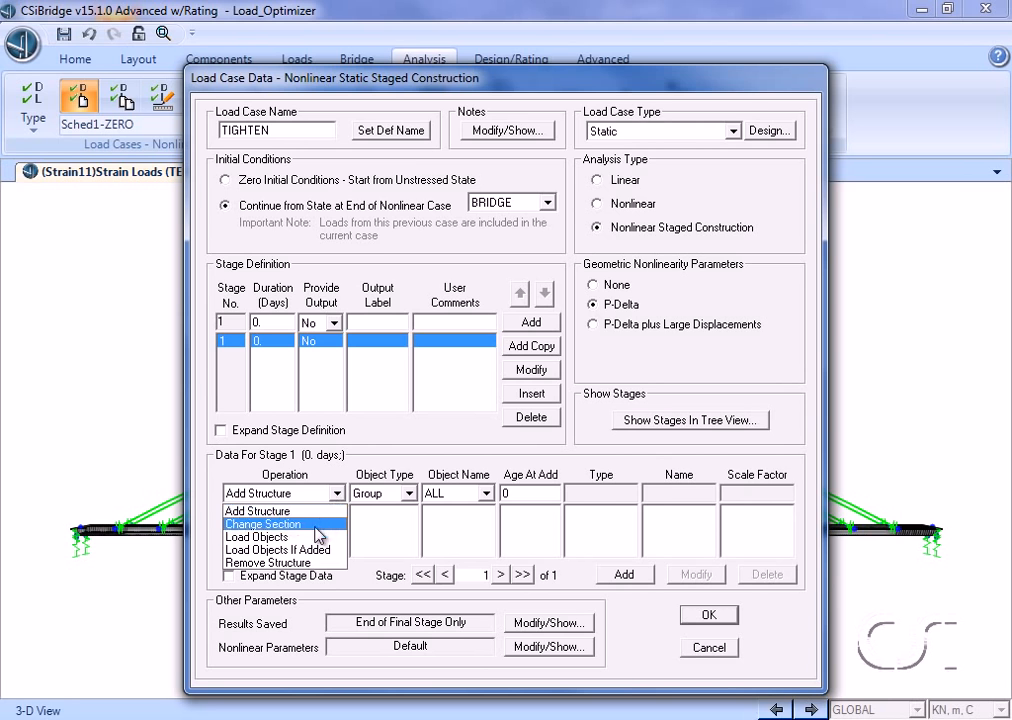
{"action": "left_click", "coordinate": [271, 540]}
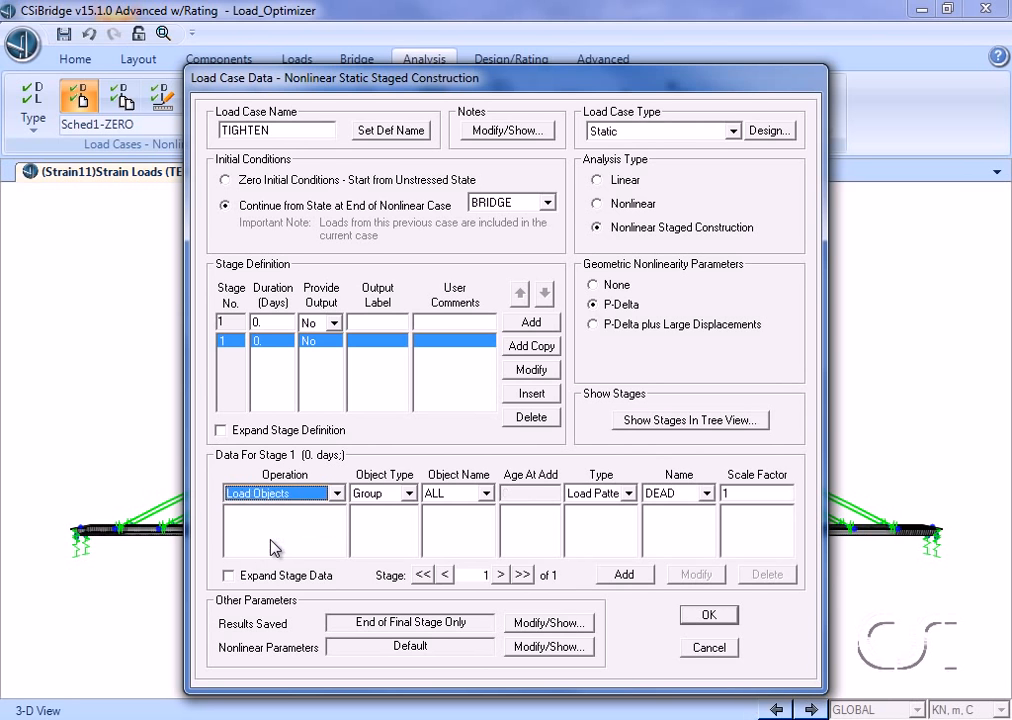
{"action": "left_click", "coordinate": [487, 494]}
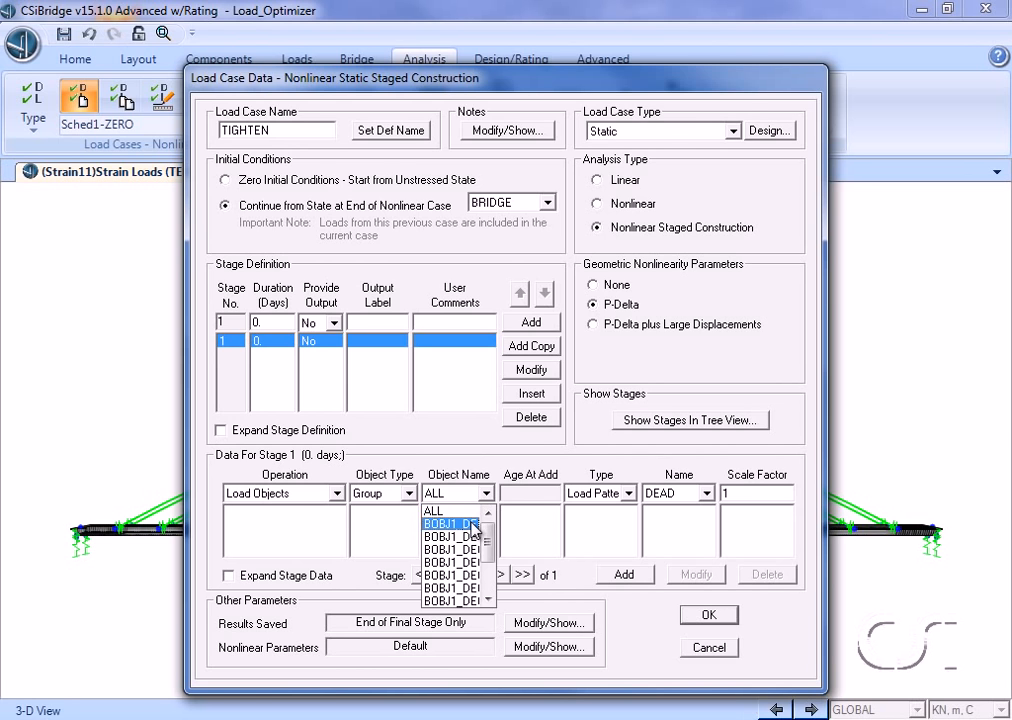
{"action": "left_click", "coordinate": [471, 524]}
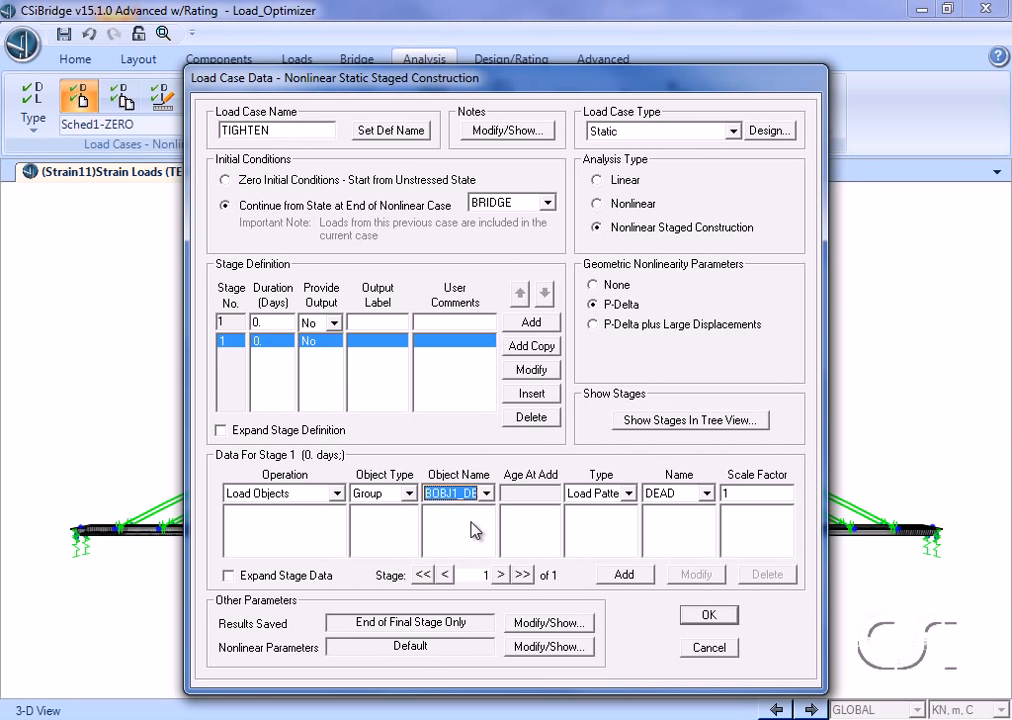
{"action": "left_click", "coordinate": [676, 495]}
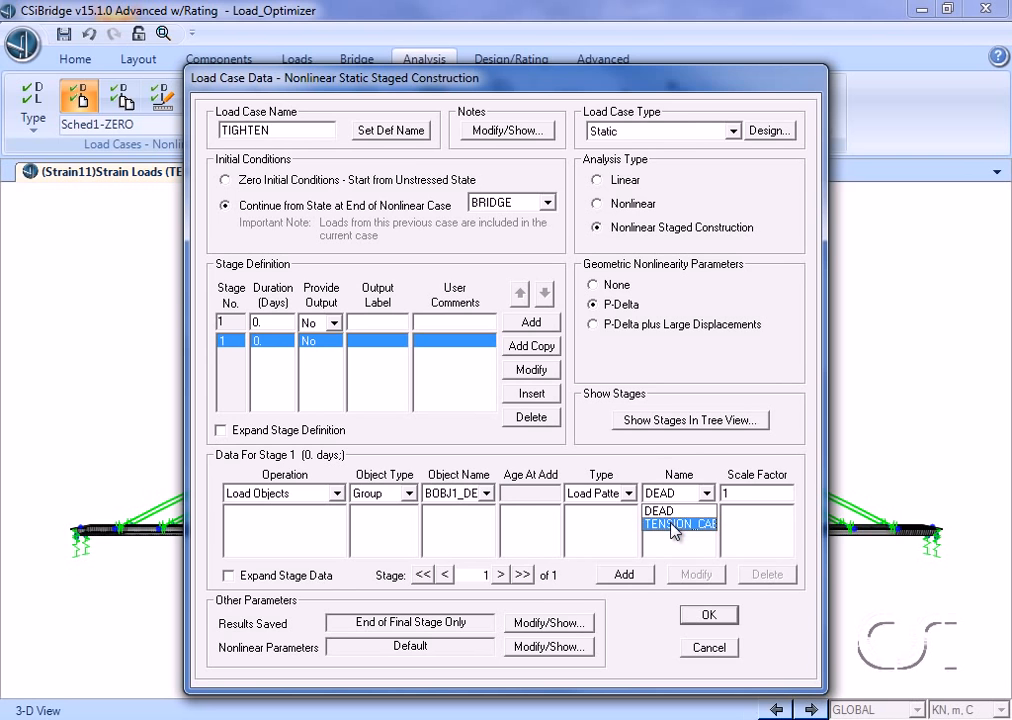
{"action": "left_click", "coordinate": [675, 530]}
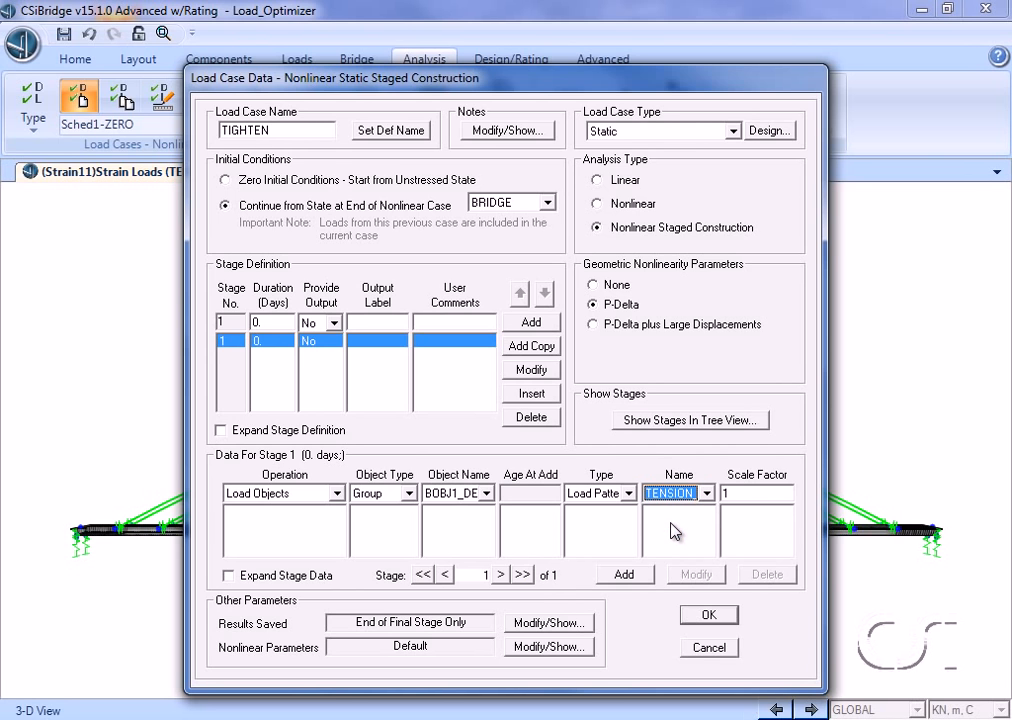
{"action": "left_click", "coordinate": [619, 576]}
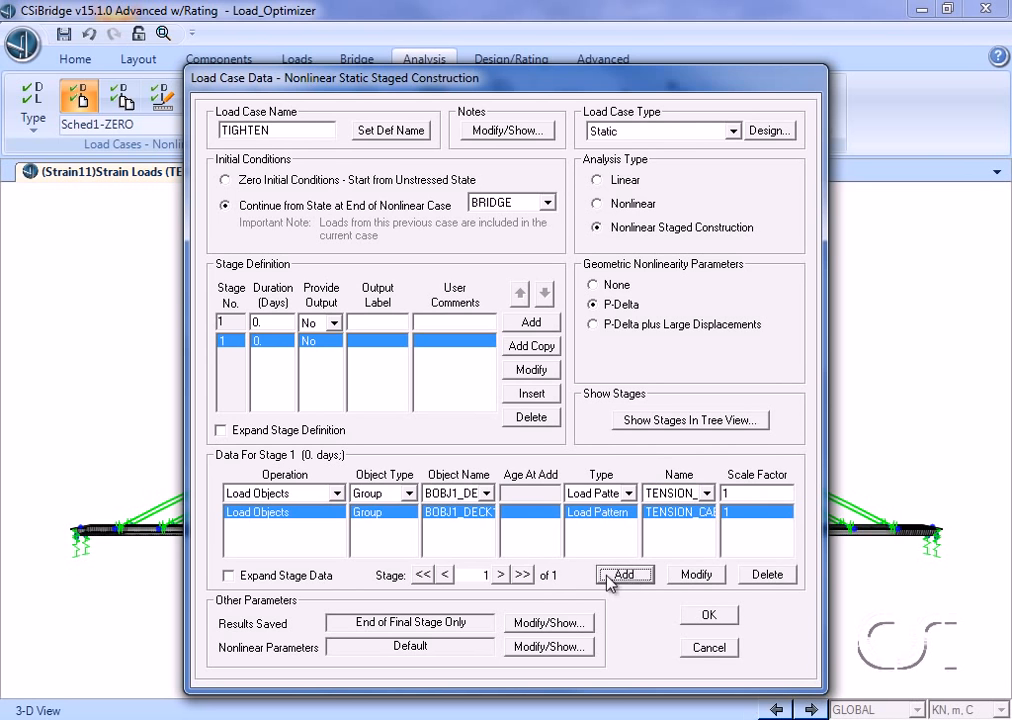
Step: Add Load Objects entries with TENSION_CABLES for the remaining deck groups through BOBJ1_DECK9, and review the stage in tree view
{"action": "left_click", "coordinate": [486, 493]}
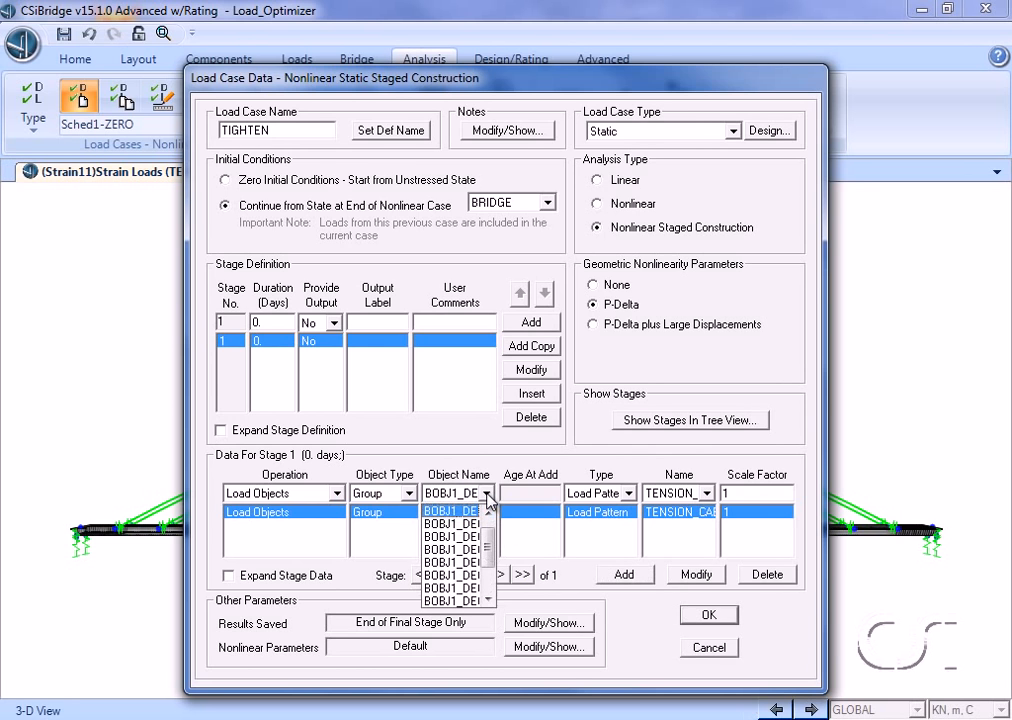
{"action": "left_click", "coordinate": [474, 538]}
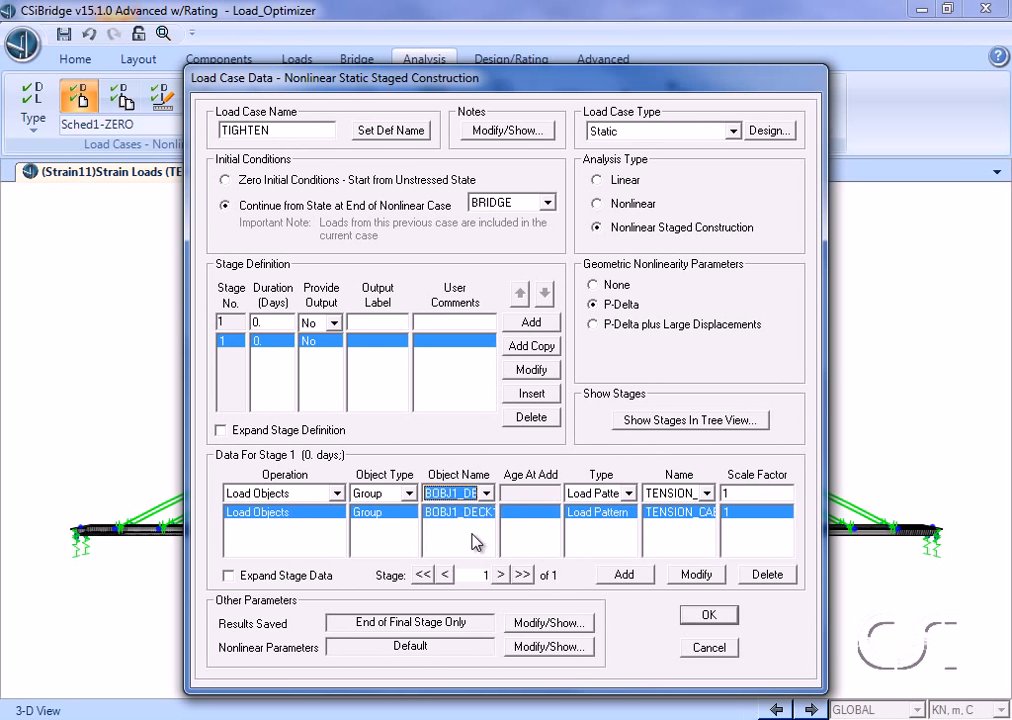
{"action": "left_click", "coordinate": [624, 575]}
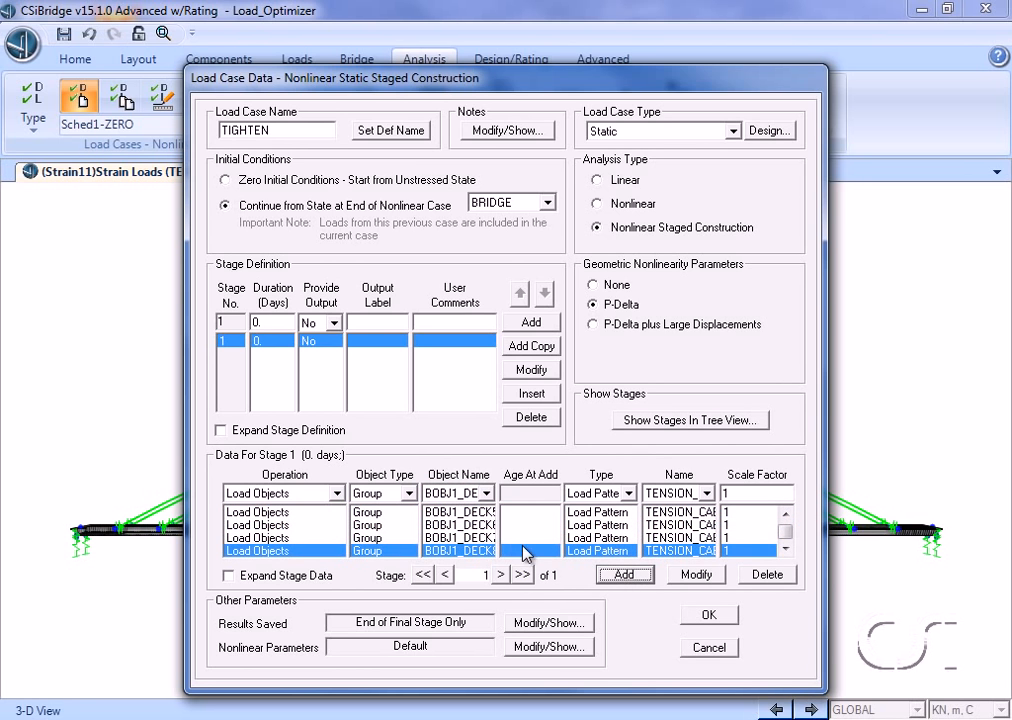
{"action": "left_click", "coordinate": [486, 493]}
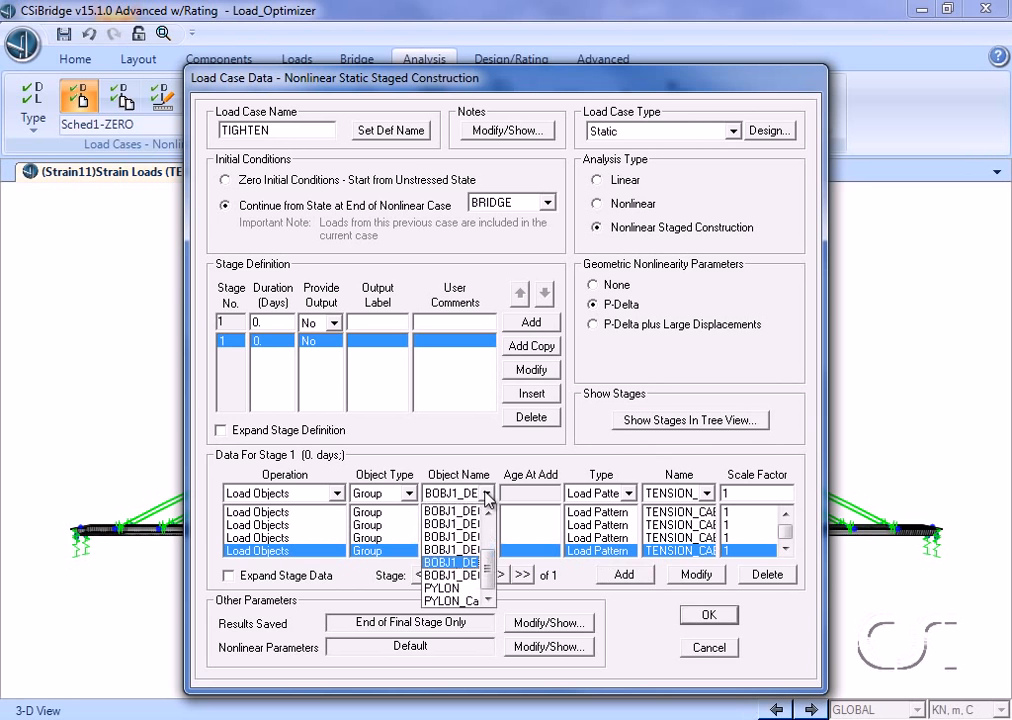
{"action": "left_click", "coordinate": [470, 576]}
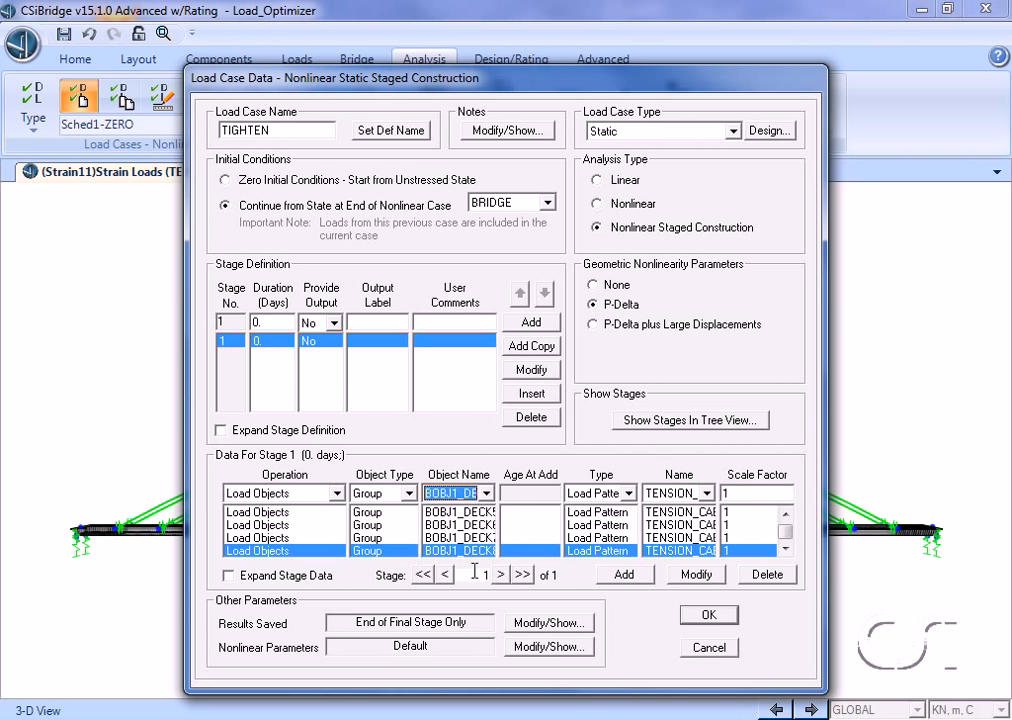
{"action": "left_click", "coordinate": [624, 575]}
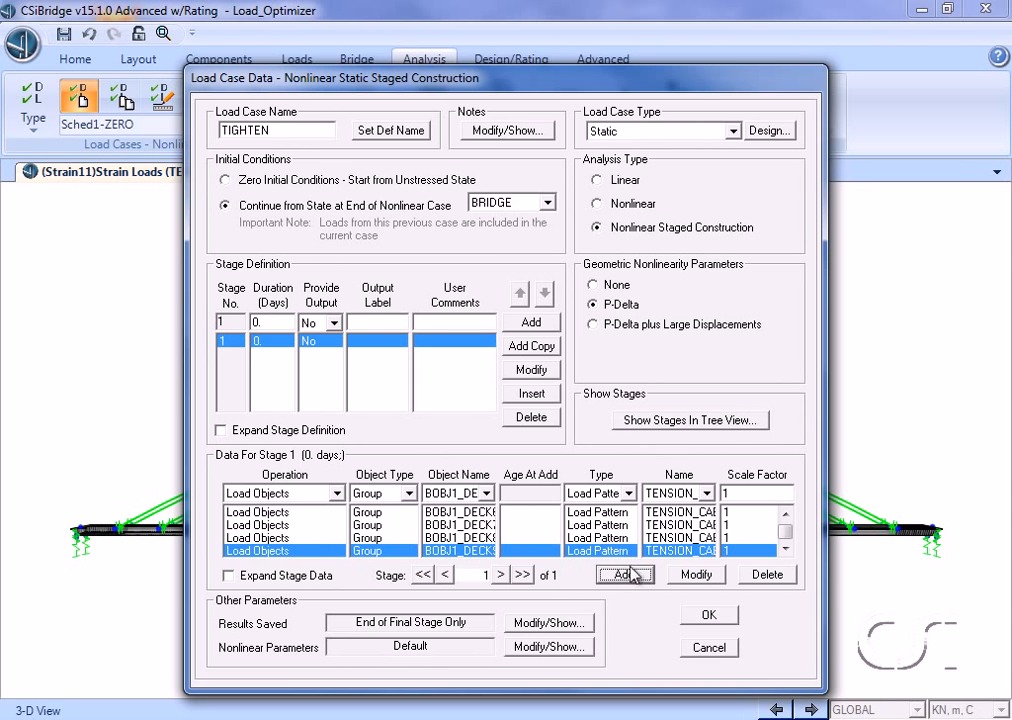
{"action": "left_click", "coordinate": [687, 421]}
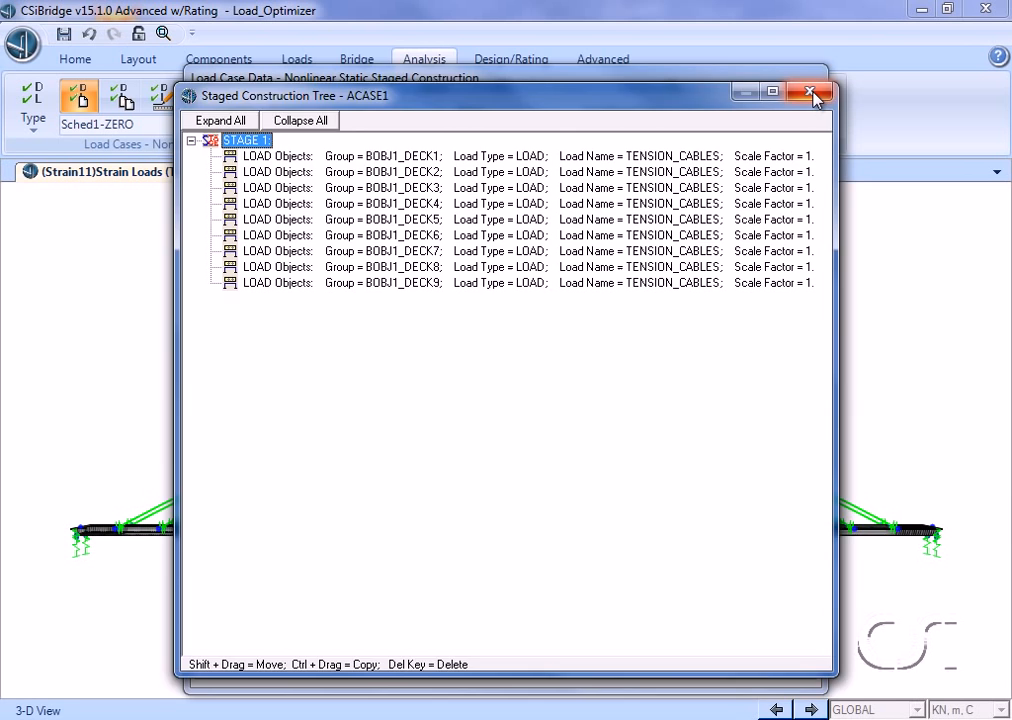
{"action": "left_click", "coordinate": [810, 93]}
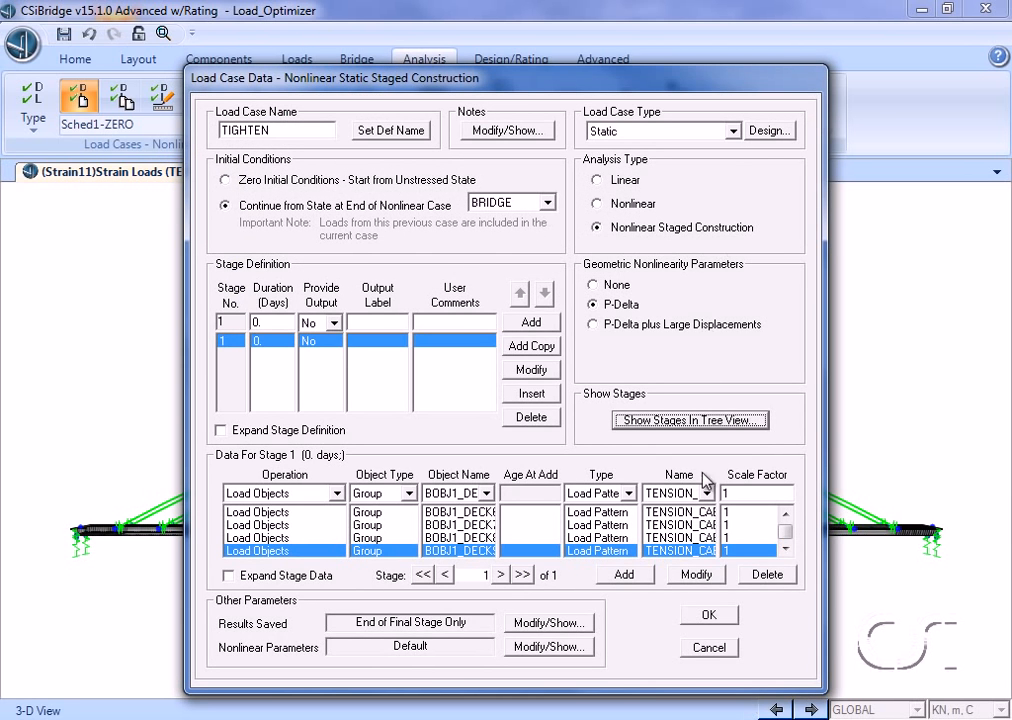
Step: Save the TIGHTEN load case and launch the CSiLoadOptimizer plug-in
{"action": "left_click", "coordinate": [709, 616]}
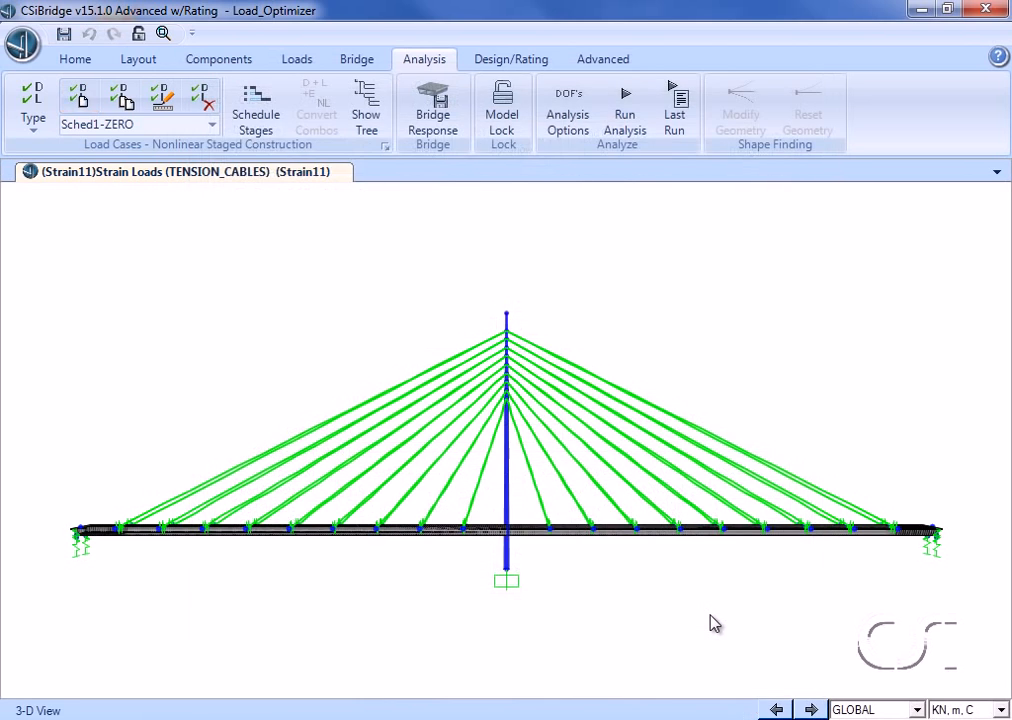
{"action": "left_click", "coordinate": [617, 63]}
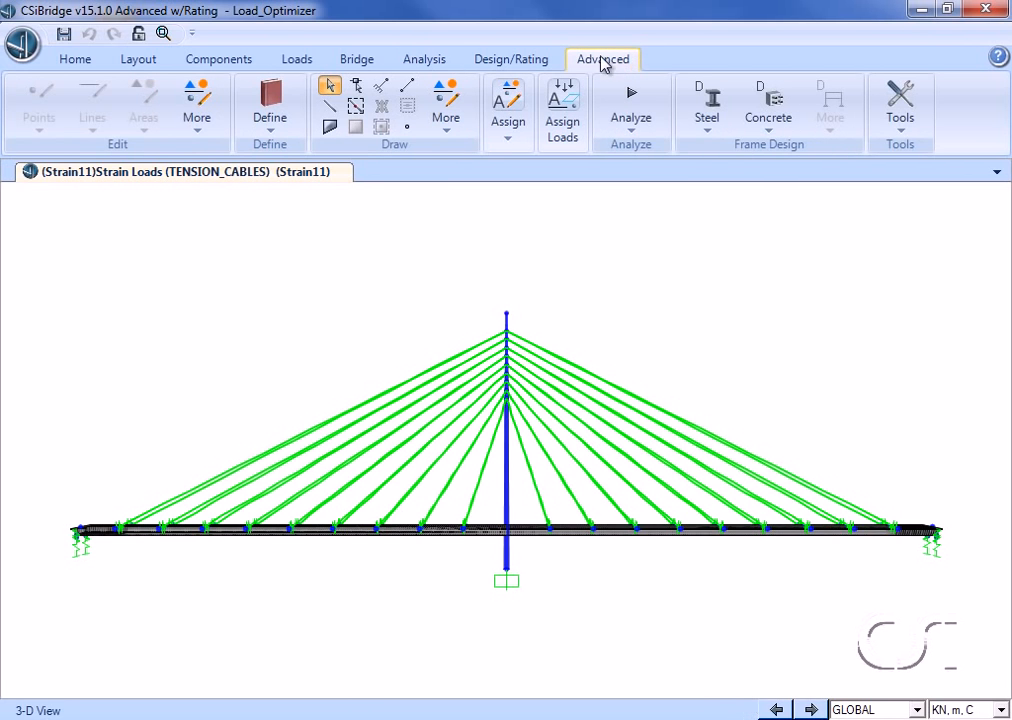
{"action": "left_click", "coordinate": [899, 136]}
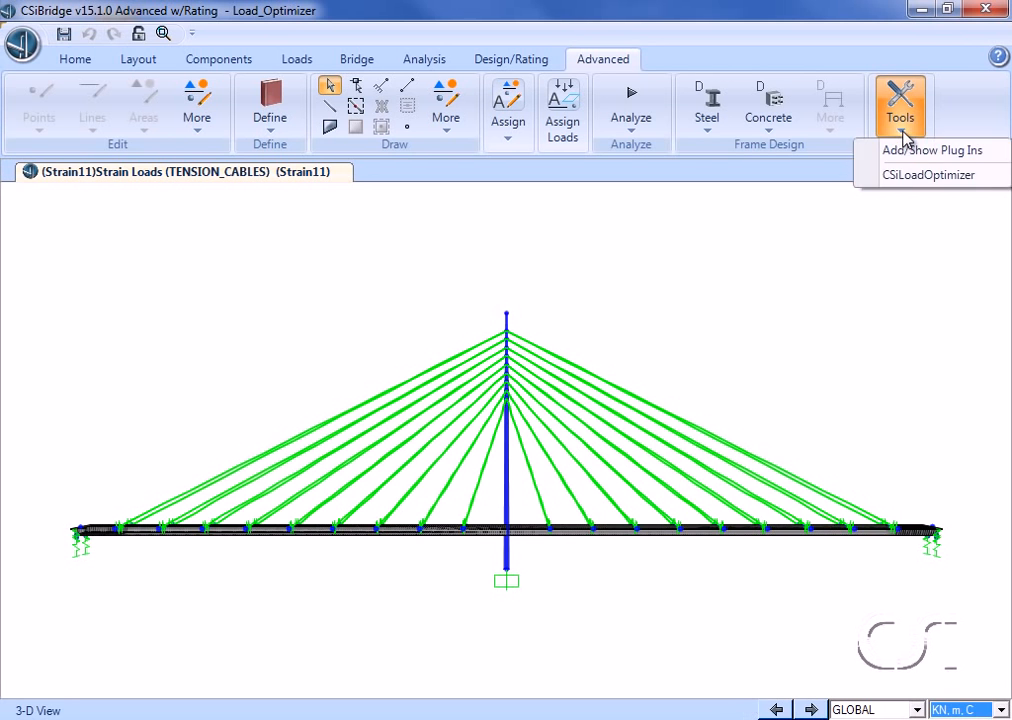
{"action": "left_click", "coordinate": [983, 180]}
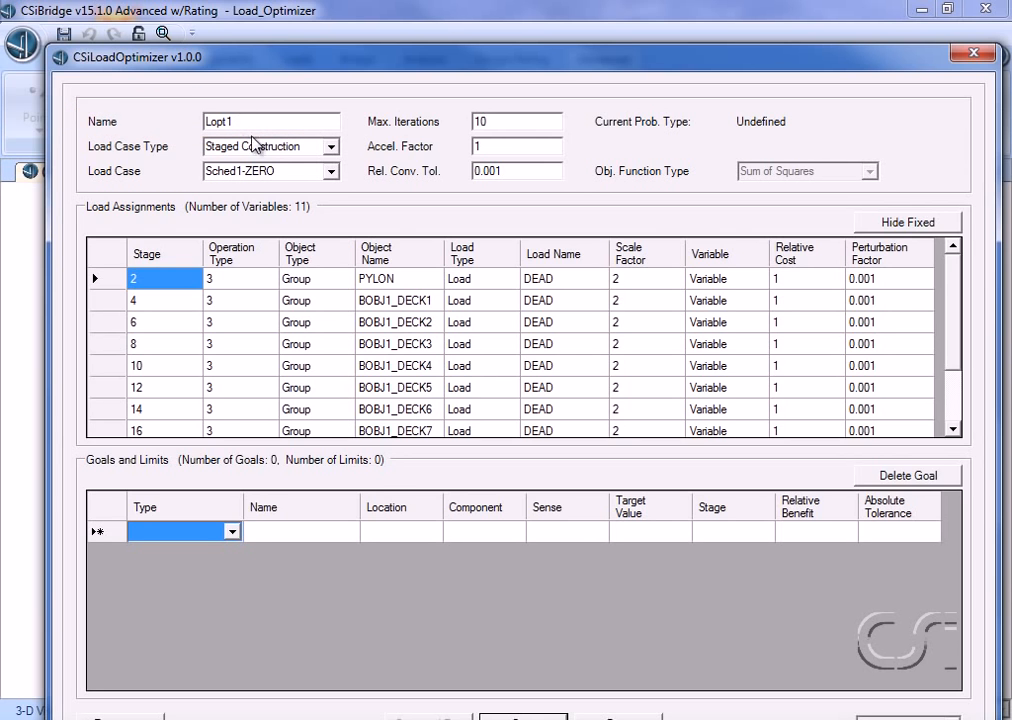
Step: Set the optimizer to load case TIGHTEN, maximum iterations 15 and acceleration factor 0.618
{"action": "left_click", "coordinate": [331, 173]}
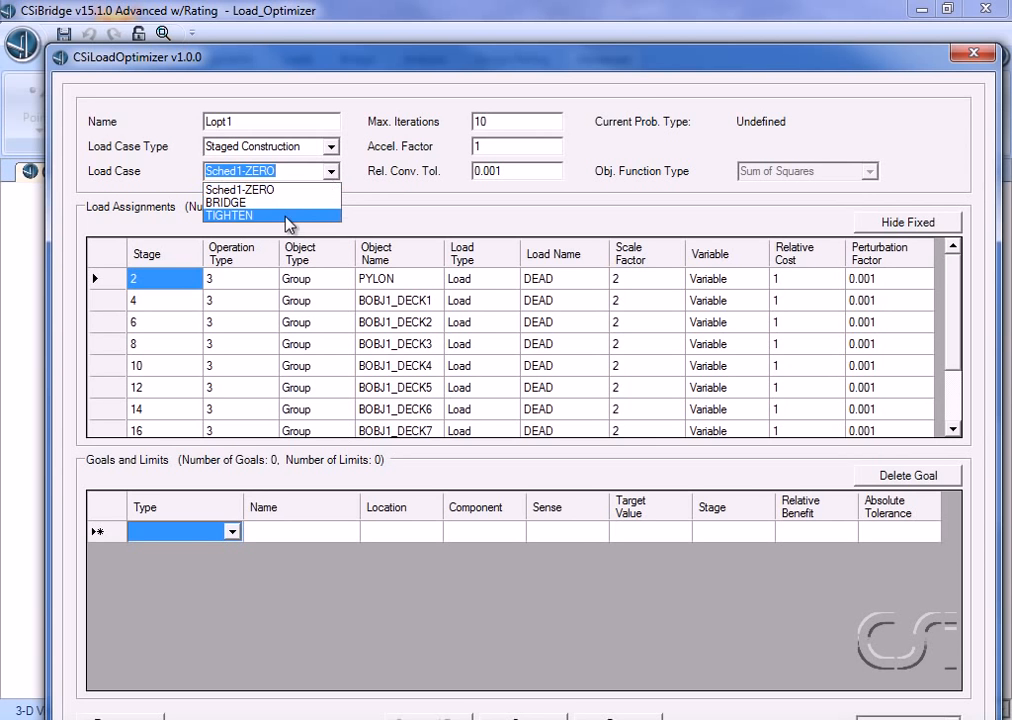
{"action": "left_click", "coordinate": [258, 216]}
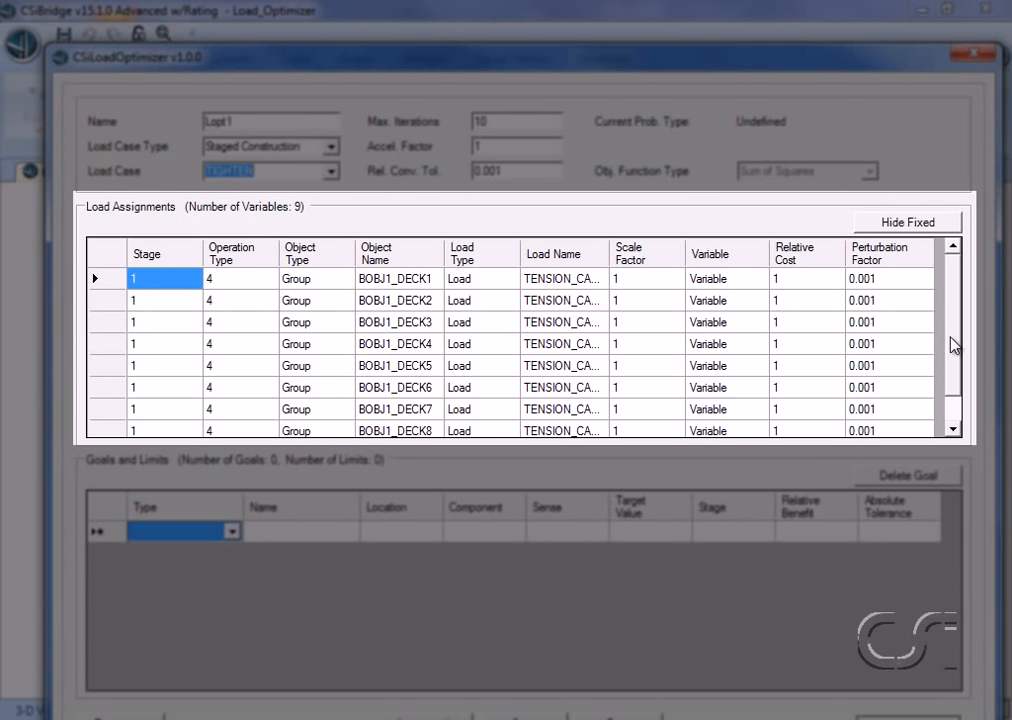
{"action": "mouse_move", "coordinate": [952, 345]}
{"action": "left_mouse_down"}
{"action": "mouse_move", "coordinate": [952, 376]}
{"action": "mouse_move", "coordinate": [950, 320]}
{"action": "left_mouse_up"}
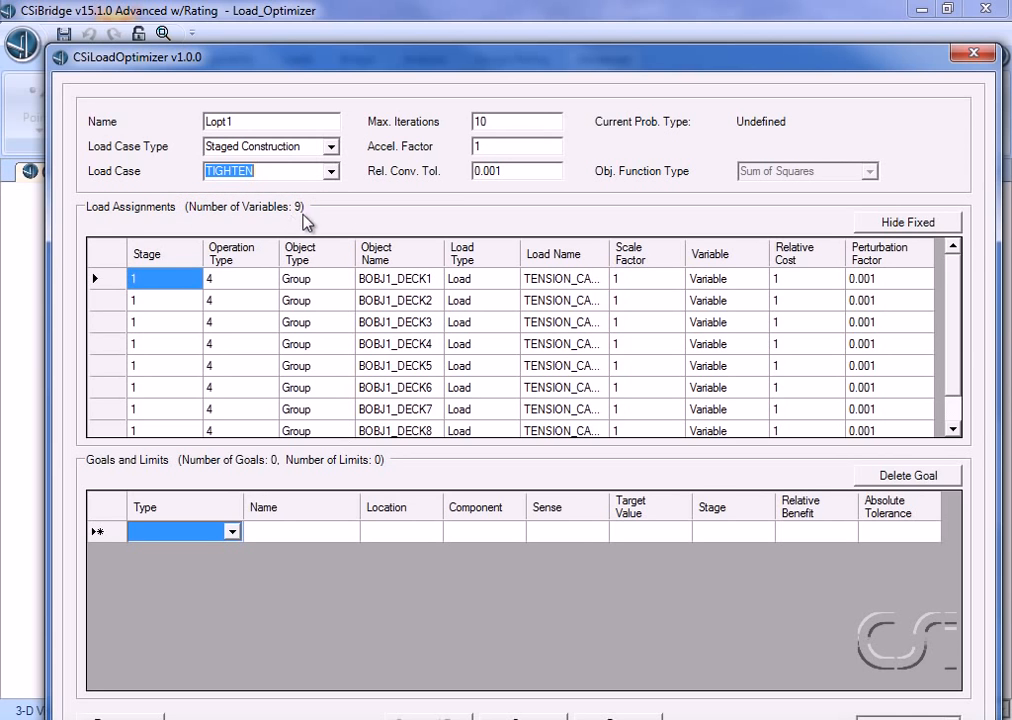
{"action": "double_click", "coordinate": [491, 122]}
{"action": "type", "text": "15"}
{"action": "double_click", "coordinate": [487, 146]}
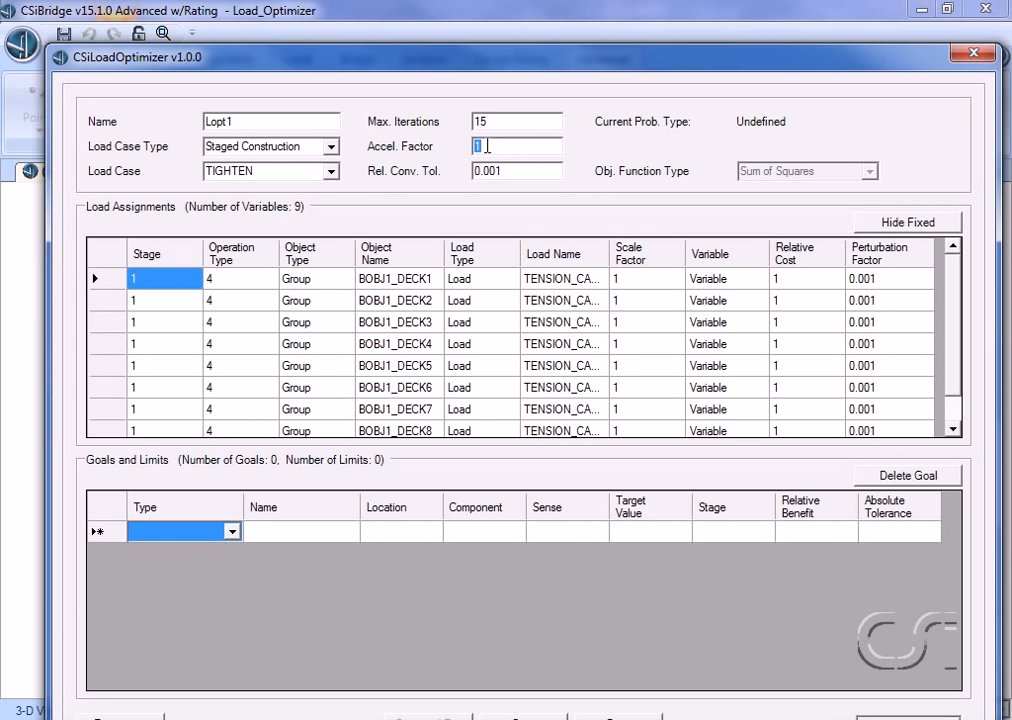
{"action": "type", "text": "0.618"}
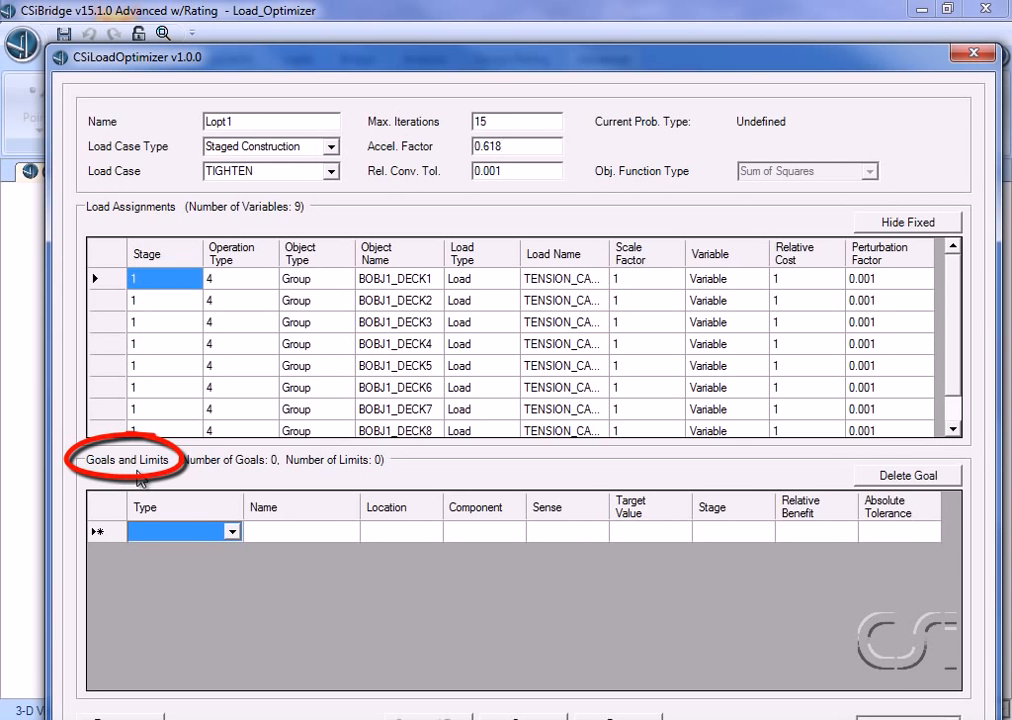
Step: Add a Joint Displacement goal for joint 23 in component U3 with target value -0.01
{"action": "left_click", "coordinate": [231, 533]}
{"action": "left_click", "coordinate": [221, 548]}
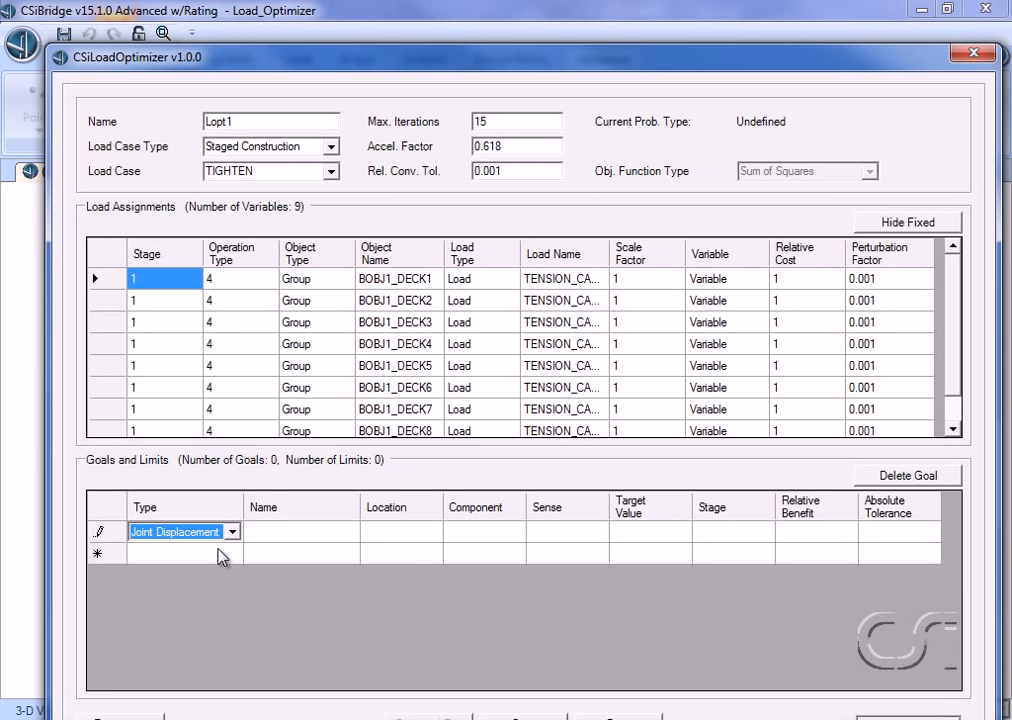
{"action": "left_click", "coordinate": [276, 538]}
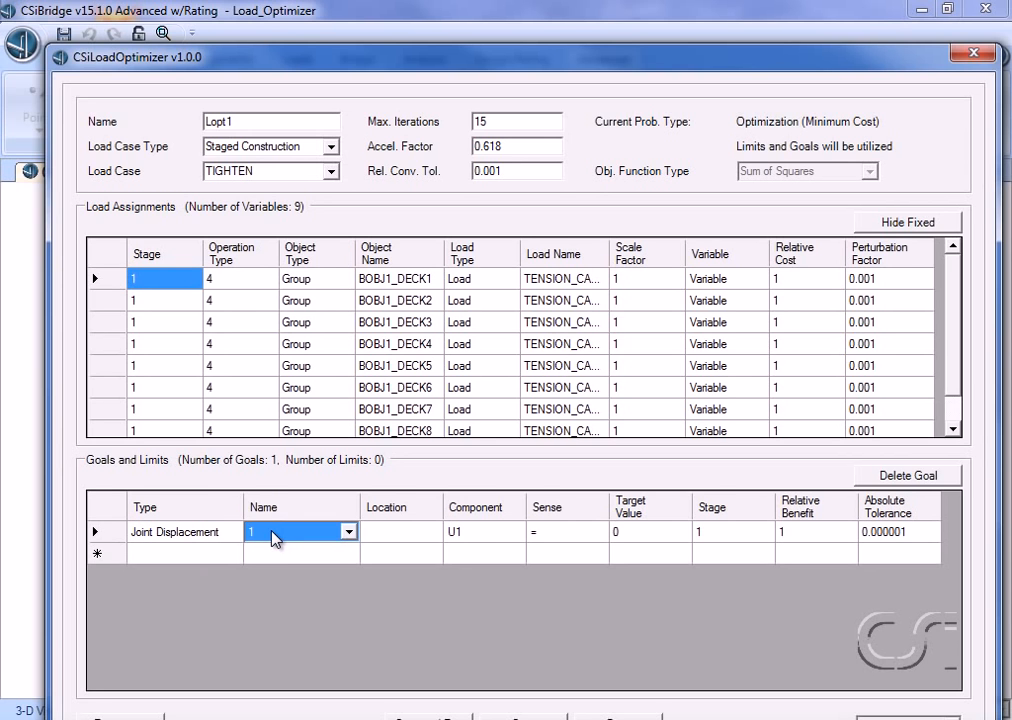
{"action": "type", "text": "23"}
{"action": "left_click", "coordinate": [468, 536]}
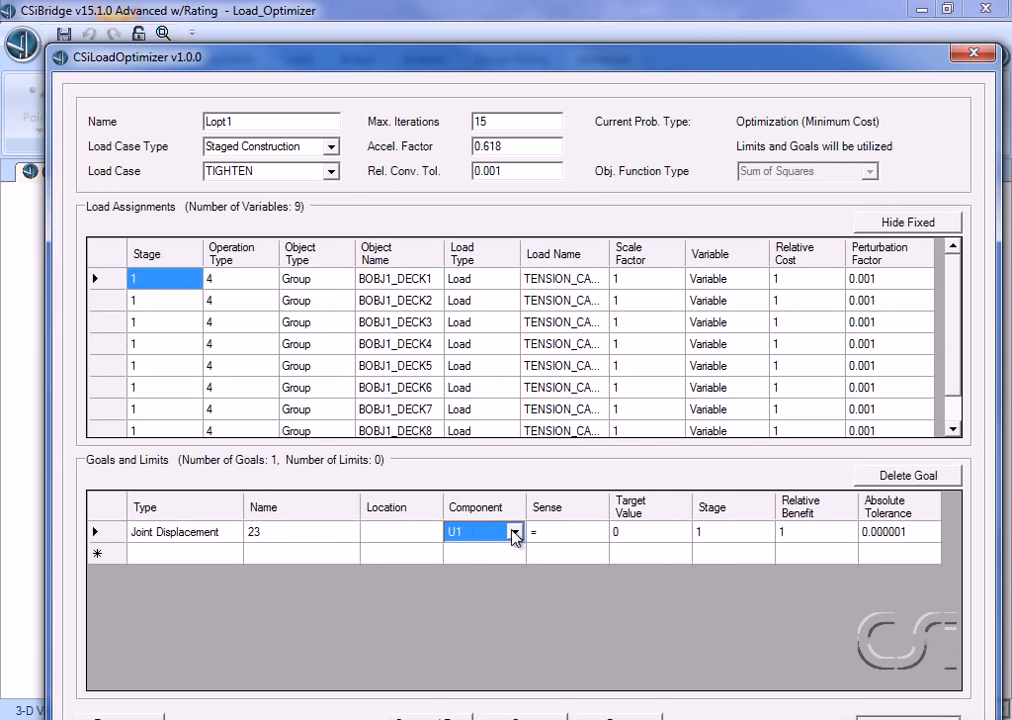
{"action": "left_click", "coordinate": [514, 534]}
{"action": "left_click", "coordinate": [473, 576]}
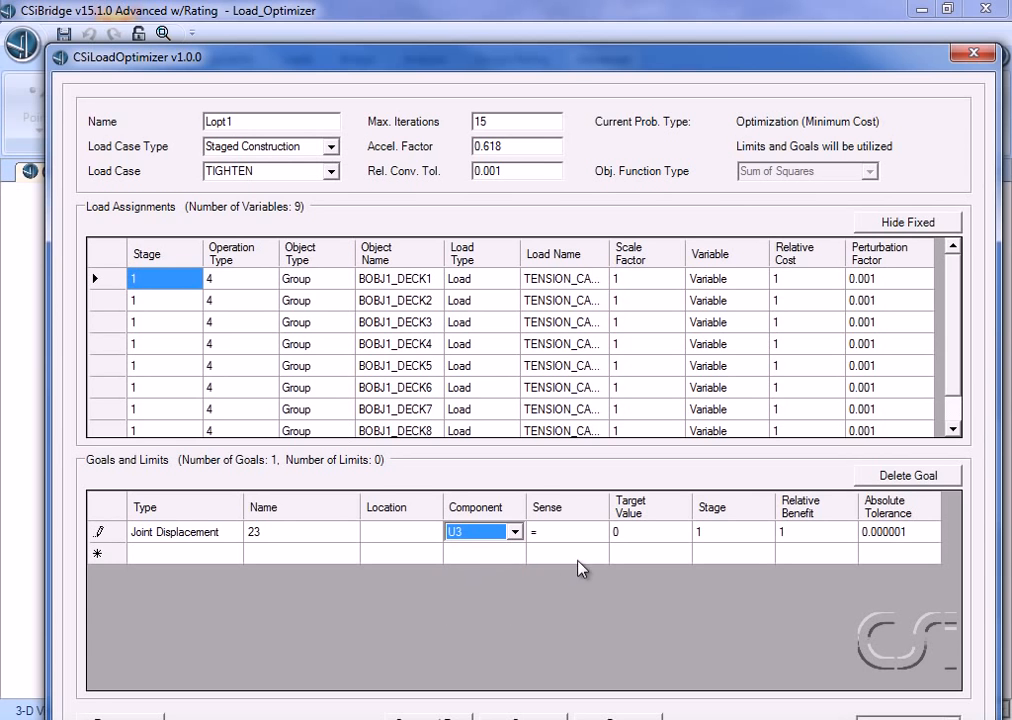
{"action": "left_click", "coordinate": [634, 533]}
{"action": "type", "text": "-0.03"}
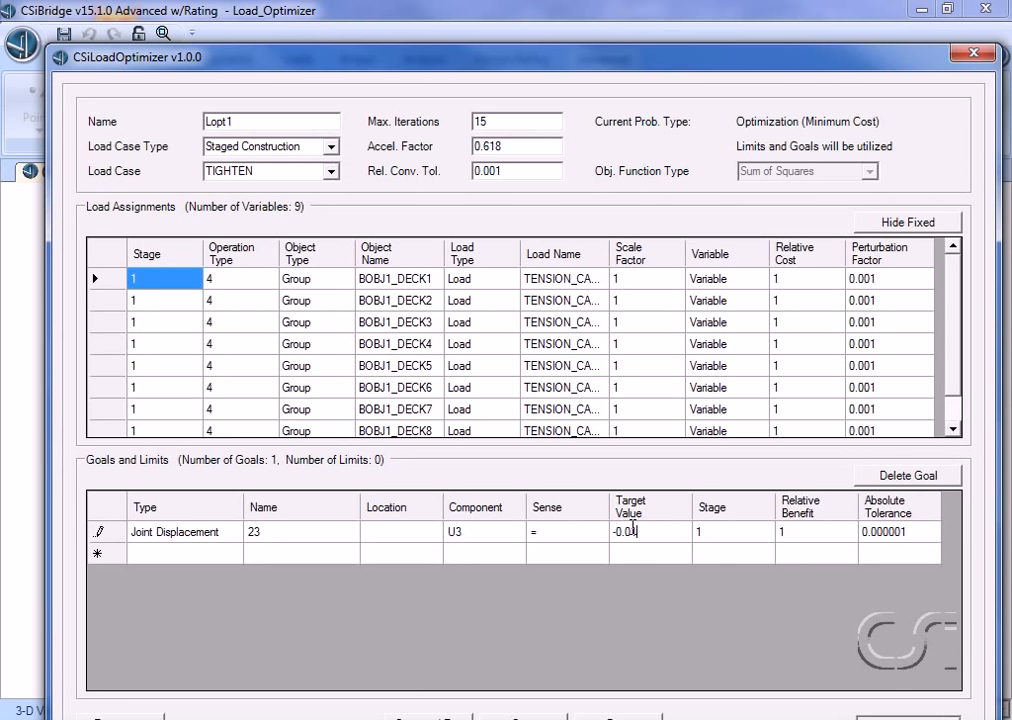
Step: Add a Joint Displacement goal for joint 24 in component U3 with target value -0.01
{"action": "left_click", "coordinate": [208, 555]}
{"action": "left_click", "coordinate": [231, 555]}
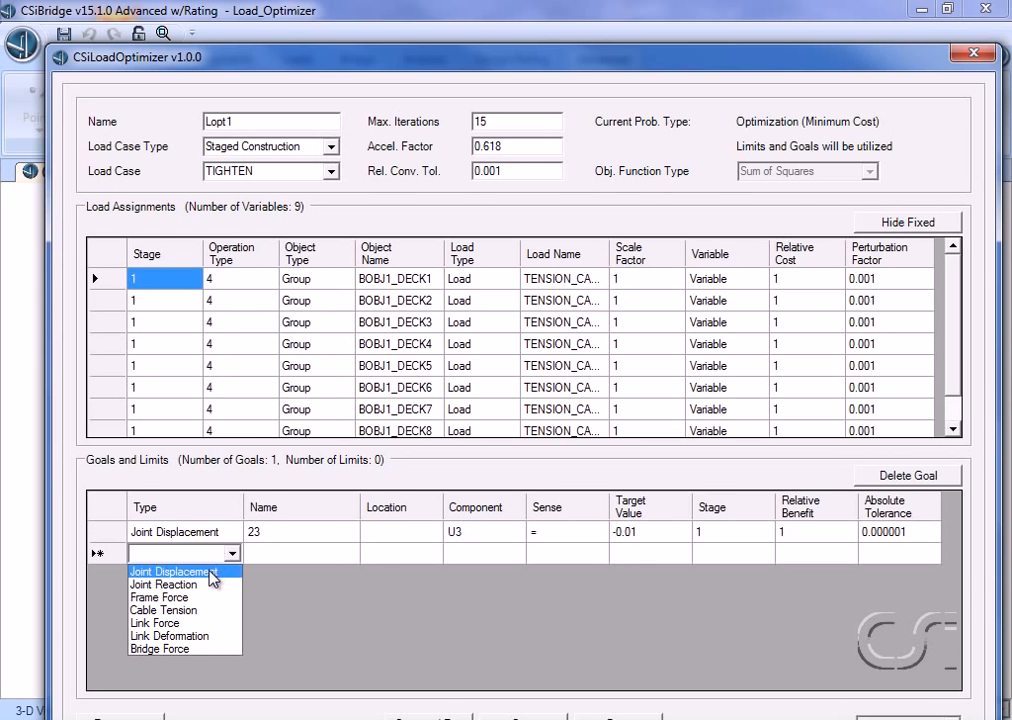
{"action": "left_click", "coordinate": [214, 577]}
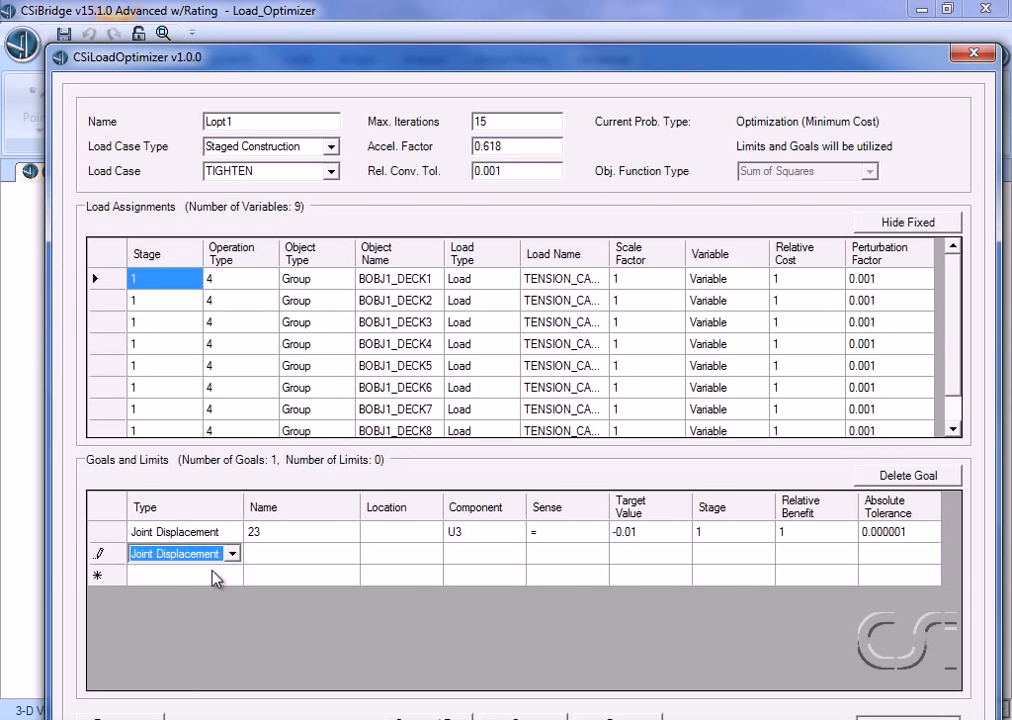
{"action": "left_click", "coordinate": [270, 555]}
{"action": "type", "text": "24"}
{"action": "left_click", "coordinate": [459, 556]}
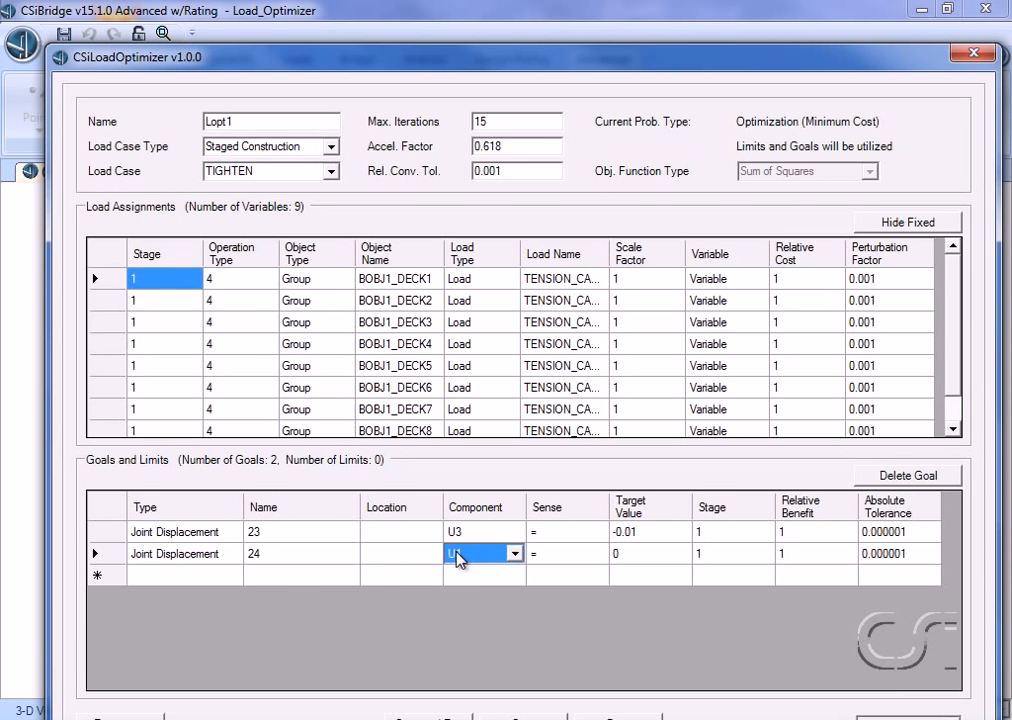
{"action": "left_click", "coordinate": [514, 556]}
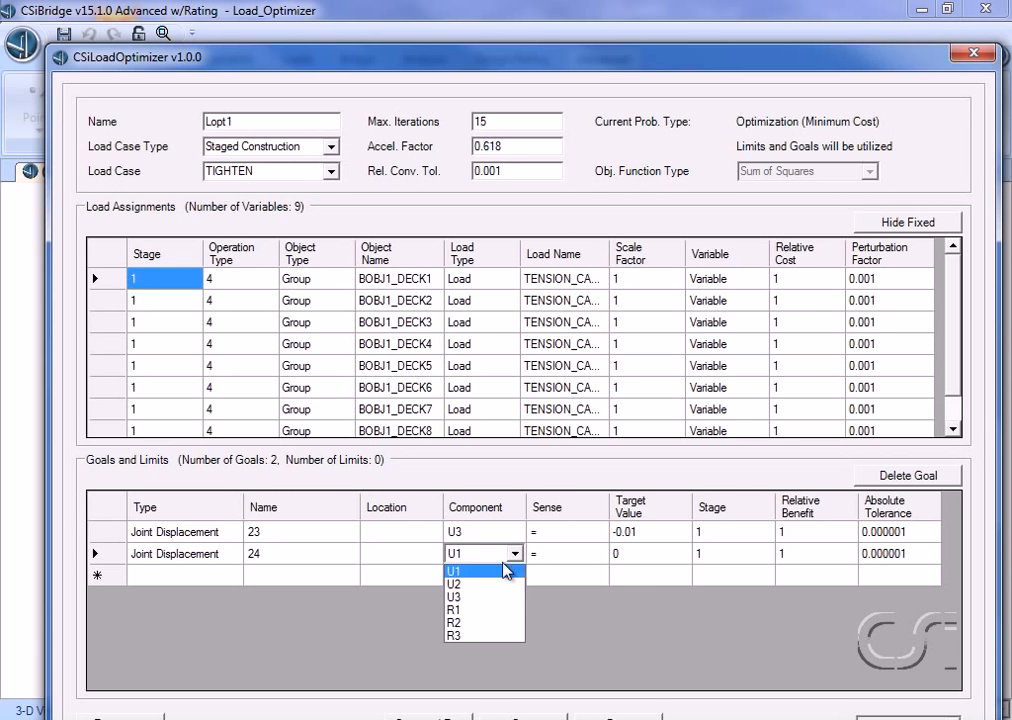
{"action": "left_click", "coordinate": [481, 594]}
{"action": "left_click", "coordinate": [637, 556]}
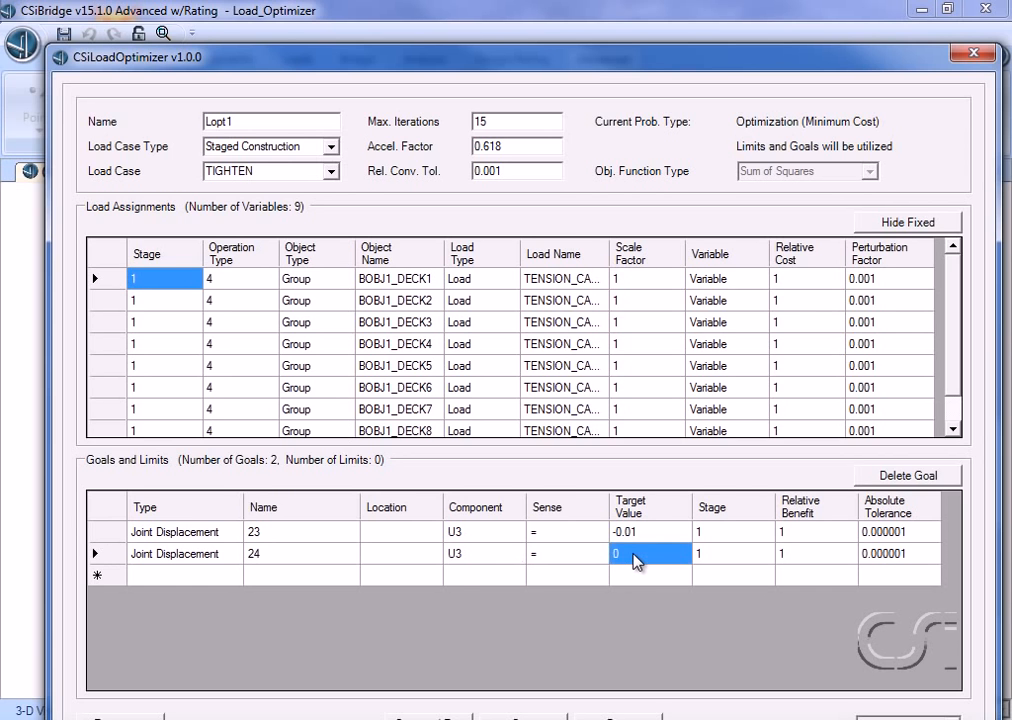
{"action": "type", "text": "-0.01"}
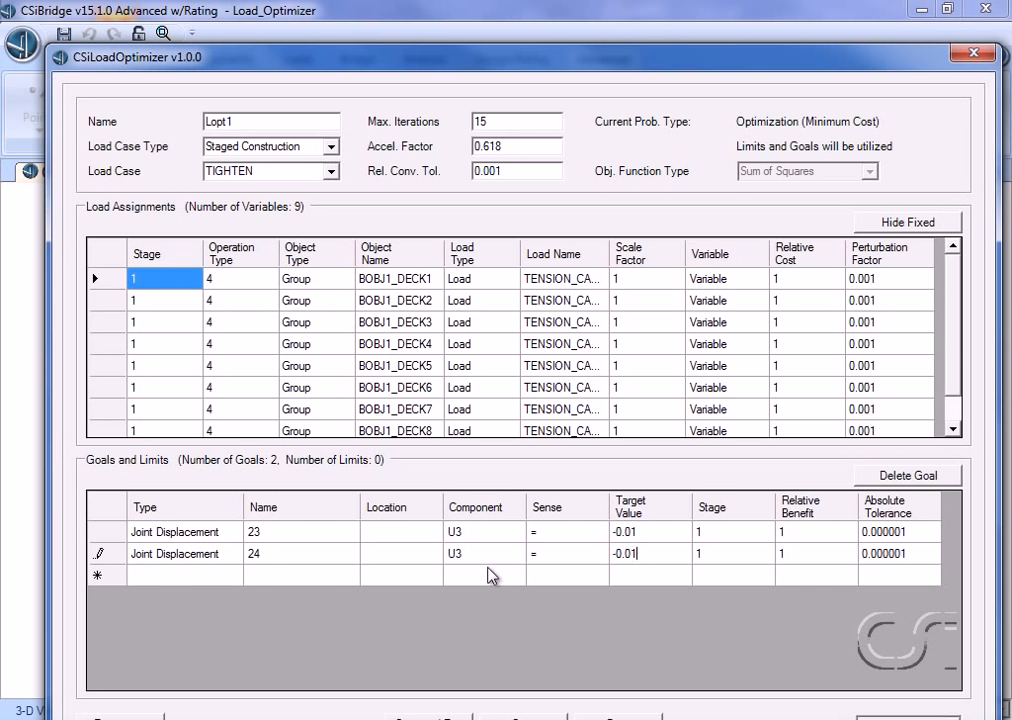
Step: Paste matching U3 displacement goals at -0.01 for joints 25 through 30
{"action": "left_click", "coordinate": [165, 577]}
{"action": "type", "text": "Joint Displacement\t25\t\tU3\t=\t-0.01\t1\t1\t0.000001 Joint Displacement\t26\t\tU3\t=\t-0.01\t1\t1\t0.000001 Joint Displacement\t27\t\tU3\t=\t-0.01\t1\t1\t0.000001 Joint Displacement\t28\t\tU3\t=\t-0.01\t1\t1\t0.000001 Joint Displacement\t29\t\tU3\t=\t-0.01\t1\t1\t0.000001 Joint Displacement\t30\t\tU3\t=\t-0.01\t1\t1\t0.000001"}
{"action": "left_click", "coordinate": [154, 684]}
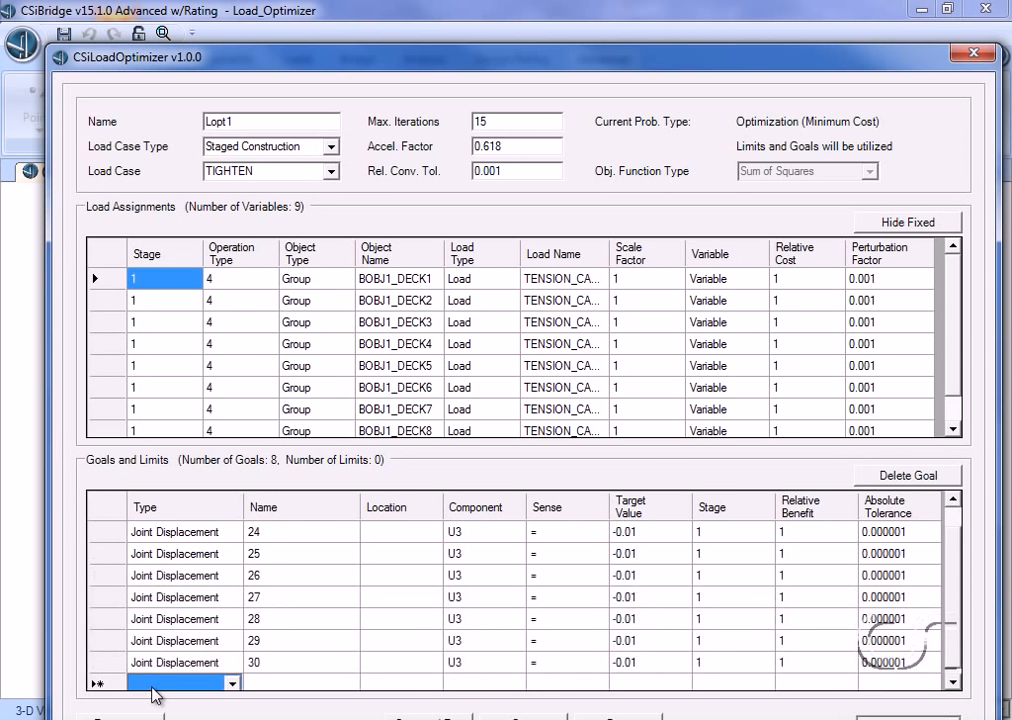
Step: Add a Joint Displacement goal for joint 31 in component U3 with target value -0.01
{"action": "left_click", "coordinate": [230, 684]}
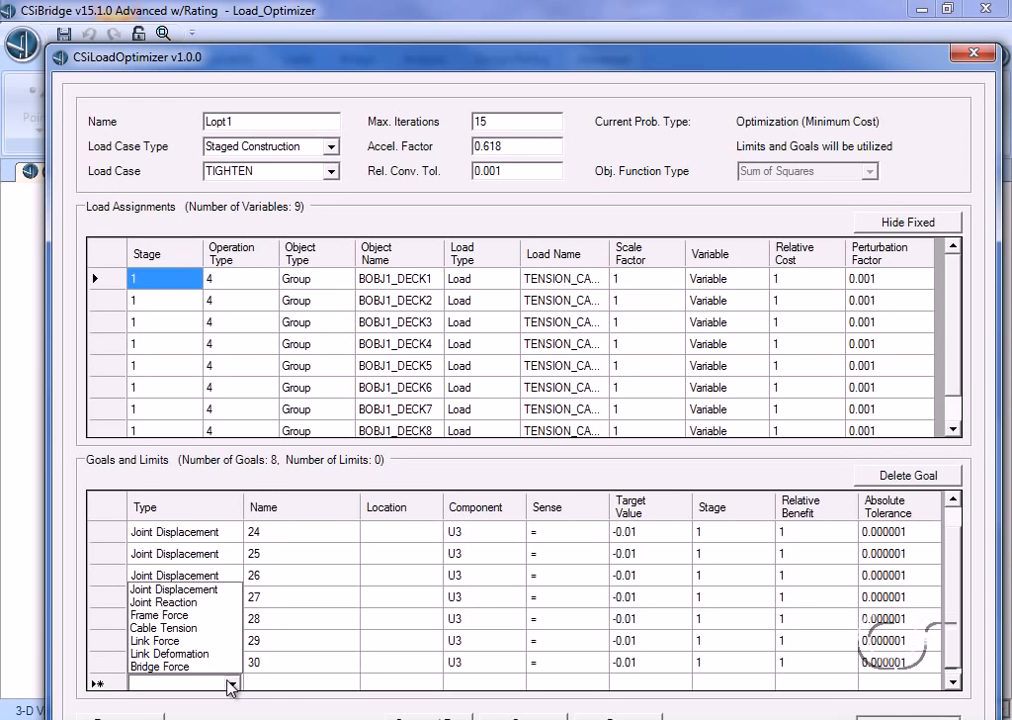
{"action": "left_click", "coordinate": [175, 590]}
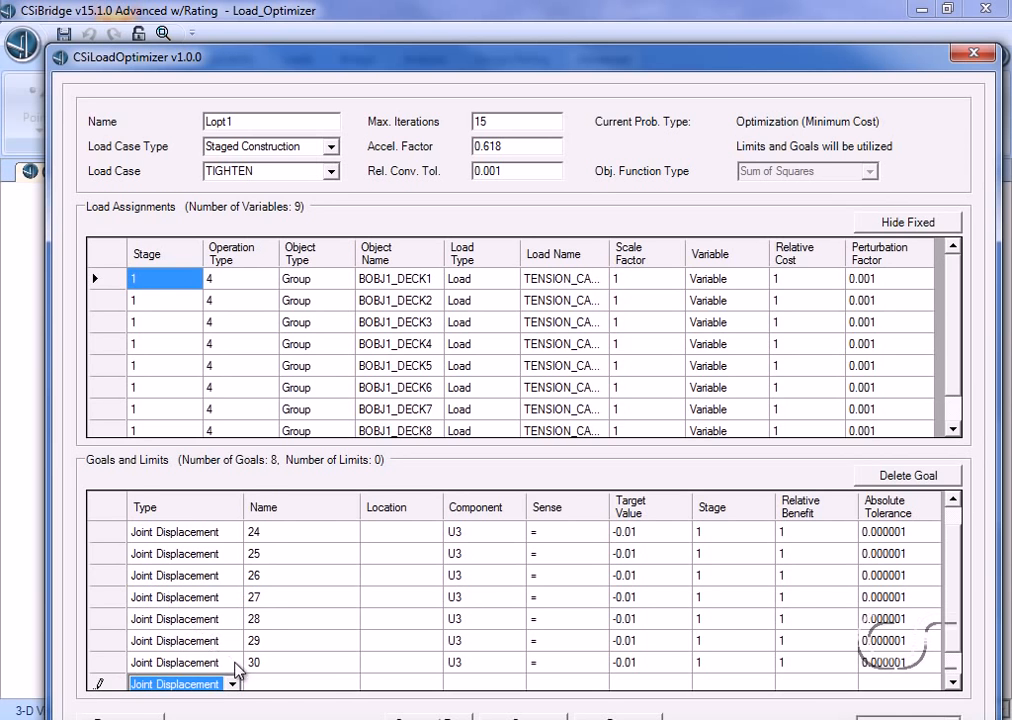
{"action": "left_click", "coordinate": [273, 684]}
{"action": "type", "text": "31"}
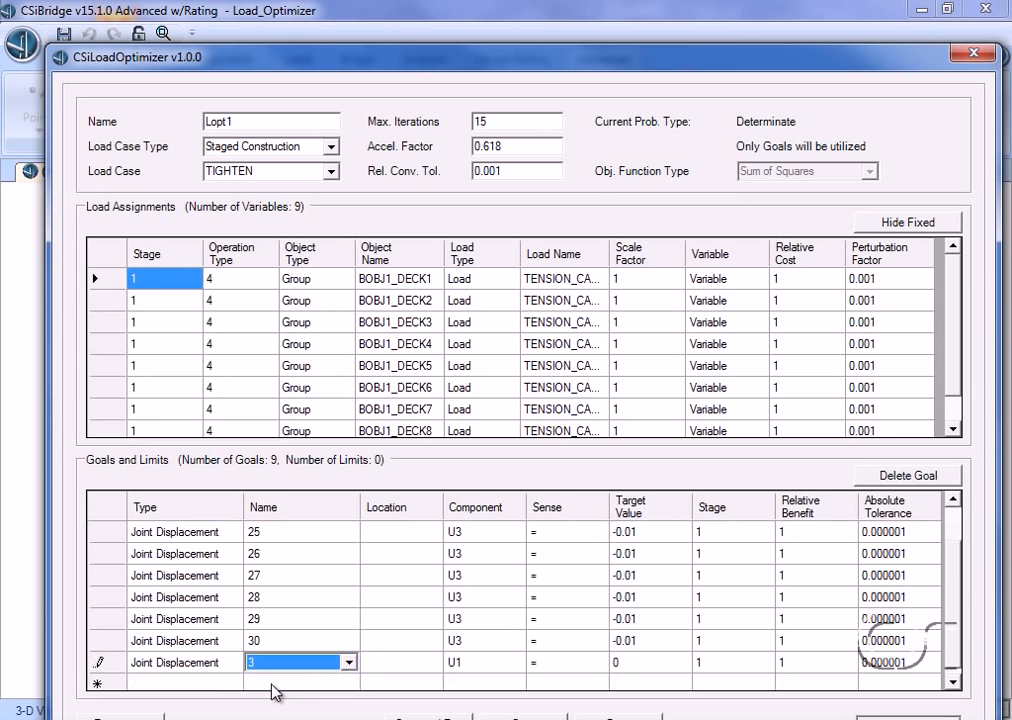
{"action": "left_click", "coordinate": [475, 668]}
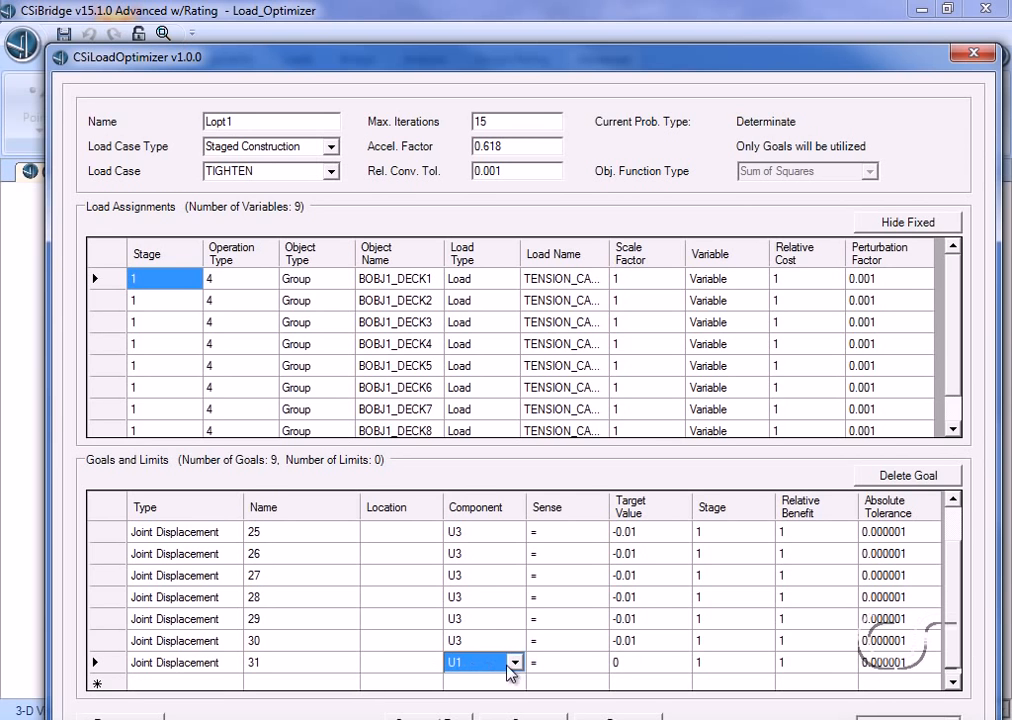
{"action": "left_click", "coordinate": [514, 663]}
{"action": "left_click", "coordinate": [497, 709]}
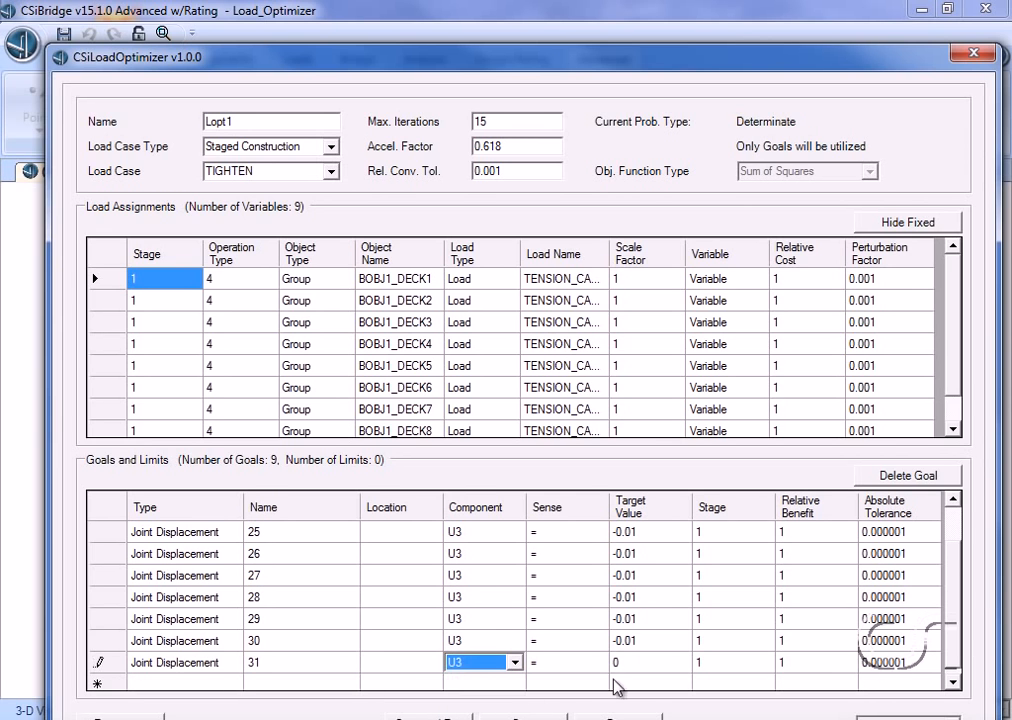
{"action": "left_click", "coordinate": [640, 668]}
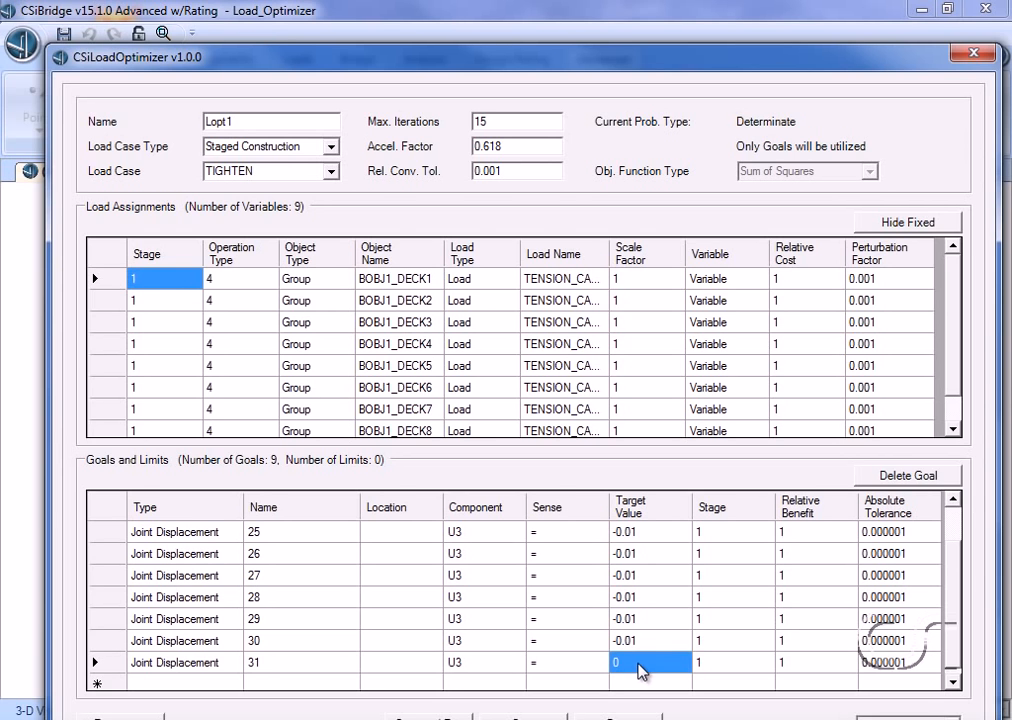
{"action": "type", "text": "-0.01"}
{"action": "left_click", "coordinate": [229, 682]}
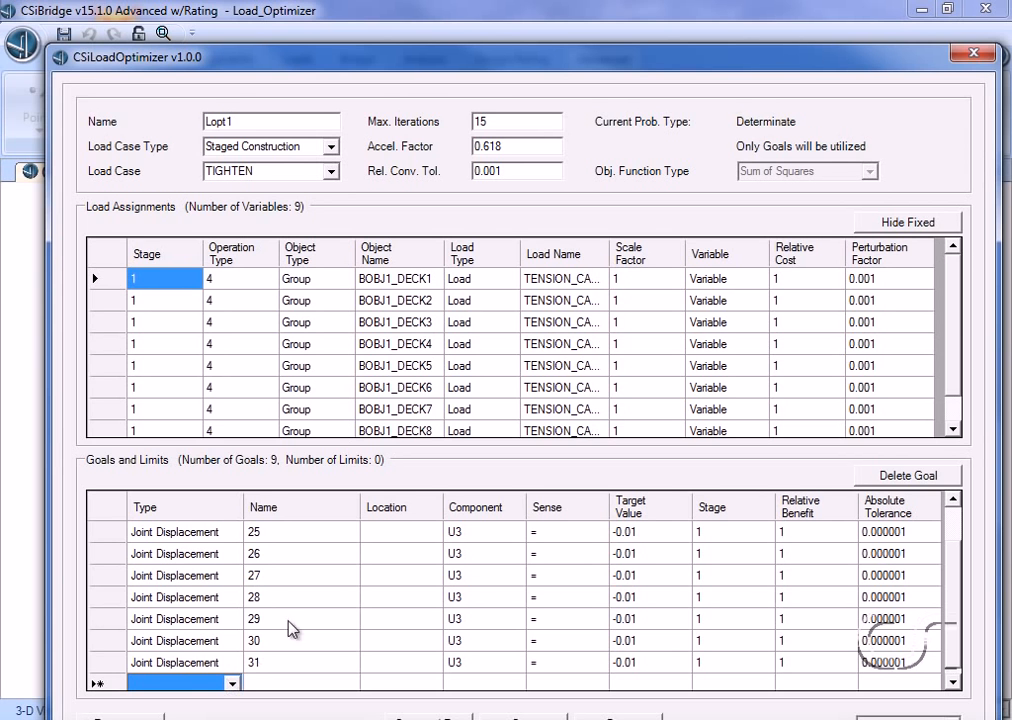
Step: Save the optimization as Load_Optimizer_Lopt1.LoadOptData and run it, acknowledging the completion message
{"action": "left_click_drag", "start_coordinate": [480, 70], "coordinate": [466, 30]}
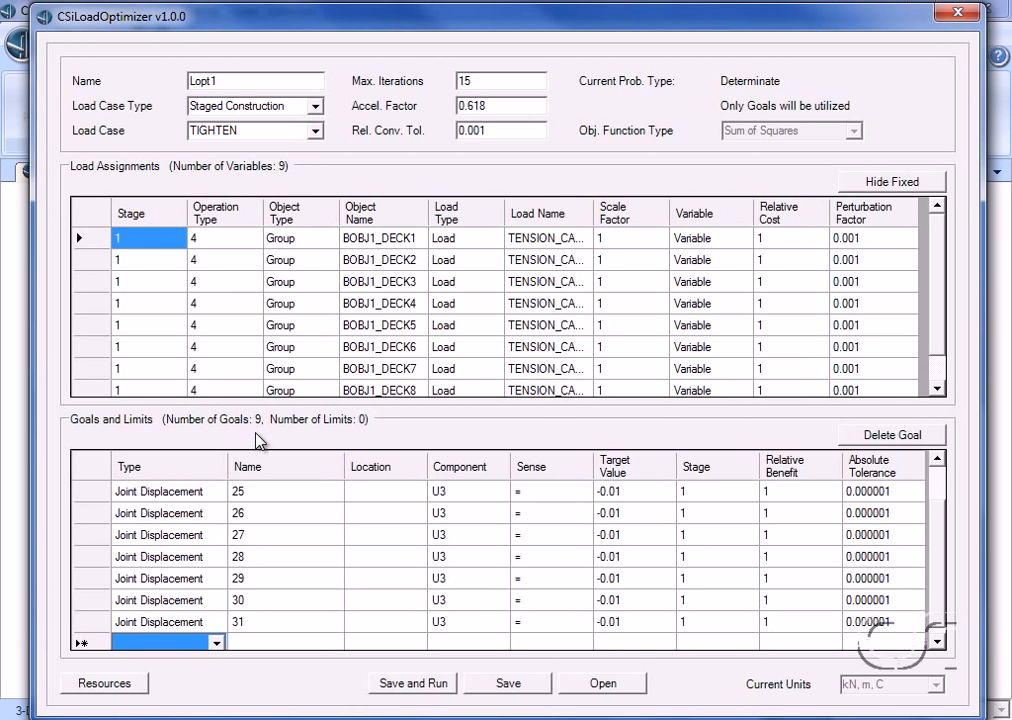
{"action": "left_click", "coordinate": [413, 686]}
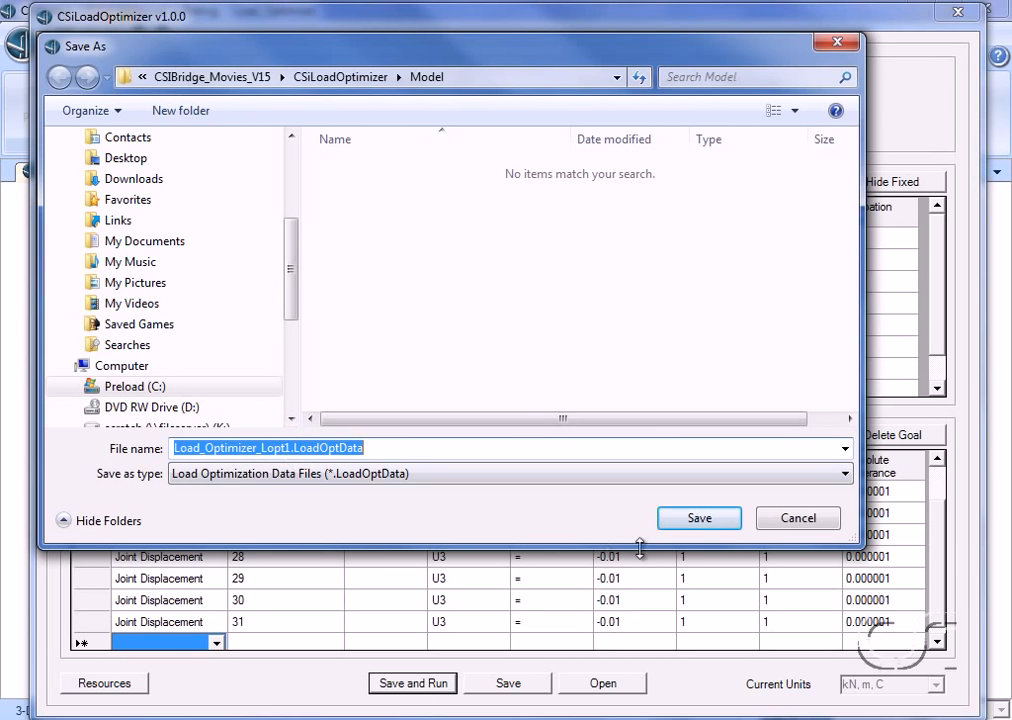
{"action": "left_click", "coordinate": [698, 521]}
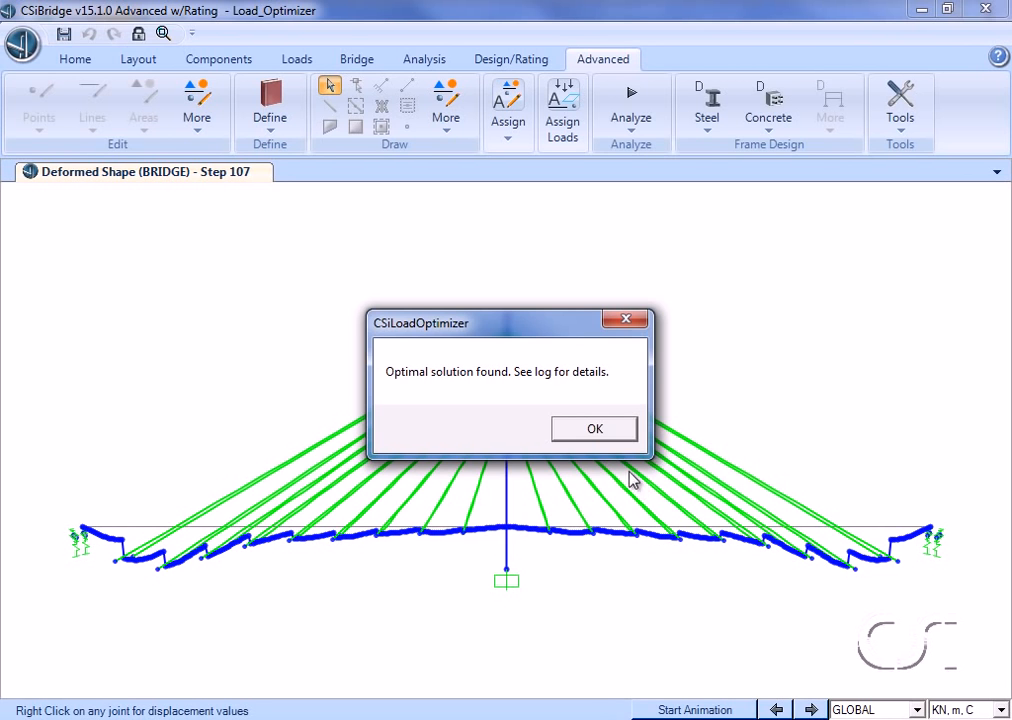
{"action": "left_click", "coordinate": [592, 431]}
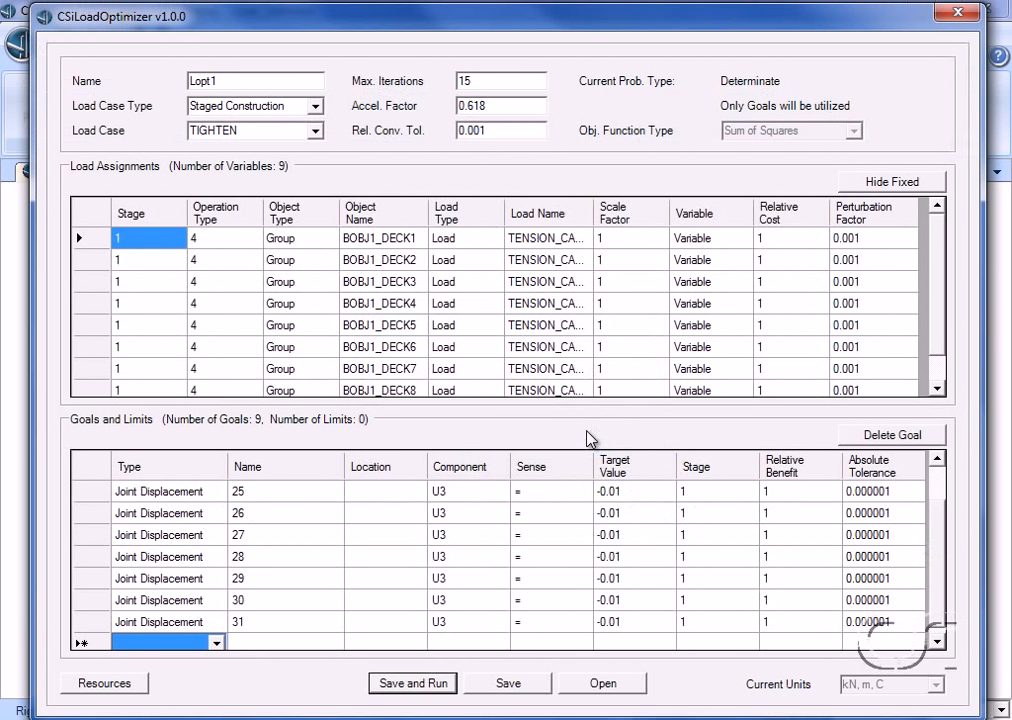
Step: Close the load optimizer, select the frames with the VAR1 section, and remove them from the deformed-shape view
{"action": "left_click", "coordinate": [956, 13]}
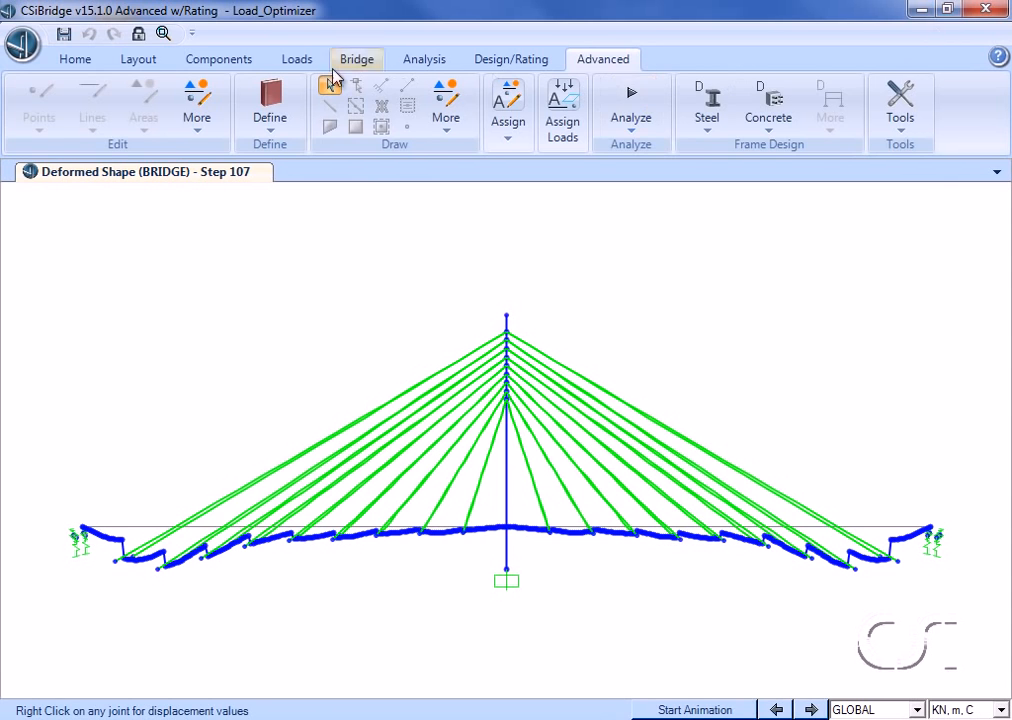
{"action": "left_click", "coordinate": [84, 60]}
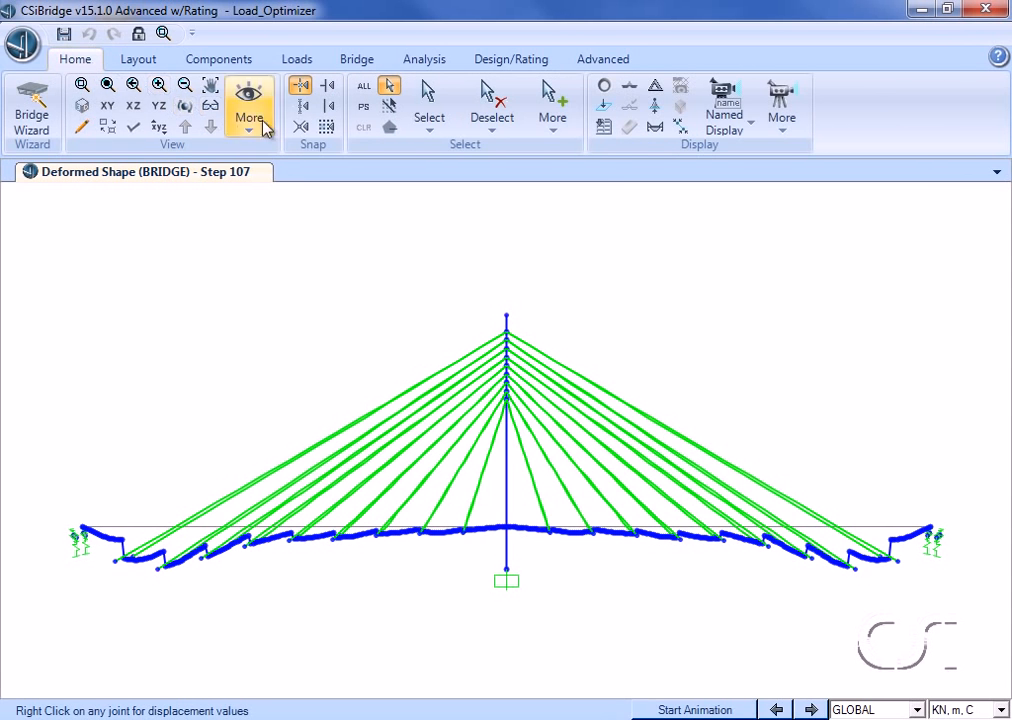
{"action": "left_click", "coordinate": [426, 128]}
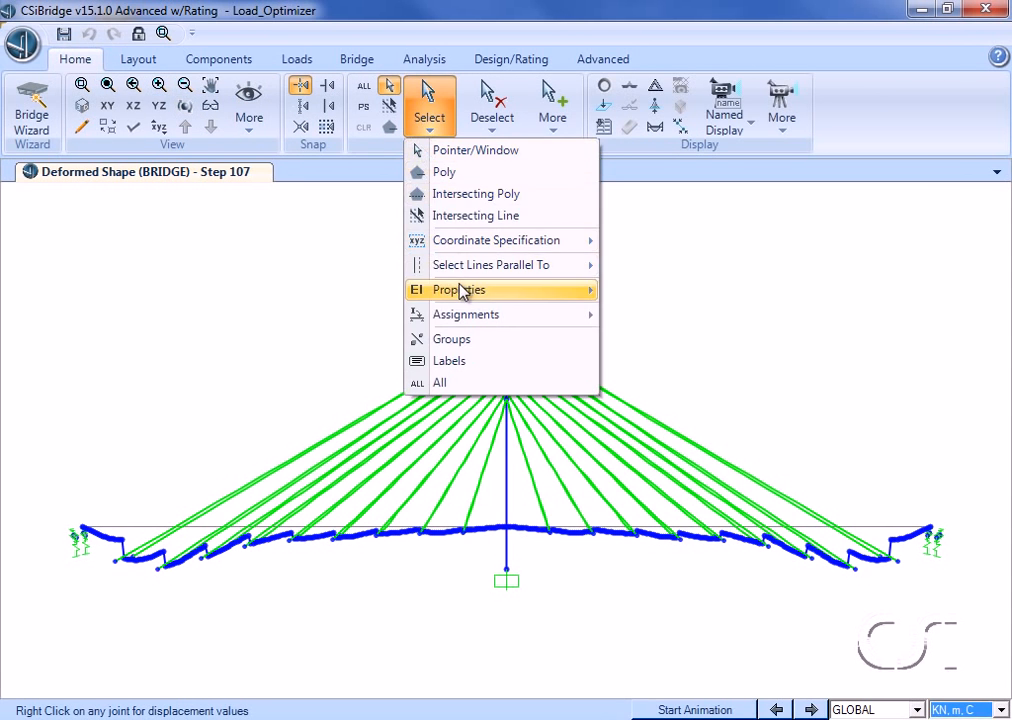
{"action": "mouse_move", "coordinate": [463, 289]}
{"action": "left_click", "coordinate": [652, 312]}
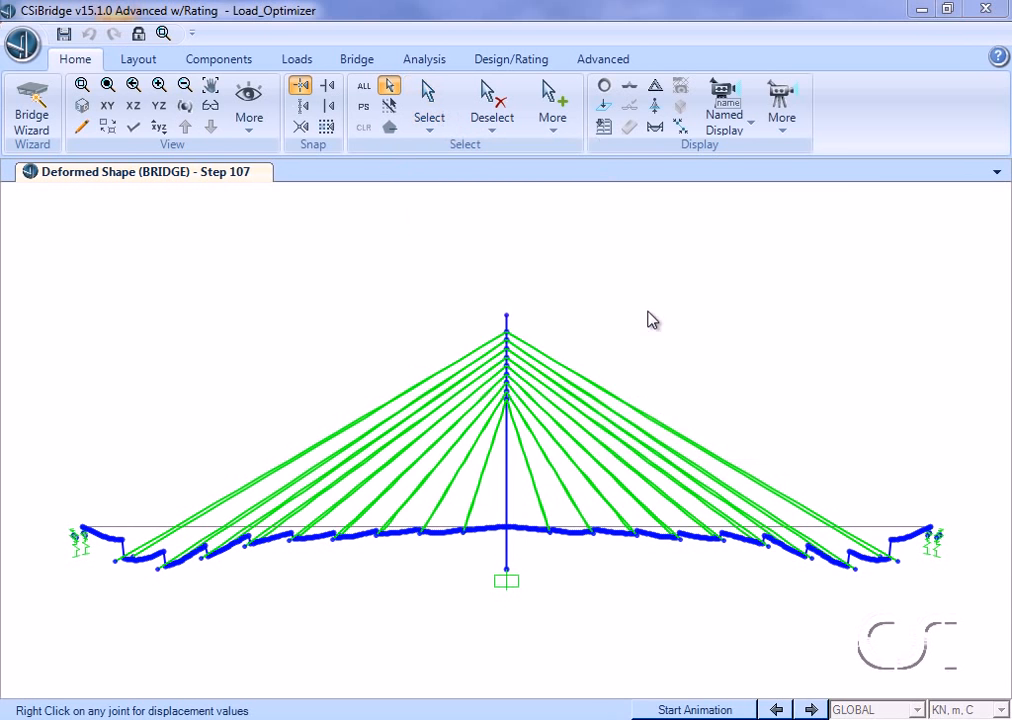
{"action": "left_click", "coordinate": [422, 386]}
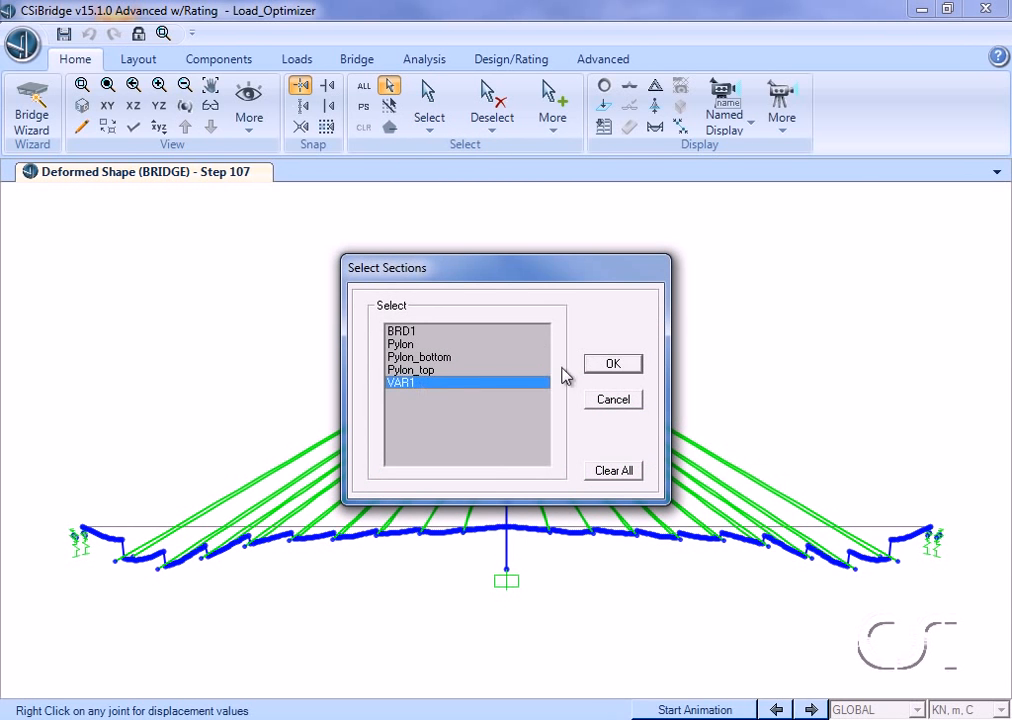
{"action": "left_click", "coordinate": [593, 364]}
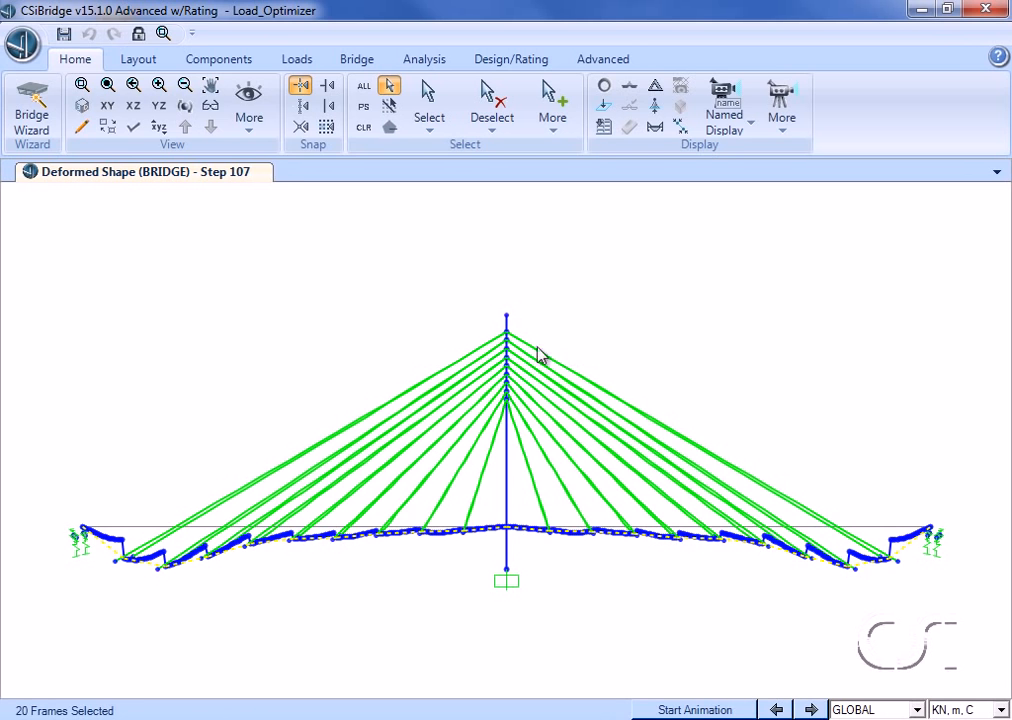
{"action": "left_click", "coordinate": [252, 112]}
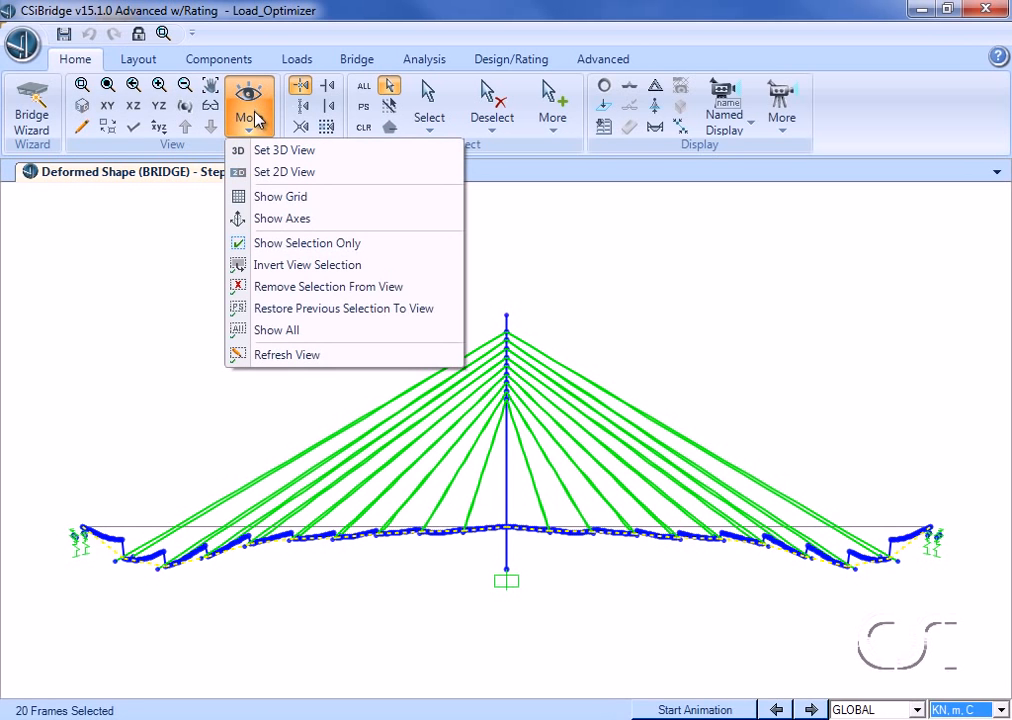
{"action": "left_click", "coordinate": [295, 286]}
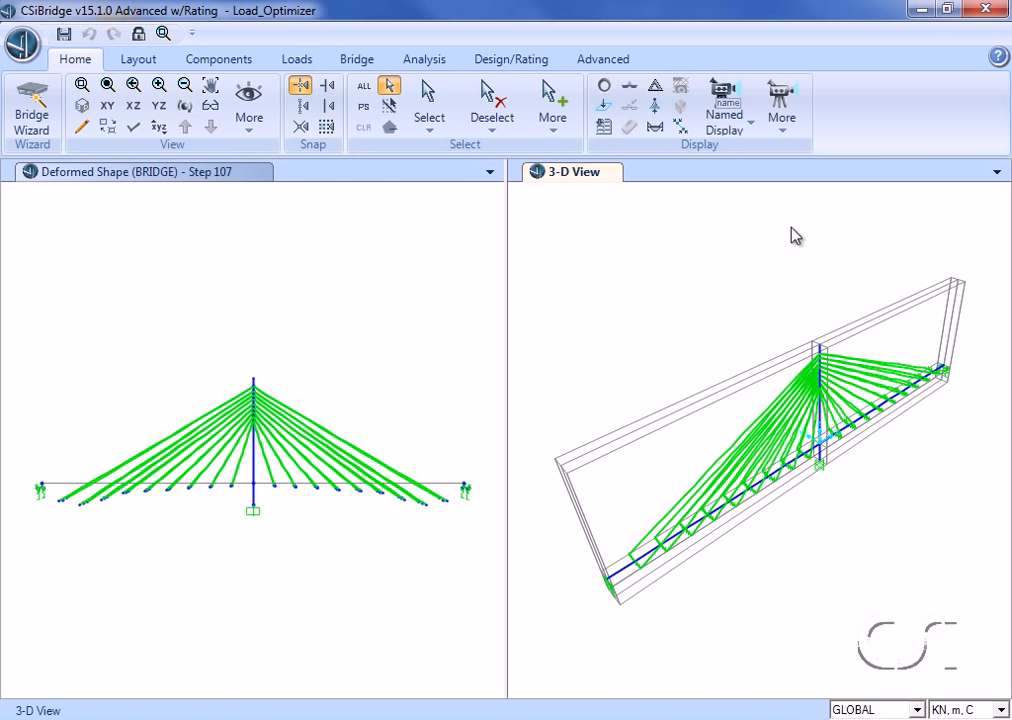
Step: Orient the second view window to the X-Z plane in 3-D and turn off the grid display
{"action": "left_click", "coordinate": [137, 106]}
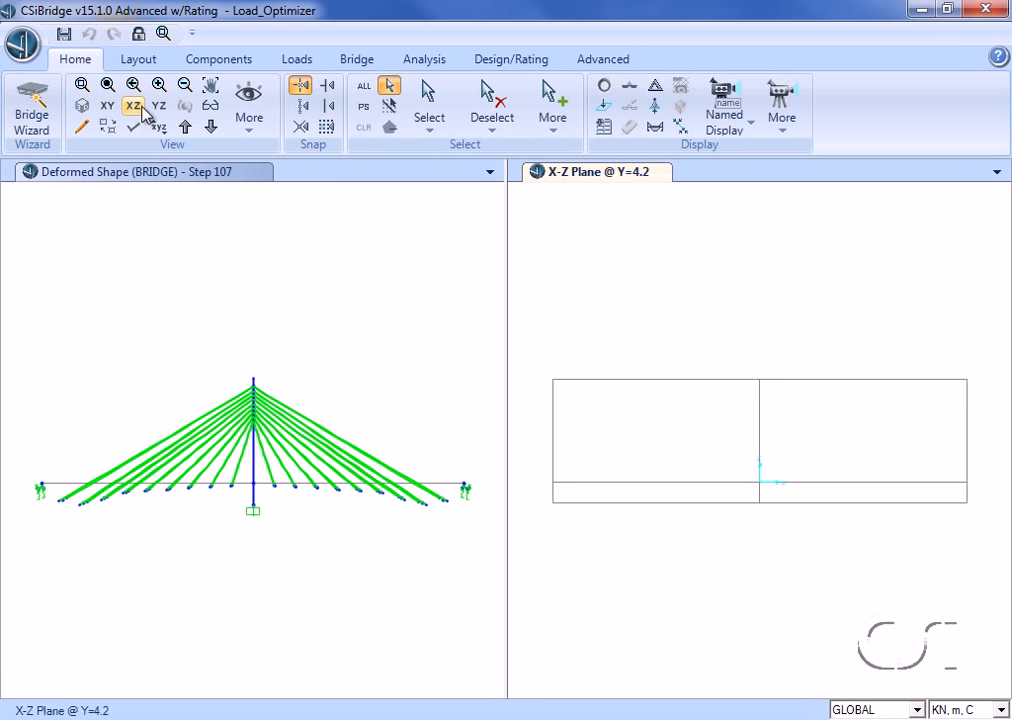
{"action": "left_click", "coordinate": [211, 108]}
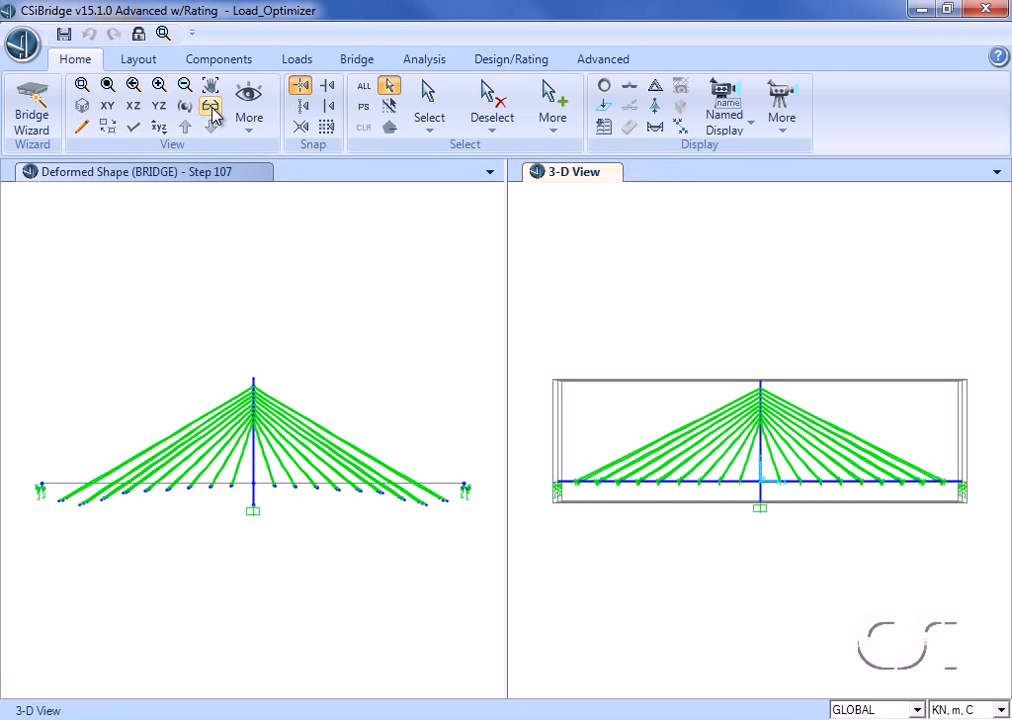
{"action": "left_click", "coordinate": [244, 112]}
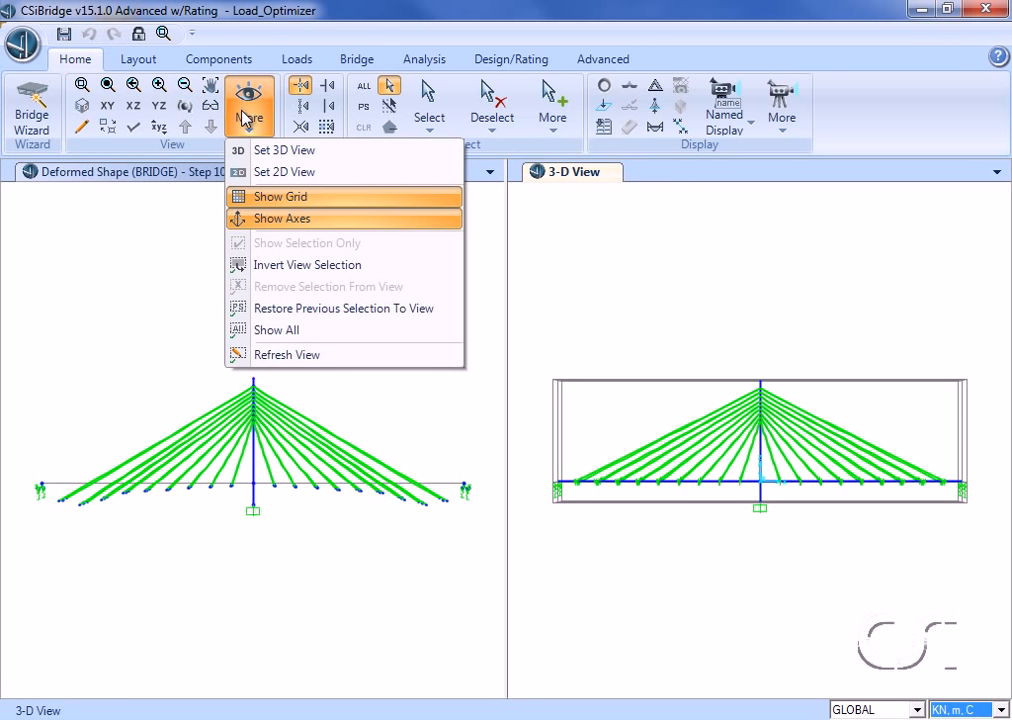
{"action": "left_click", "coordinate": [270, 198]}
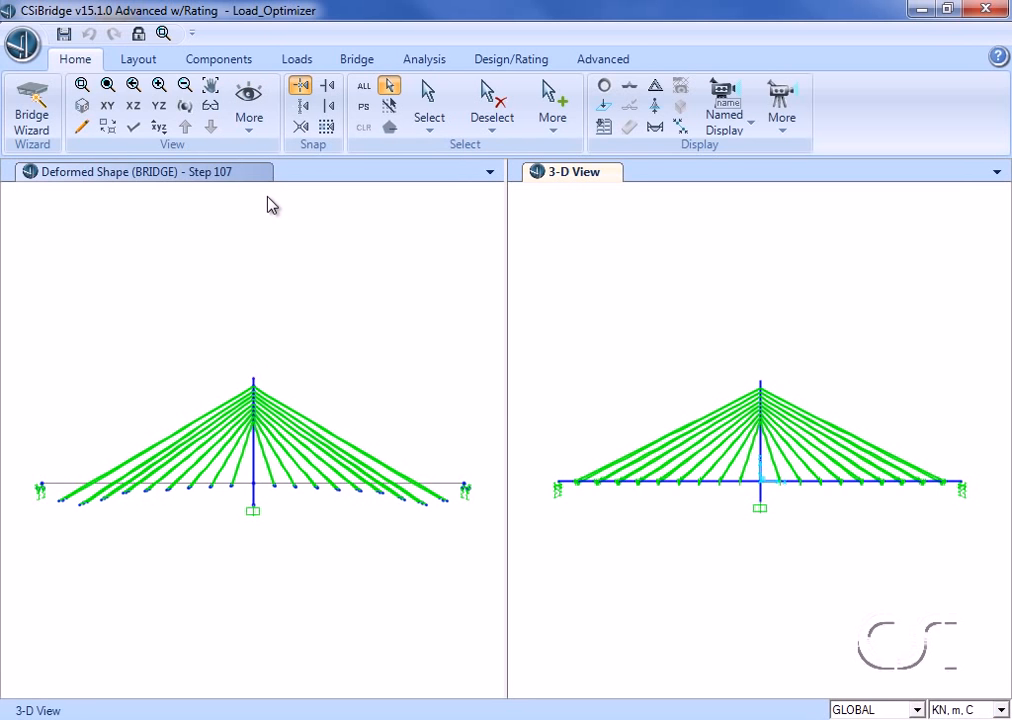
Step: Select the VAR1 section frames again and remove them from the second view window
{"action": "left_click", "coordinate": [425, 127]}
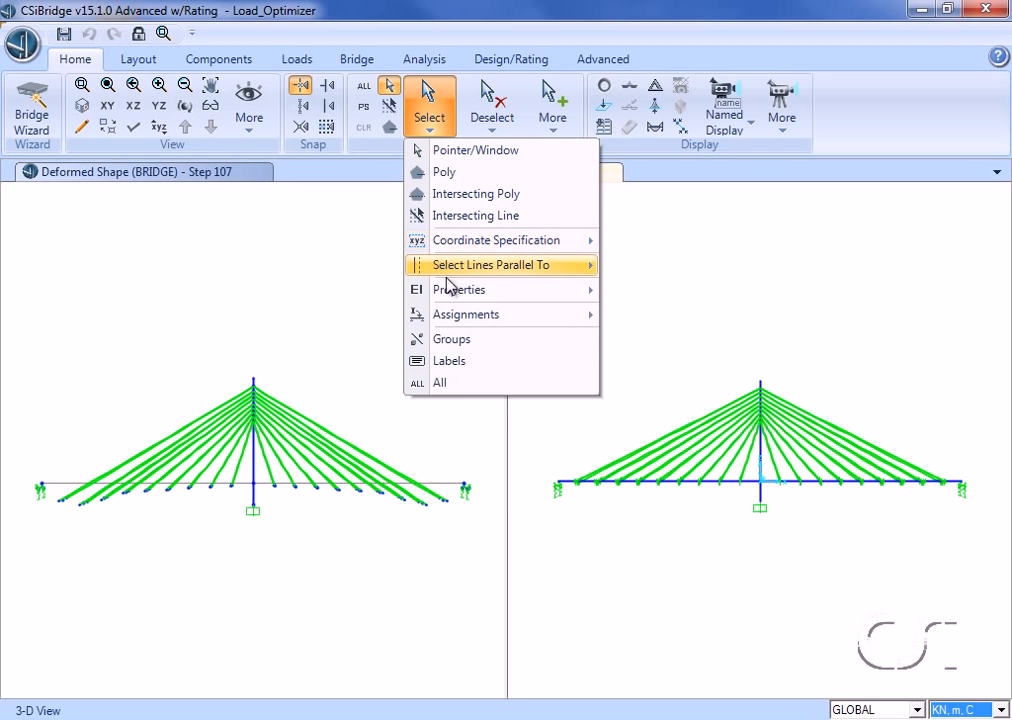
{"action": "mouse_move", "coordinate": [450, 291]}
{"action": "left_click", "coordinate": [648, 314]}
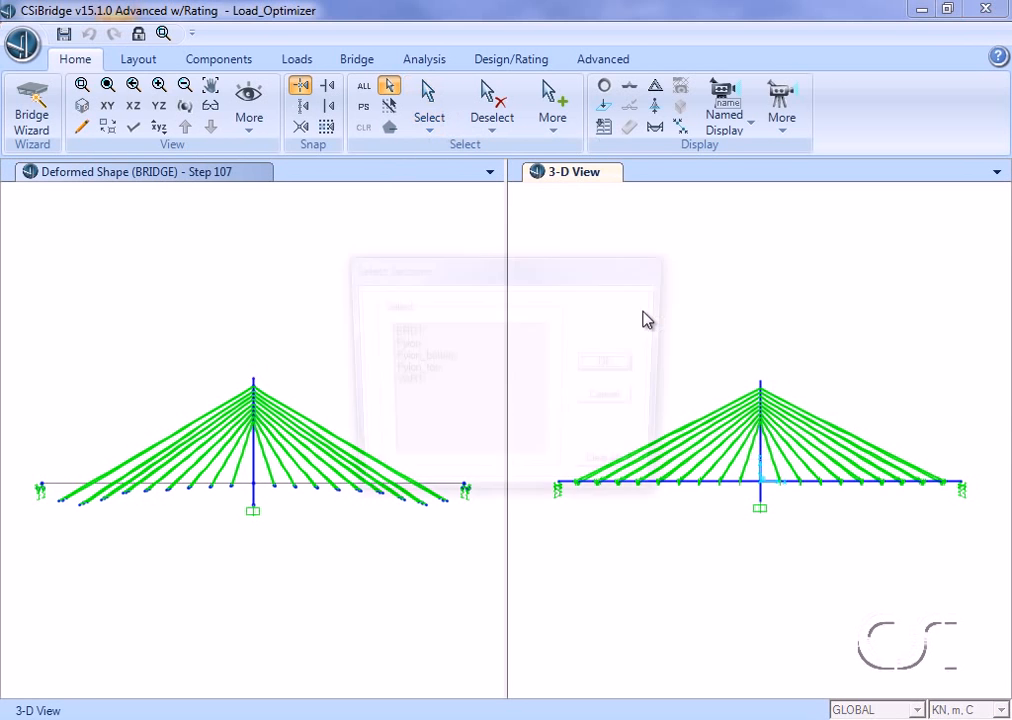
{"action": "left_click", "coordinate": [426, 384]}
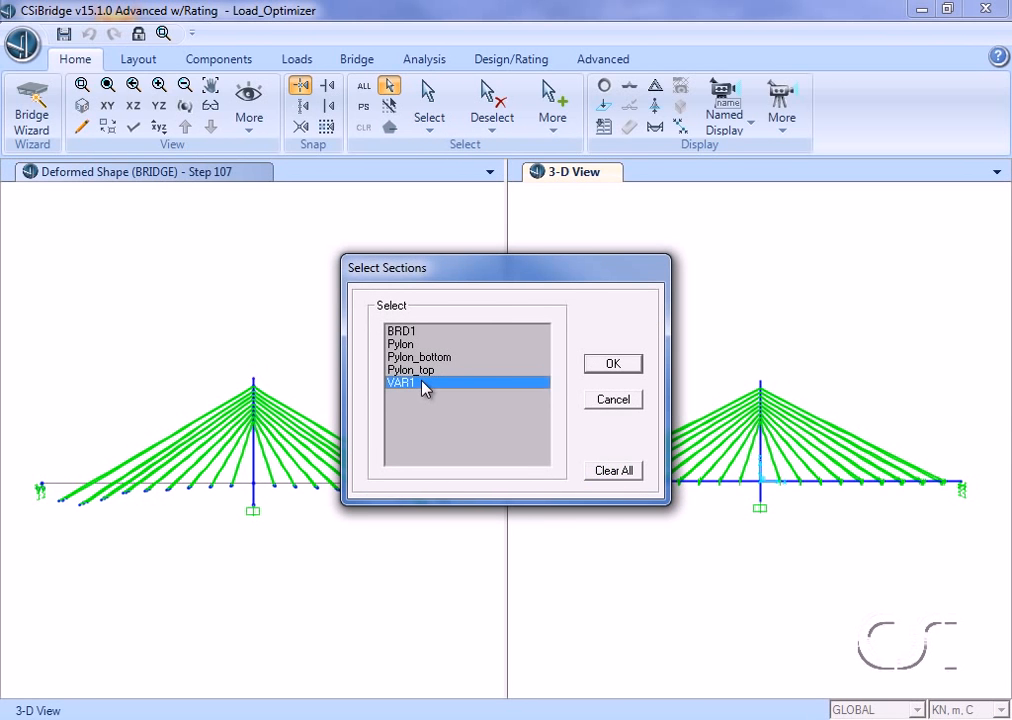
{"action": "left_click", "coordinate": [596, 366]}
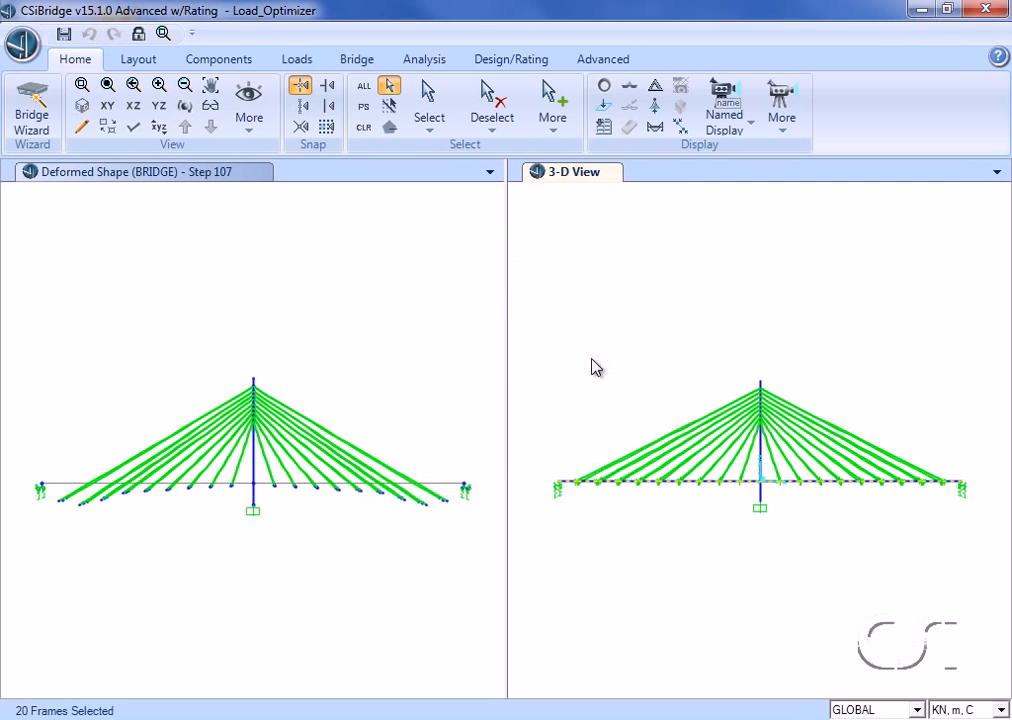
{"action": "left_click", "coordinate": [248, 110]}
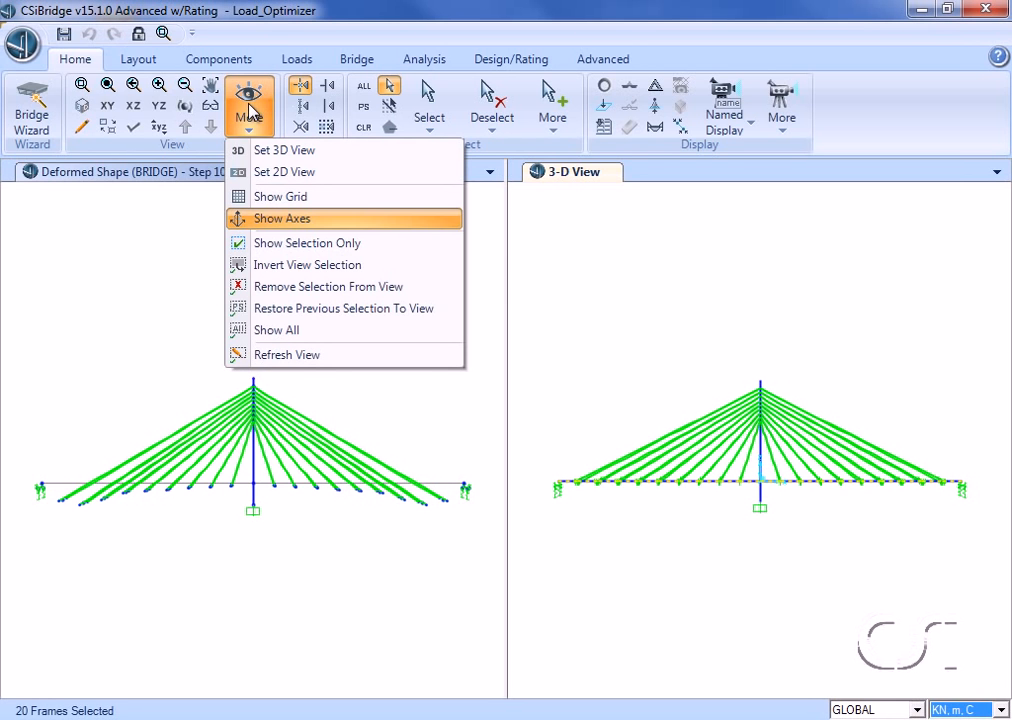
{"action": "left_click", "coordinate": [288, 288]}
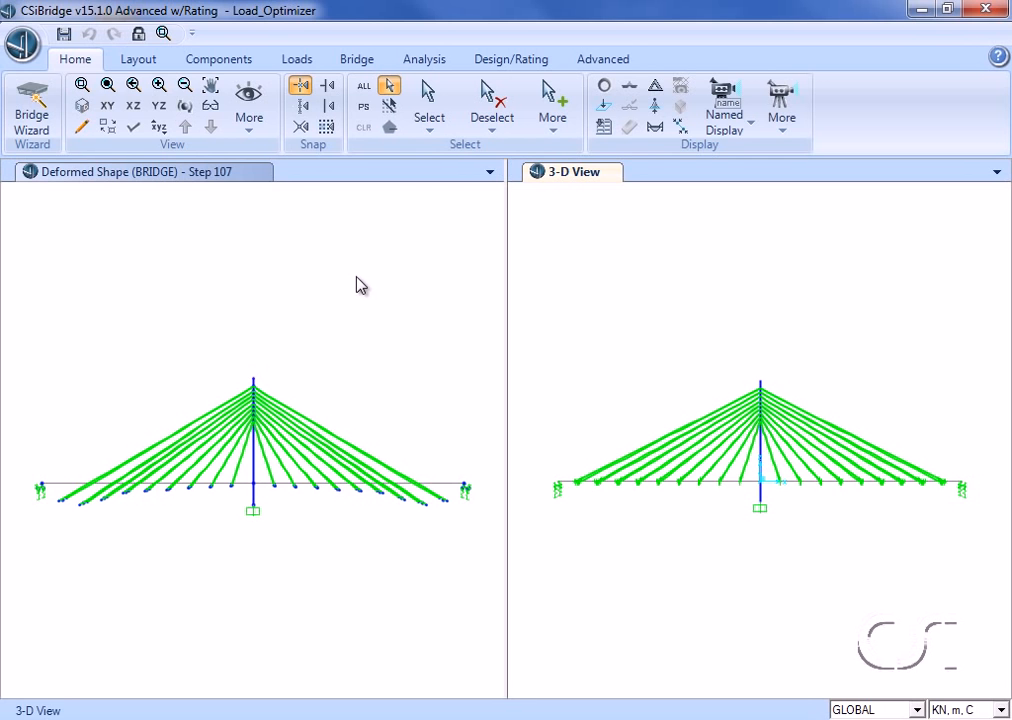
Step: Display the deformed shape for the TIGHTEN_Lopt1 case in the second window
{"action": "left_click", "coordinate": [655, 86]}
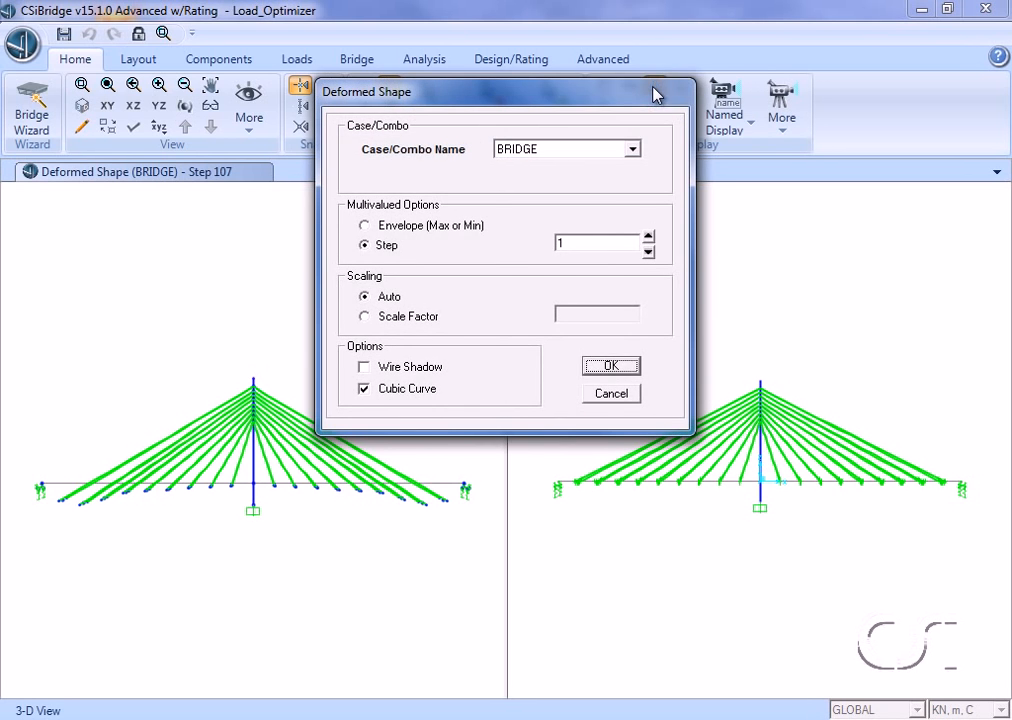
{"action": "left_click", "coordinate": [634, 149]}
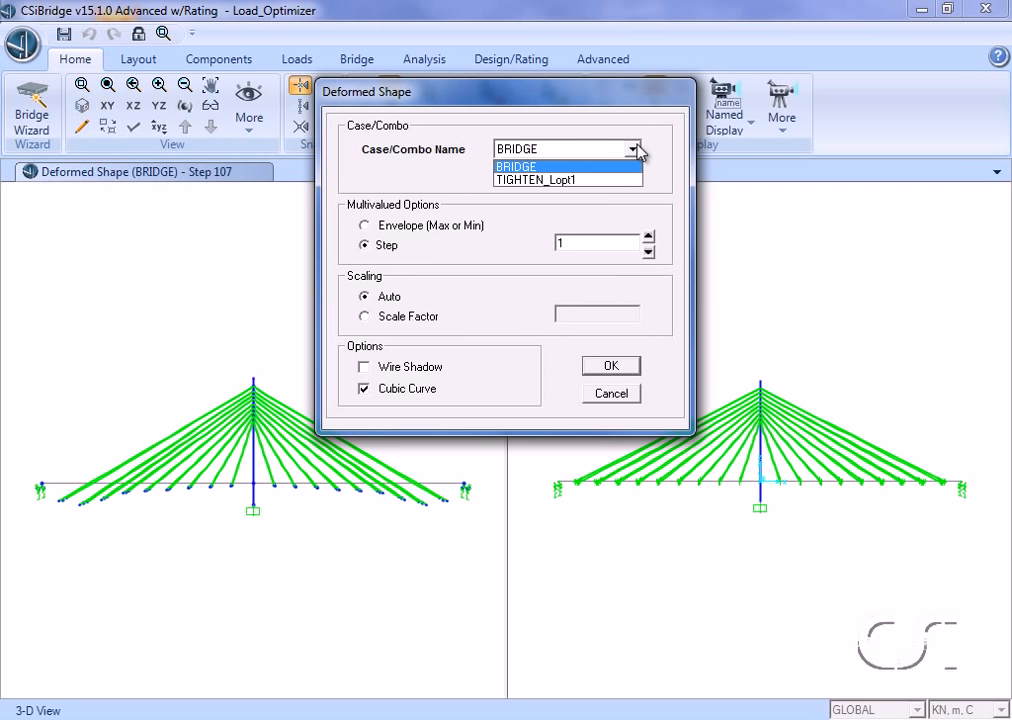
{"action": "left_click", "coordinate": [597, 181]}
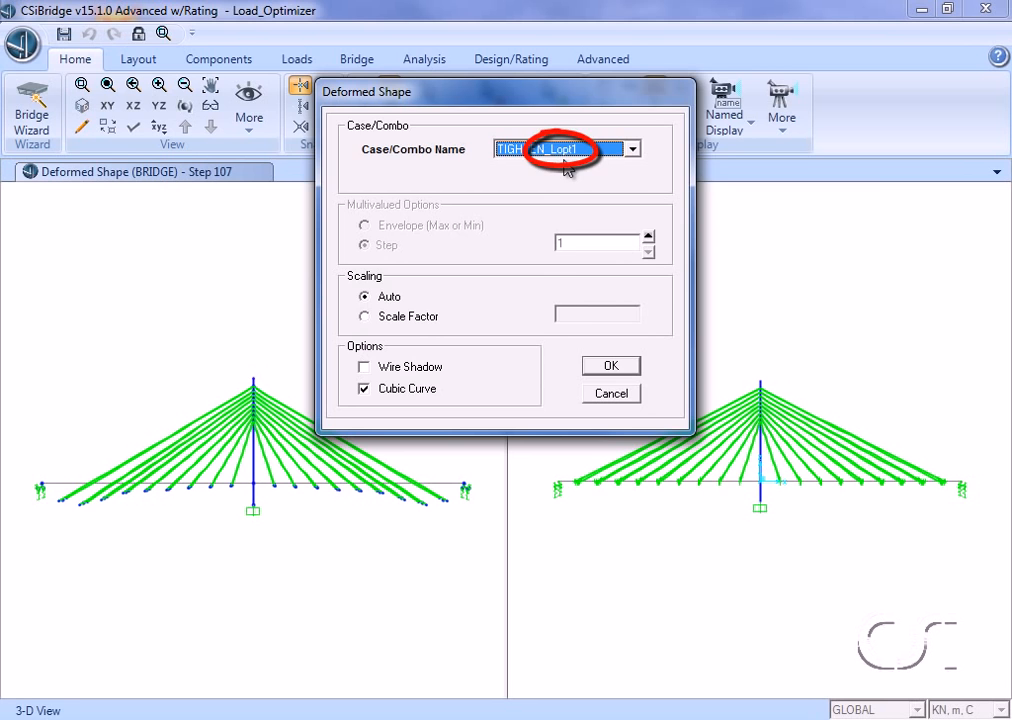
{"action": "left_click", "coordinate": [606, 368]}
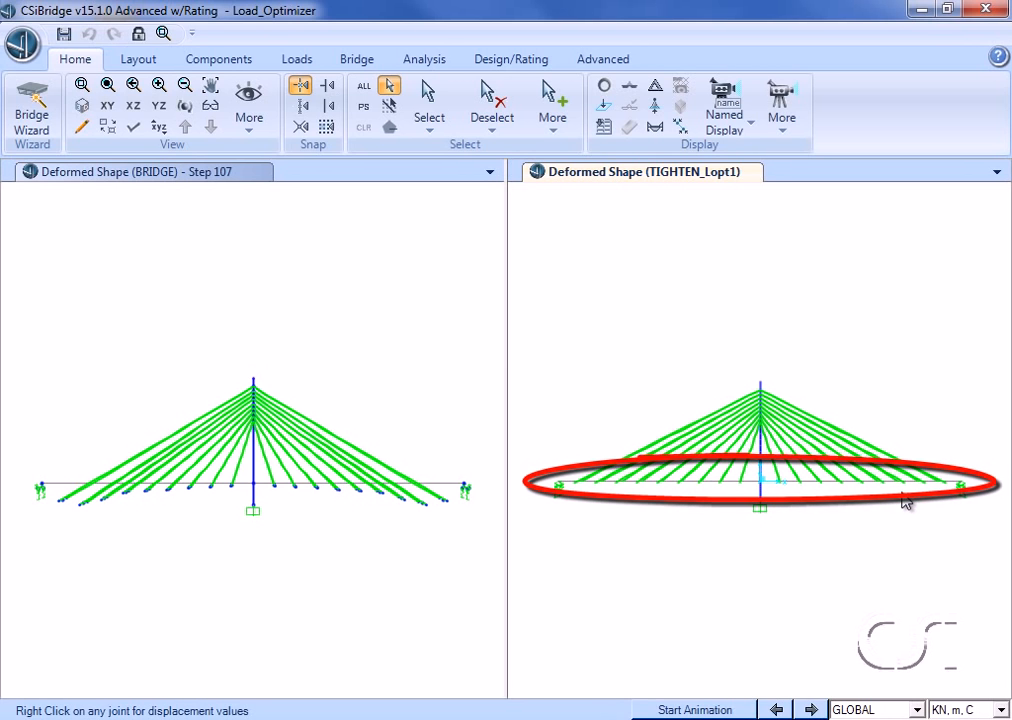
Step: Check the joint displacements of deck joints 24 and 28 in the TIGHTEN_Lopt1 deformed shape
{"action": "right_click", "coordinate": [803, 487]}
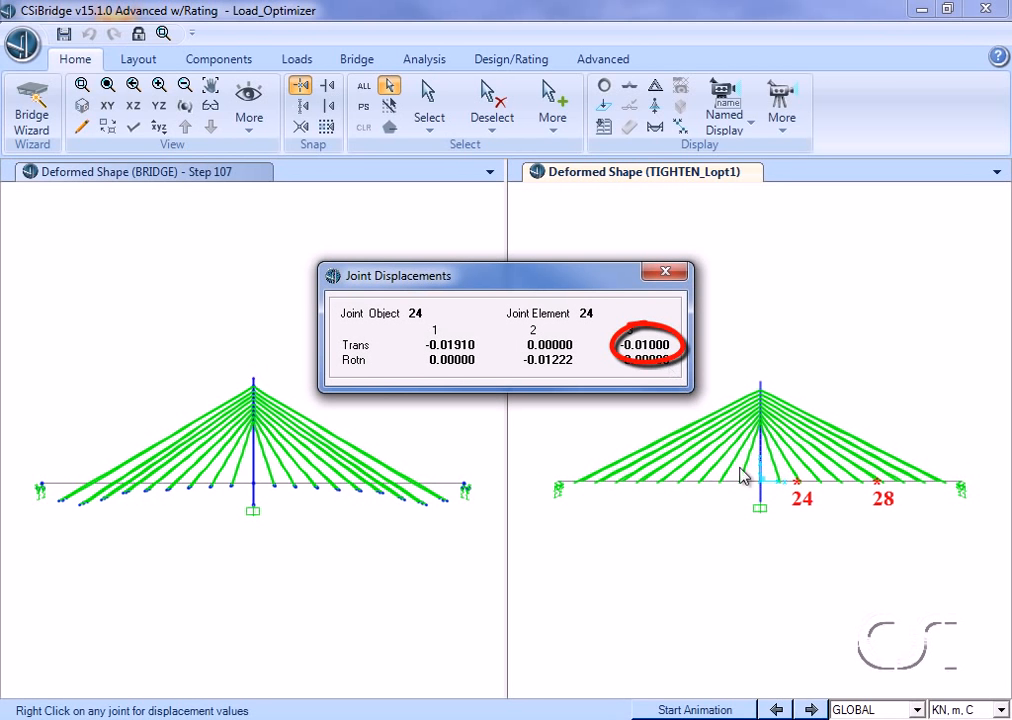
{"action": "right_click", "coordinate": [883, 489]}
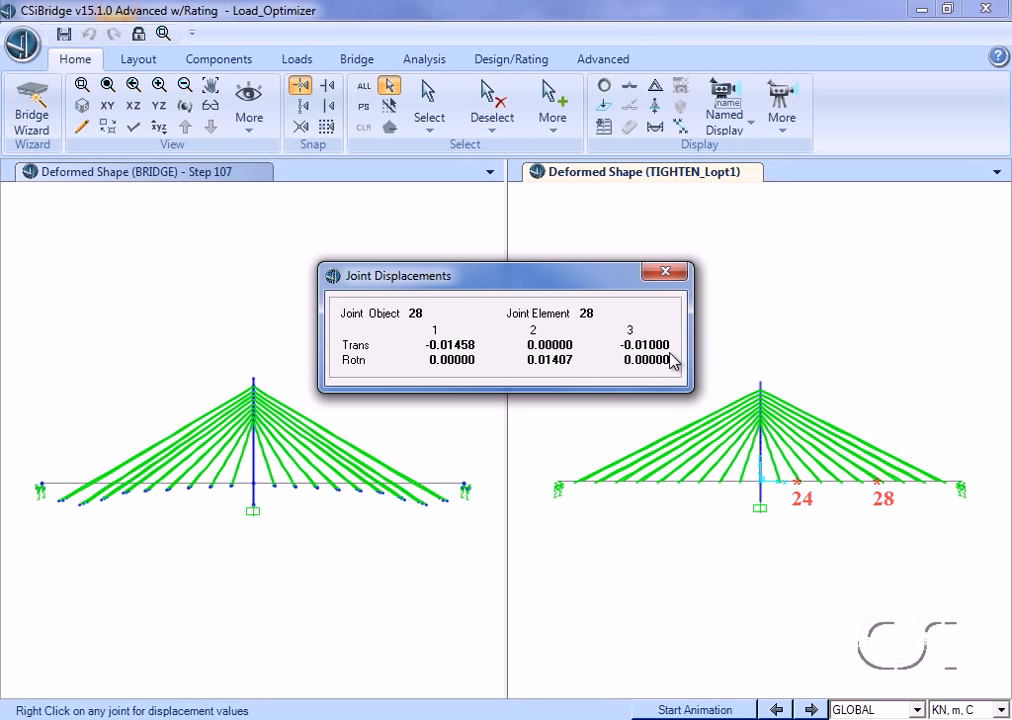
{"action": "left_click", "coordinate": [668, 273]}
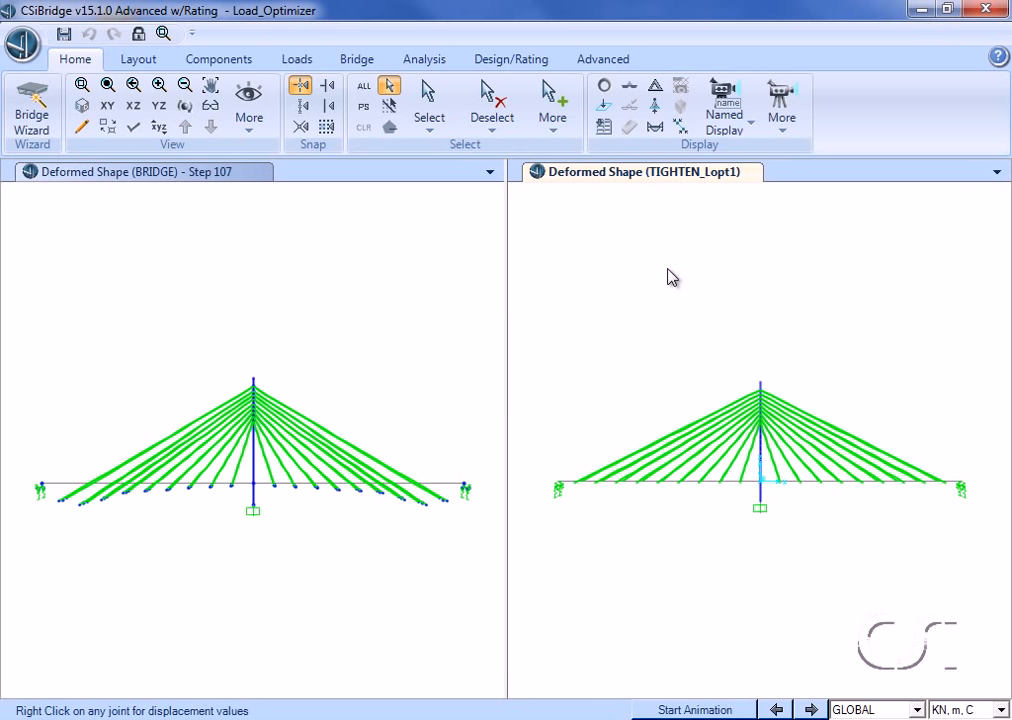
Step: Show the axial force diagram for the BRIDGE case, step 107, in the first window
{"action": "left_click", "coordinate": [454, 298]}
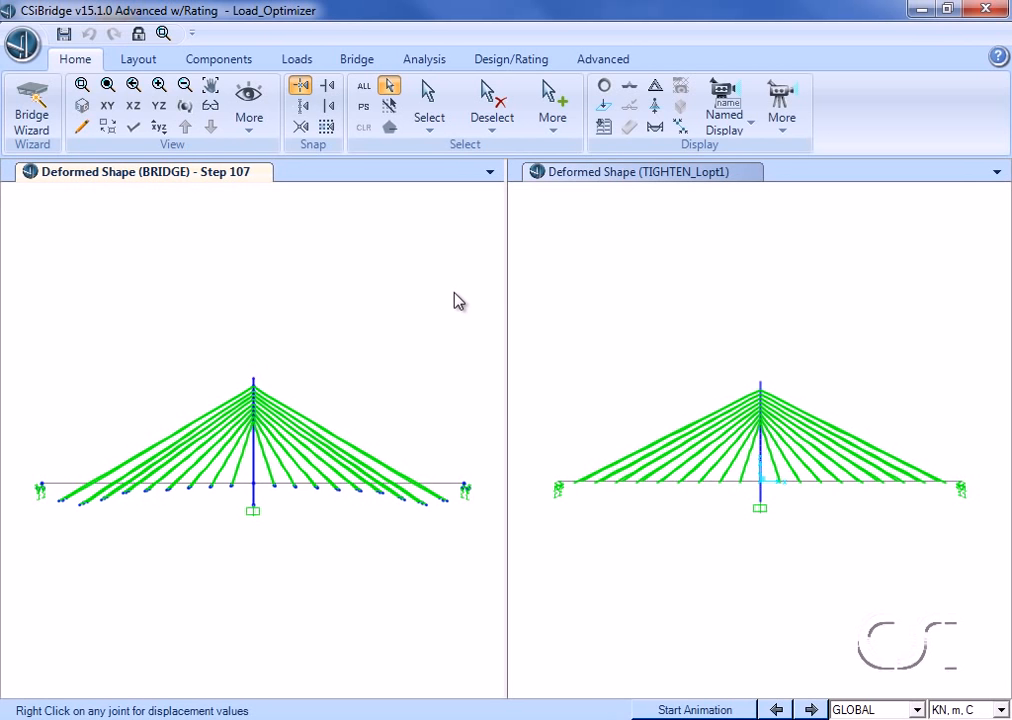
{"action": "left_click", "coordinate": [655, 127]}
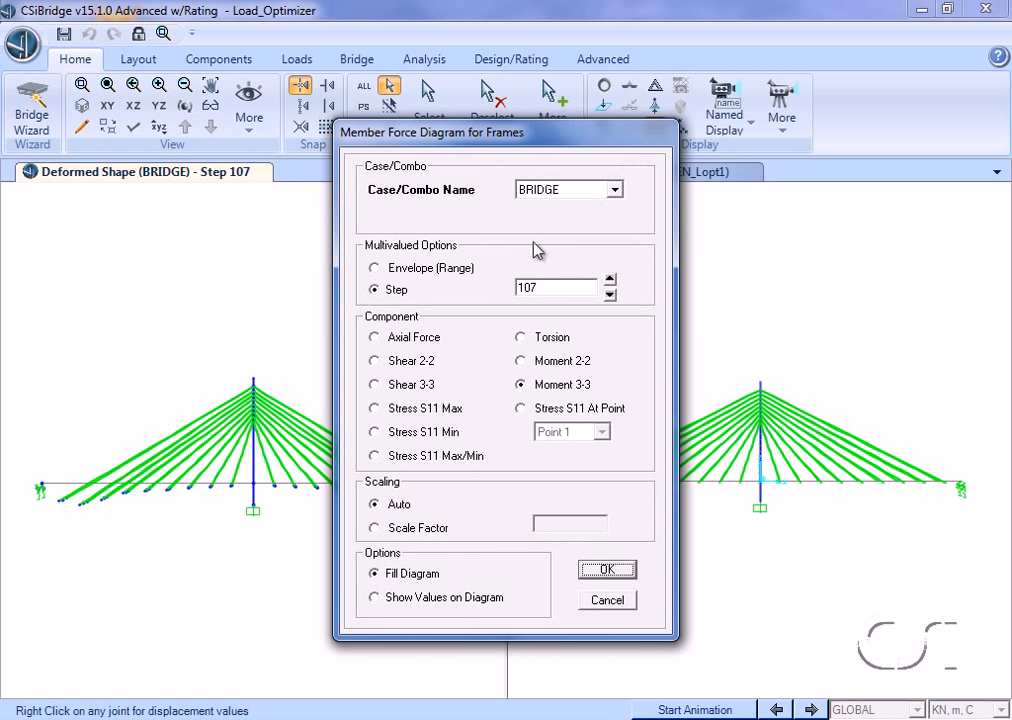
{"action": "left_click", "coordinate": [389, 344]}
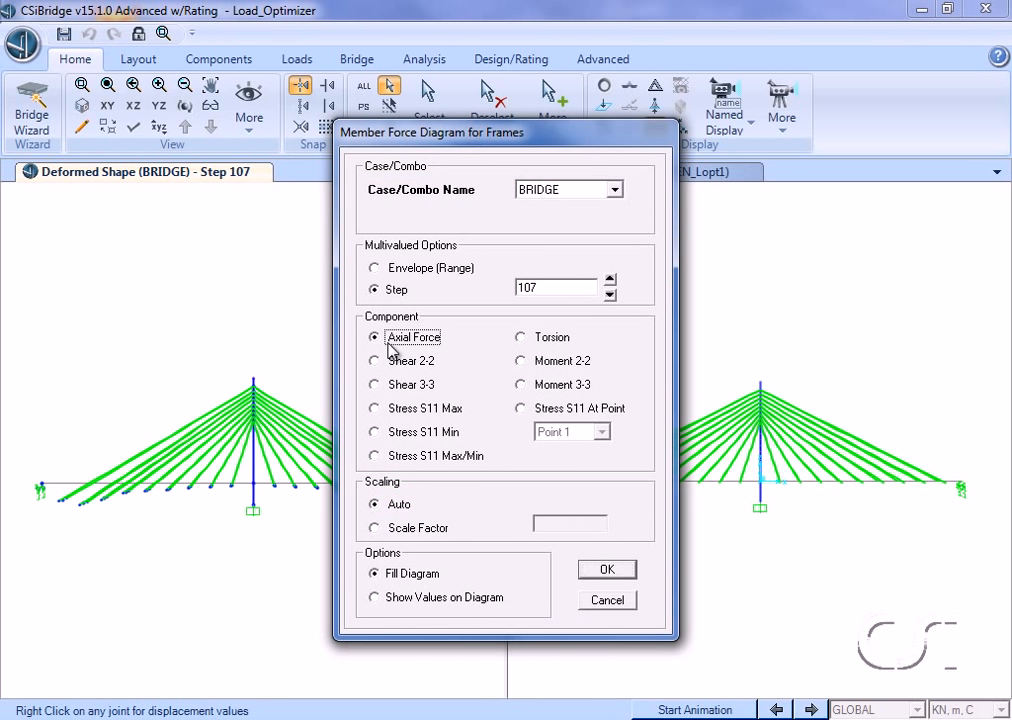
{"action": "left_click", "coordinate": [606, 569]}
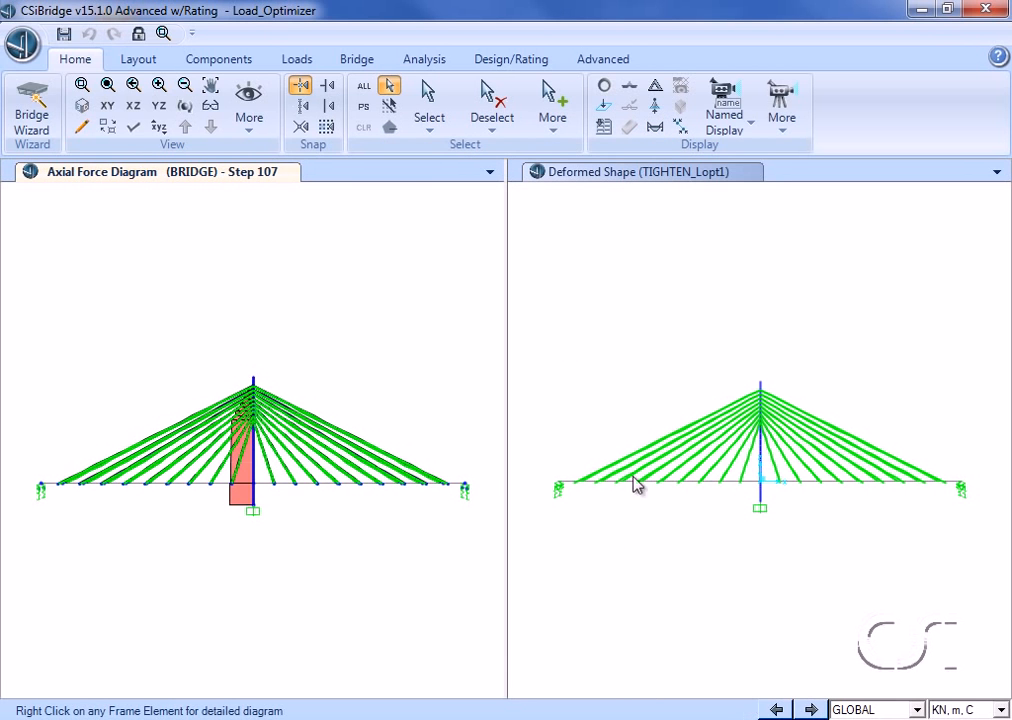
Step: Show the axial force diagram for the TIGHTEN_Lopt1 case in the second window
{"action": "left_click", "coordinate": [662, 370]}
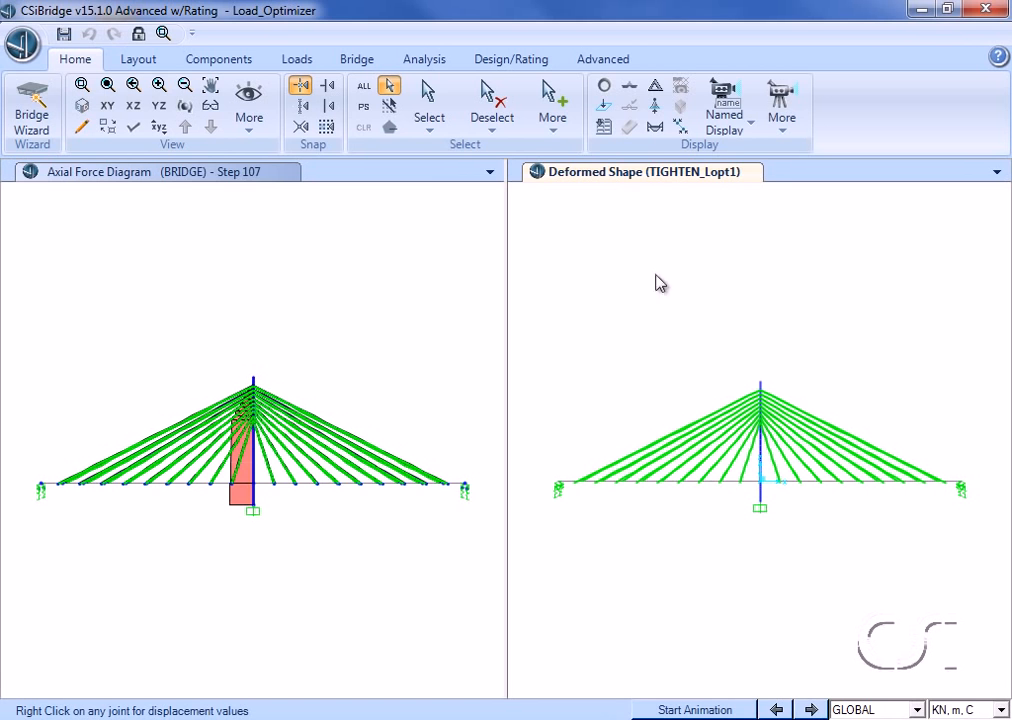
{"action": "left_click", "coordinate": [655, 127]}
{"action": "left_click", "coordinate": [614, 190]}
{"action": "left_click", "coordinate": [612, 218]}
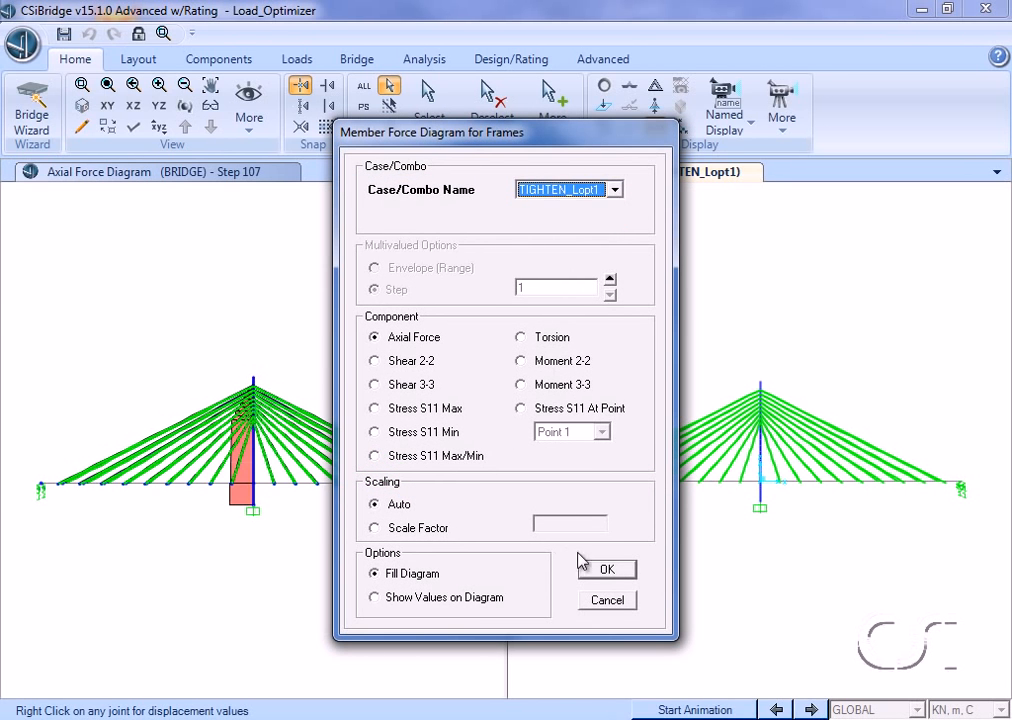
{"action": "left_click", "coordinate": [607, 569]}
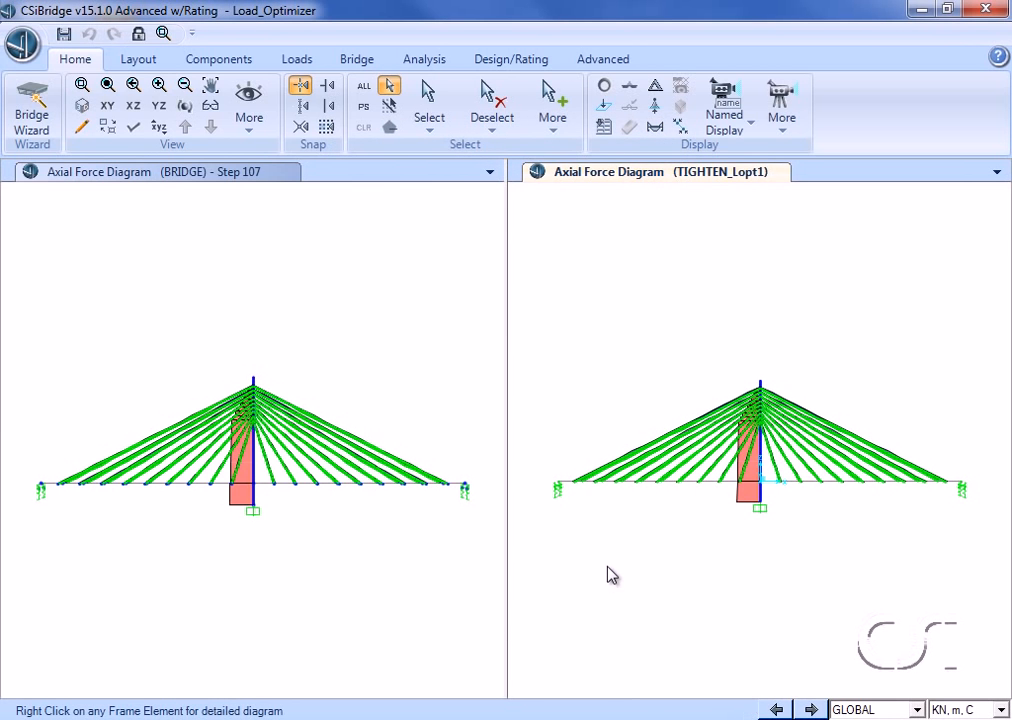
Step: Open the detailed axial force diagram of a stay cable in the BRIDGE case and close it
{"action": "left_click", "coordinate": [364, 553]}
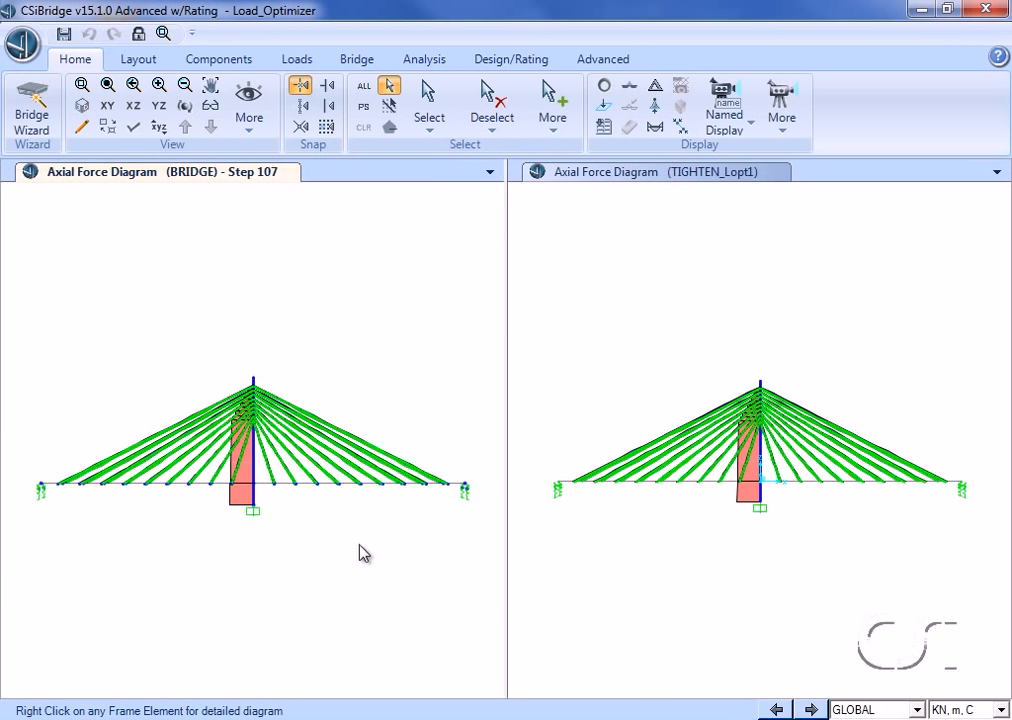
{"action": "right_click", "coordinate": [268, 470]}
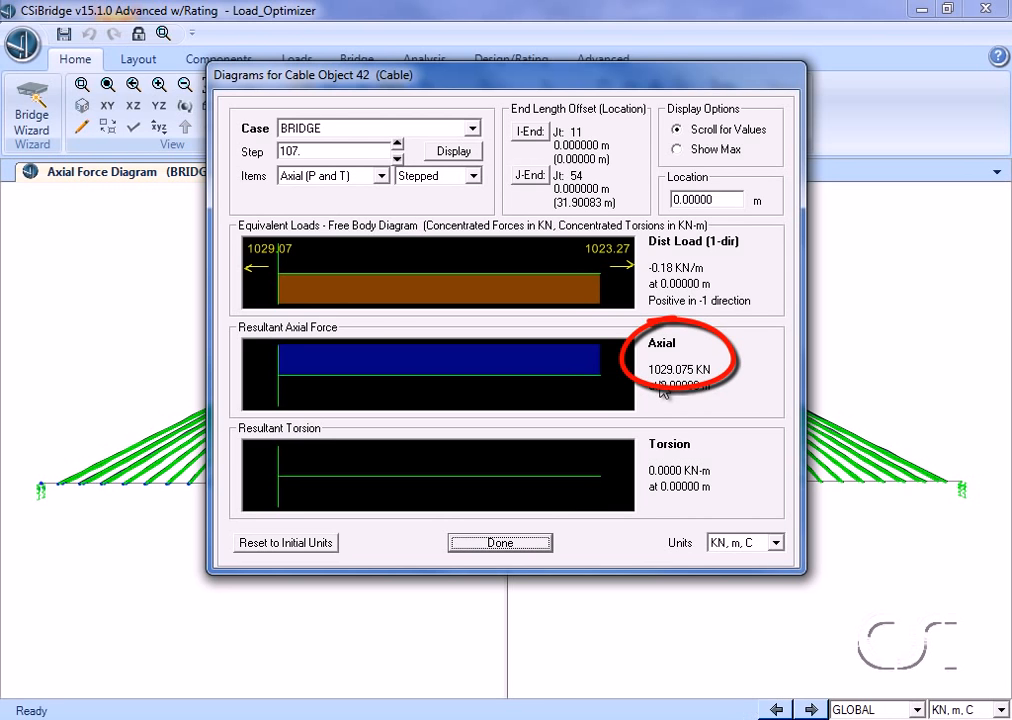
{"action": "left_click", "coordinate": [541, 544]}
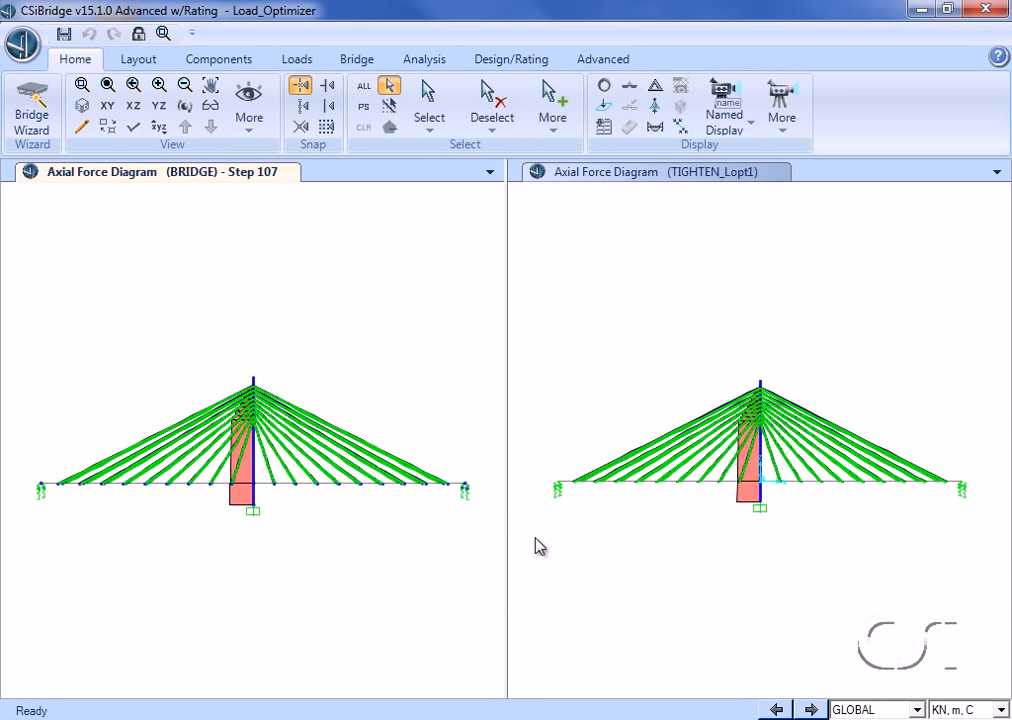
Step: Open the detailed axial force diagram of a stay cable in the TIGHTEN_Lopt1 case and close it
{"action": "right_click", "coordinate": [775, 468]}
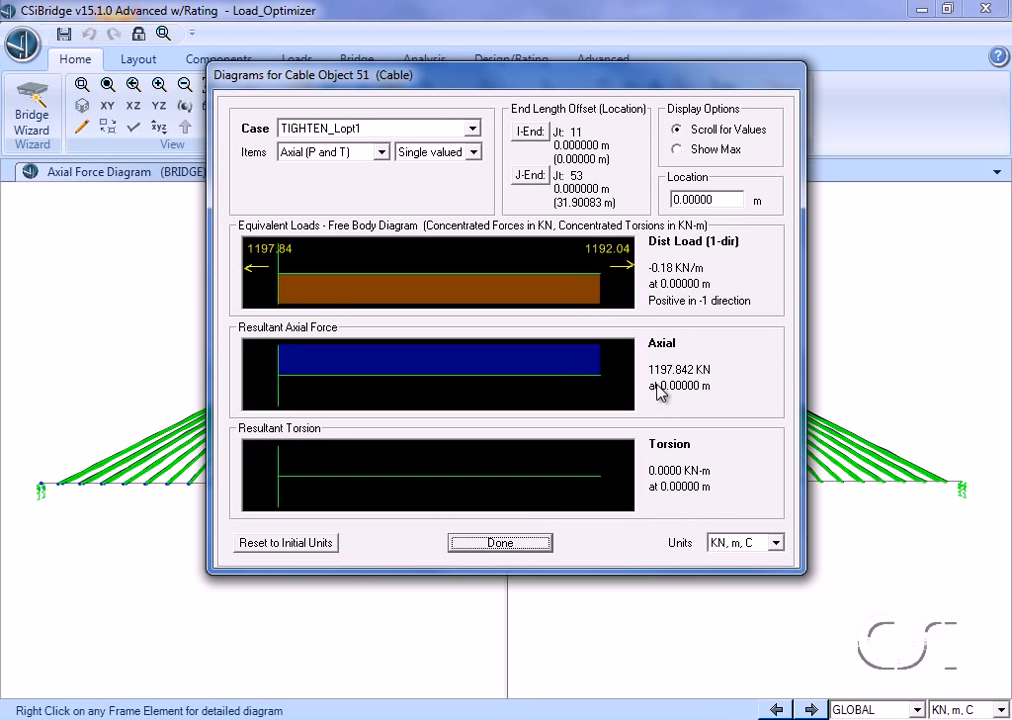
{"action": "left_click", "coordinate": [502, 543]}
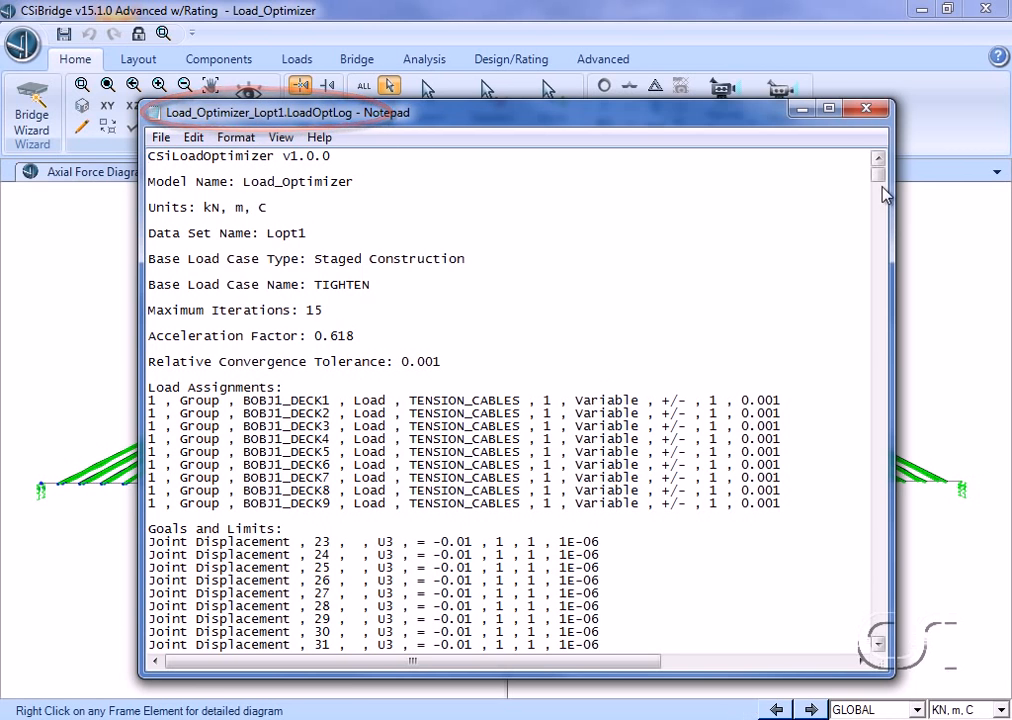
Step: Read through the Load_Optimizer_Lopt1.LoadOptLog file for its goals, iterations and final scale factors, then close it
{"action": "left_click_drag", "start_coordinate": [880, 178], "coordinate": [880, 187]}
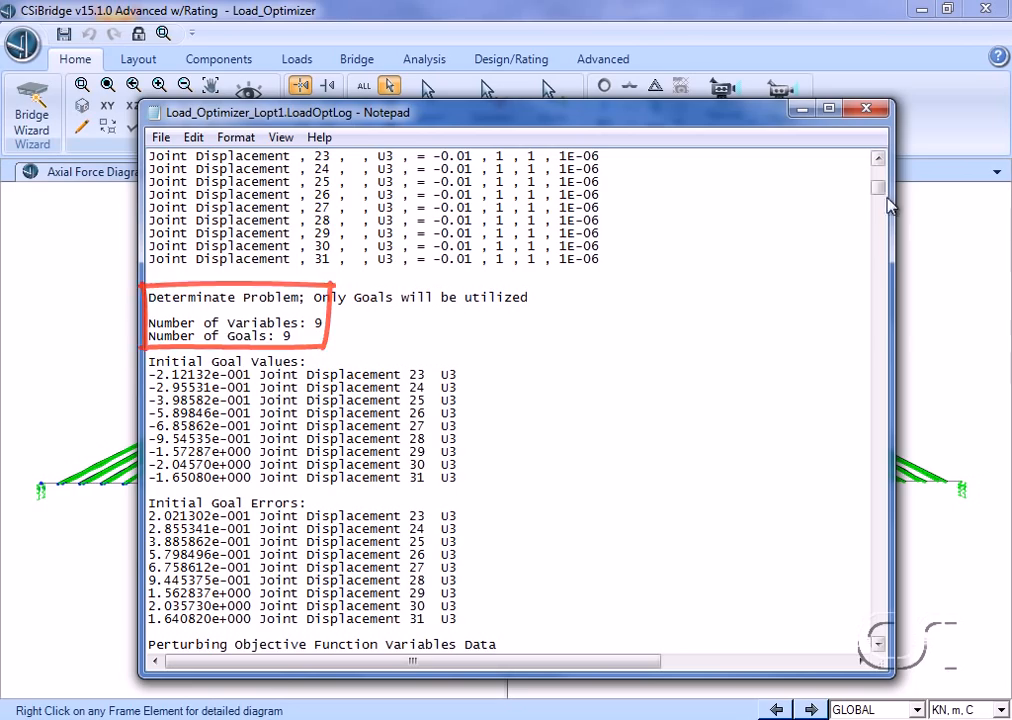
{"action": "left_click_drag", "start_coordinate": [879, 188], "coordinate": [880, 613]}
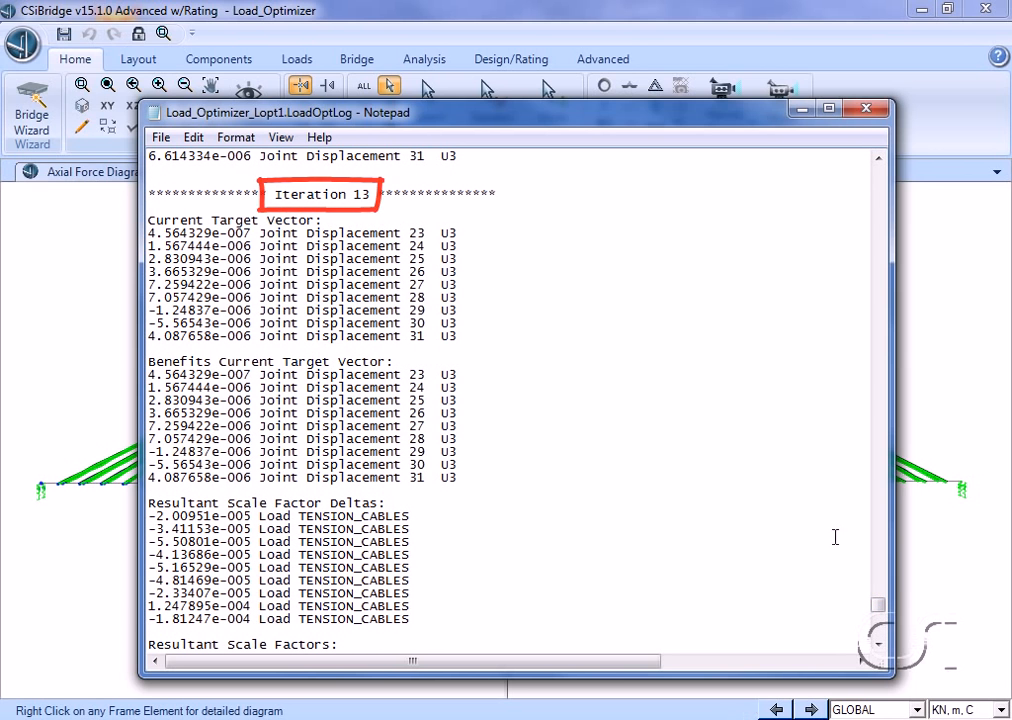
{"action": "left_click_drag", "start_coordinate": [877, 611], "coordinate": [877, 634]}
{"action": "scroll", "coordinate": [877, 634], "scroll_direction": "down", "scroll_amount": 2}
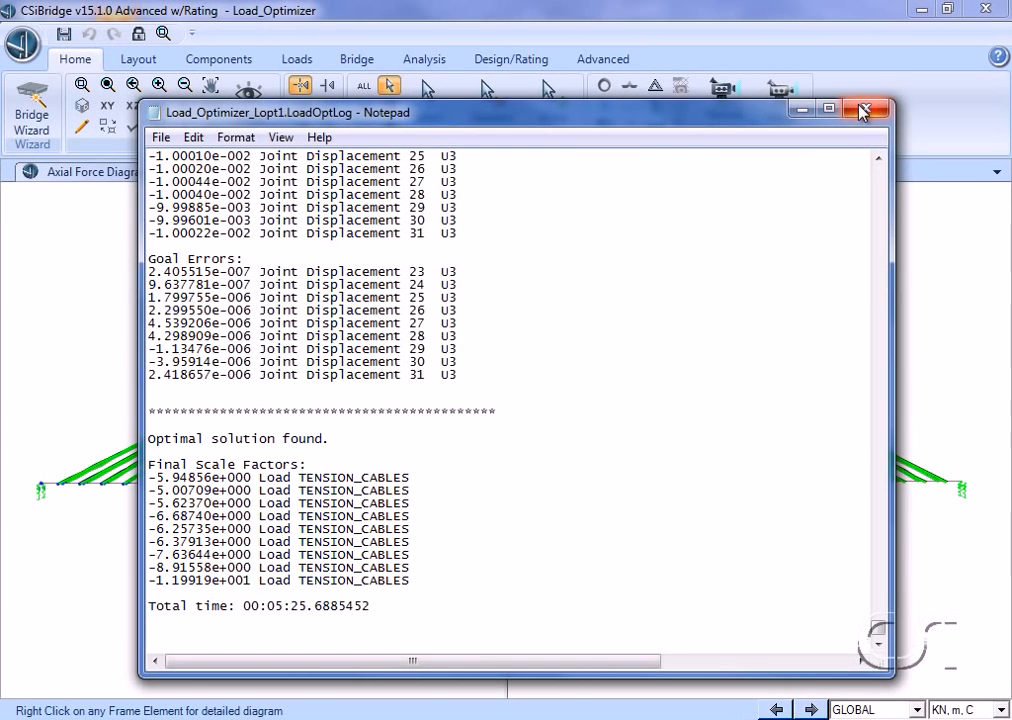
{"action": "left_click", "coordinate": [862, 110]}
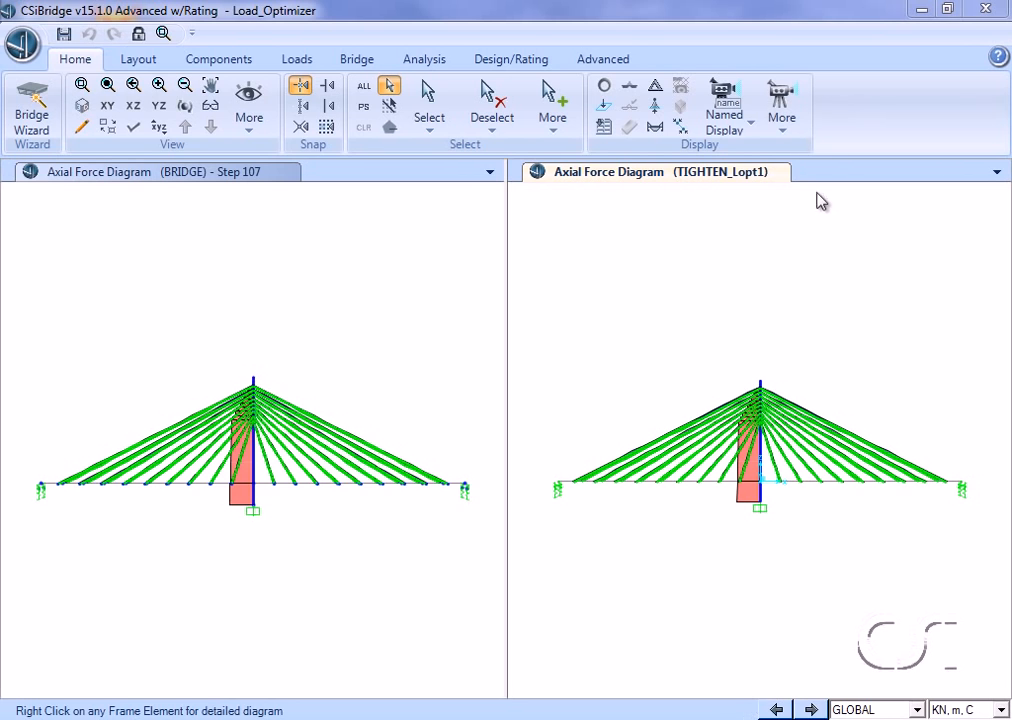